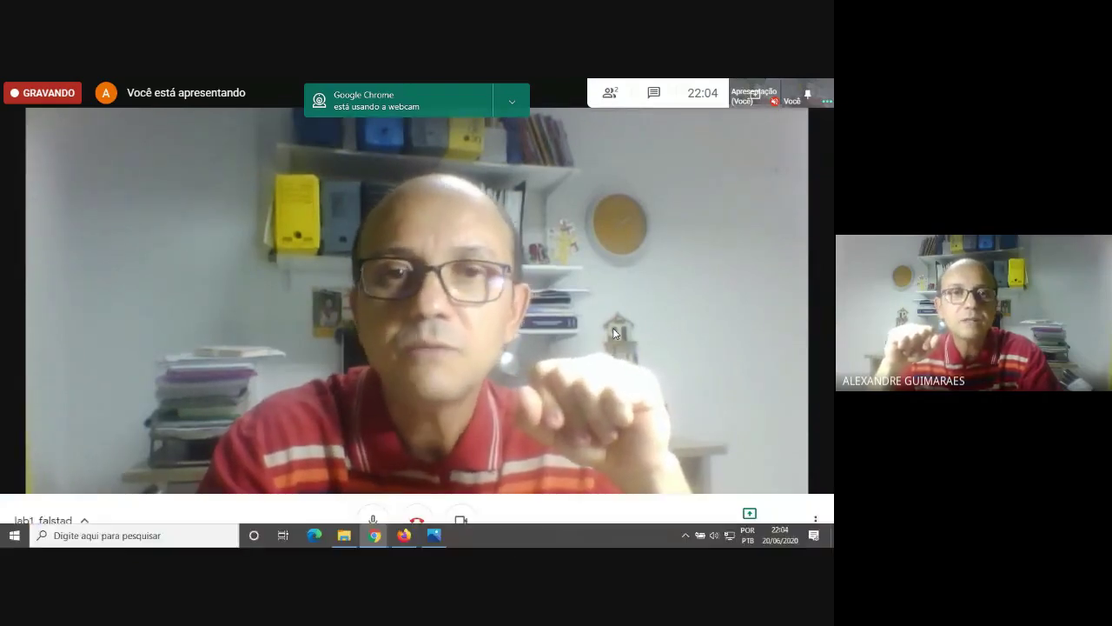
# - Switch to Firefox and run a web search for "google" from the Falstad simulator tab
pyautogui.hotkey('alt', 'Tab')
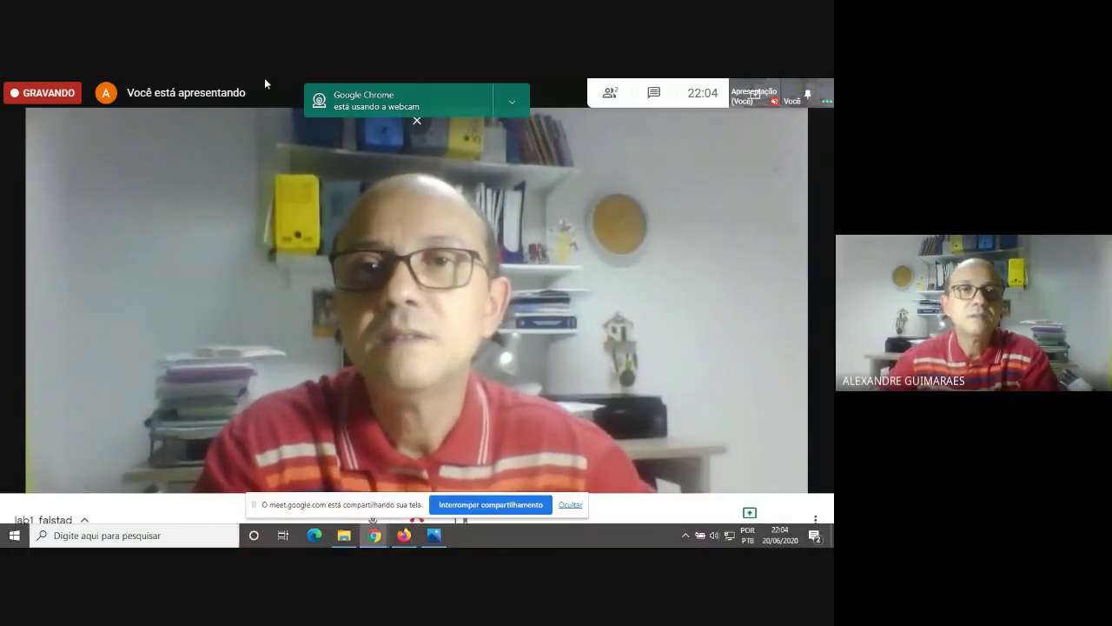
pyautogui.click(405, 535)
pyautogui.click(49, 88)
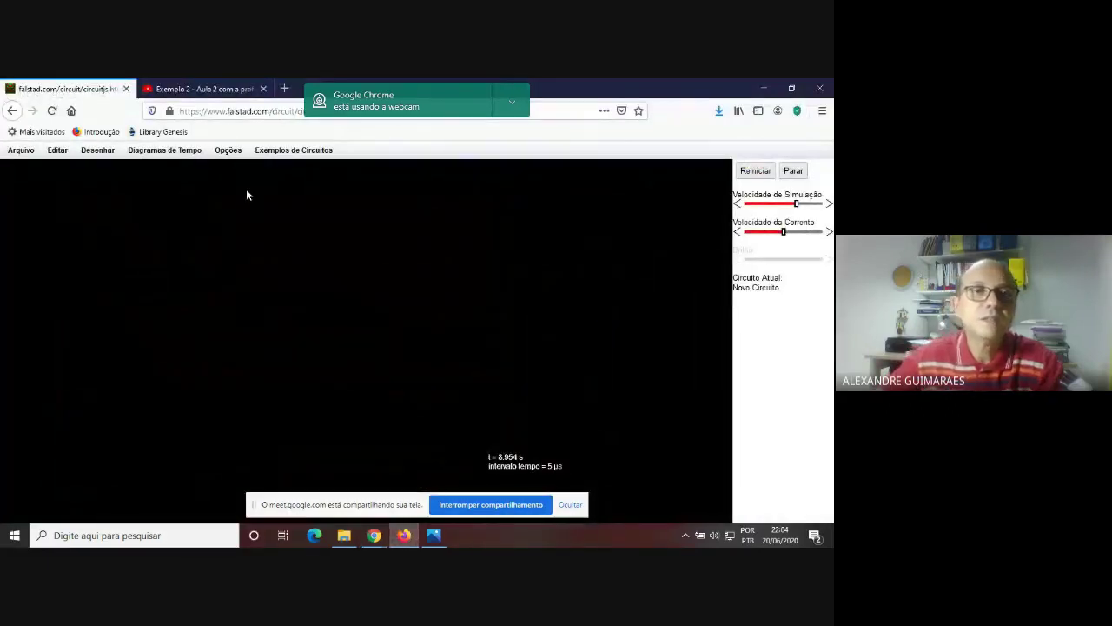
pyautogui.click(270, 111)
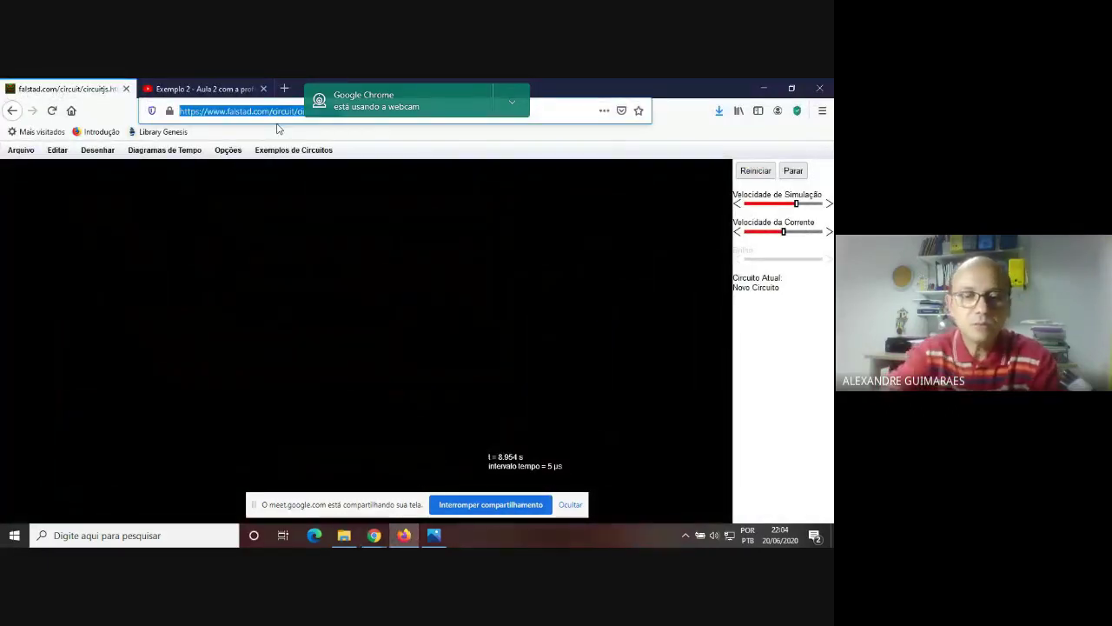
pyautogui.write('google')
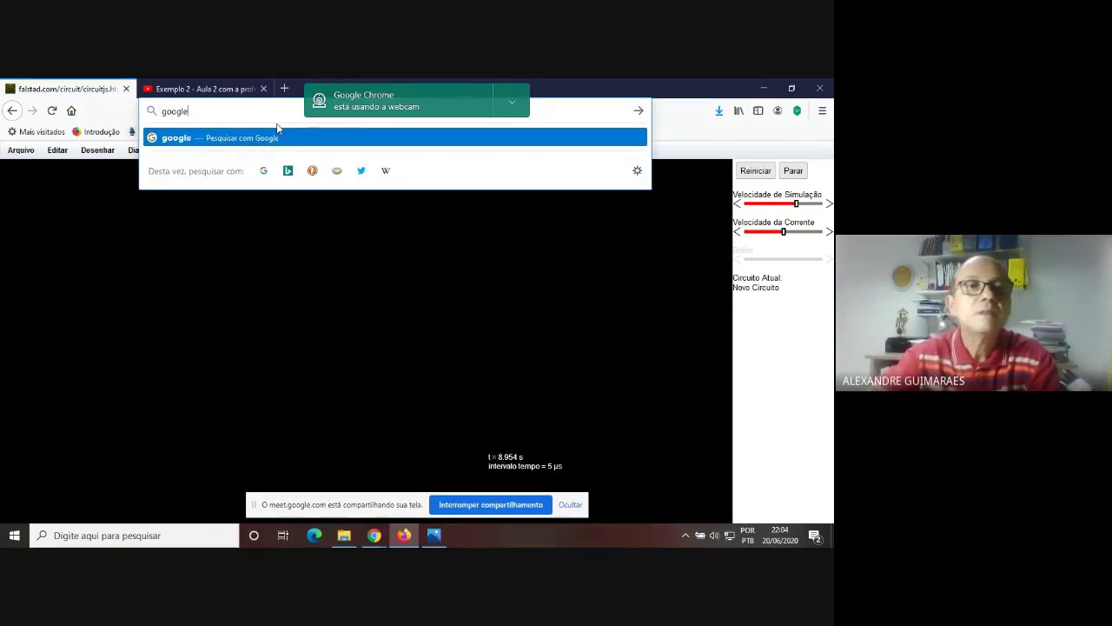
pyautogui.press('Return')
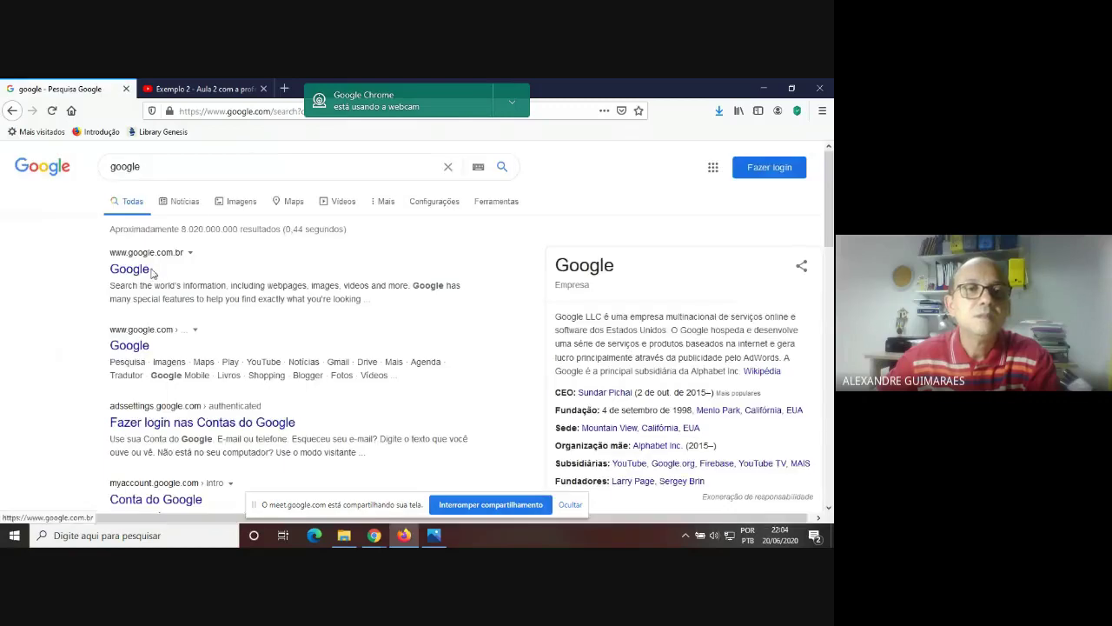
# - Replace the search query with "fastad" and run the Google search
pyautogui.moveTo(177, 167); pyautogui.dragTo(93, 174)
pyautogui.write('flas')
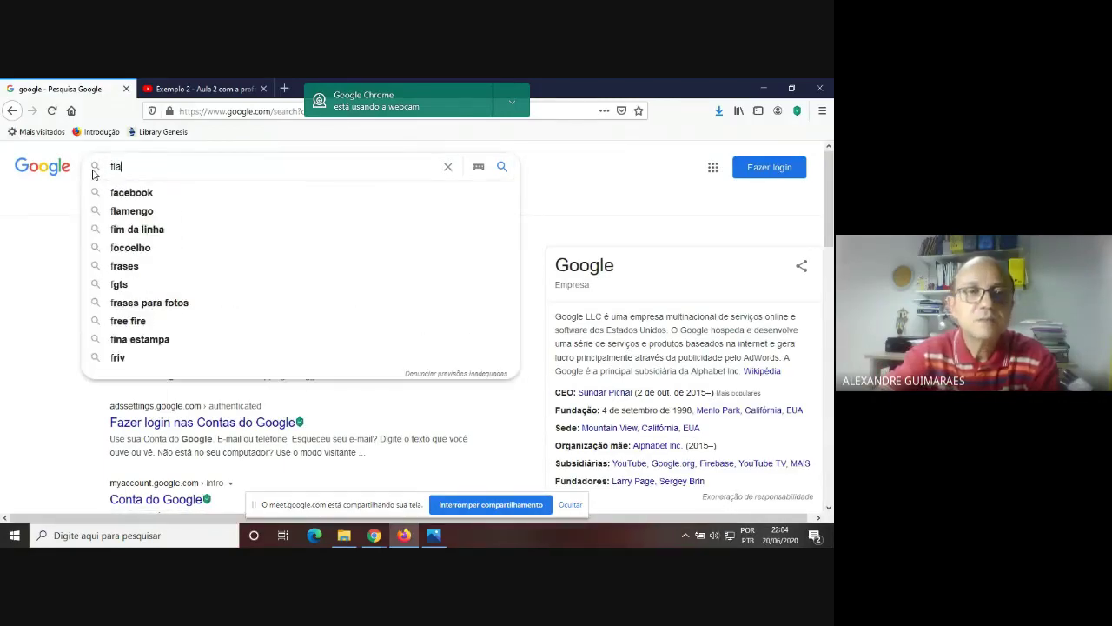
pyautogui.press('BackSpace')
pyautogui.press('BackSpace')
pyautogui.press('BackSpace')
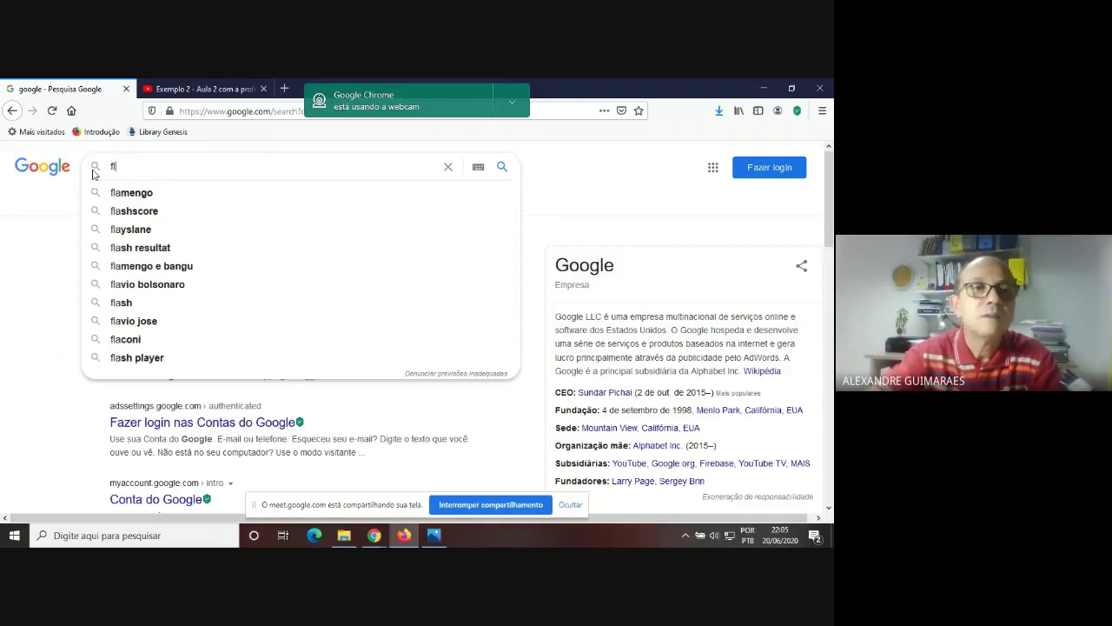
pyautogui.write('l')
pyautogui.press('BackSpace')
pyautogui.write('astad')
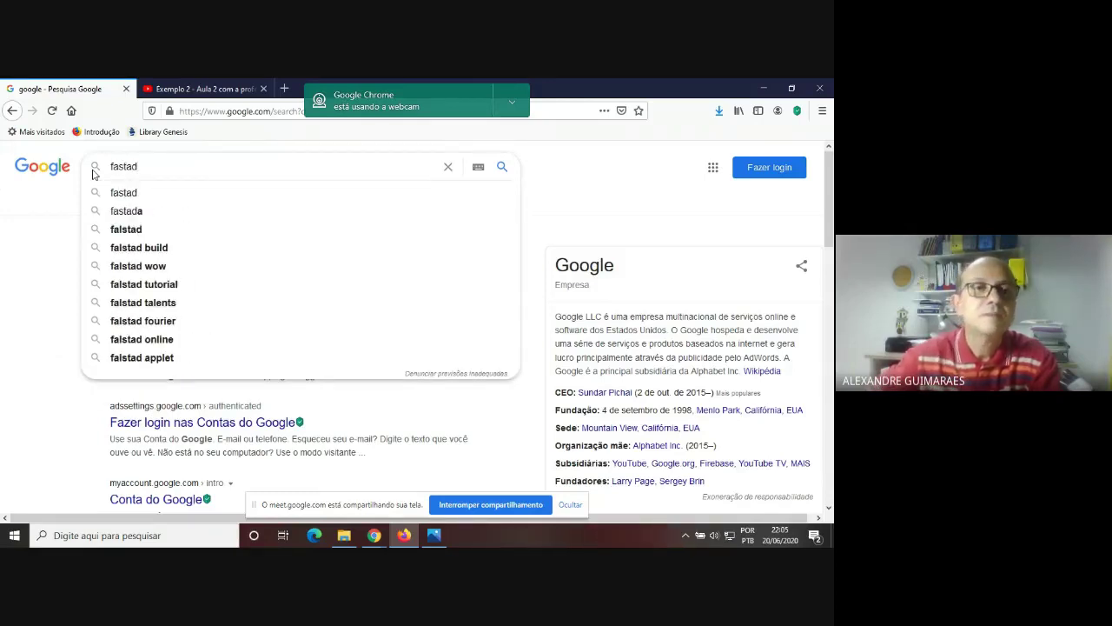
pyautogui.press('Return')
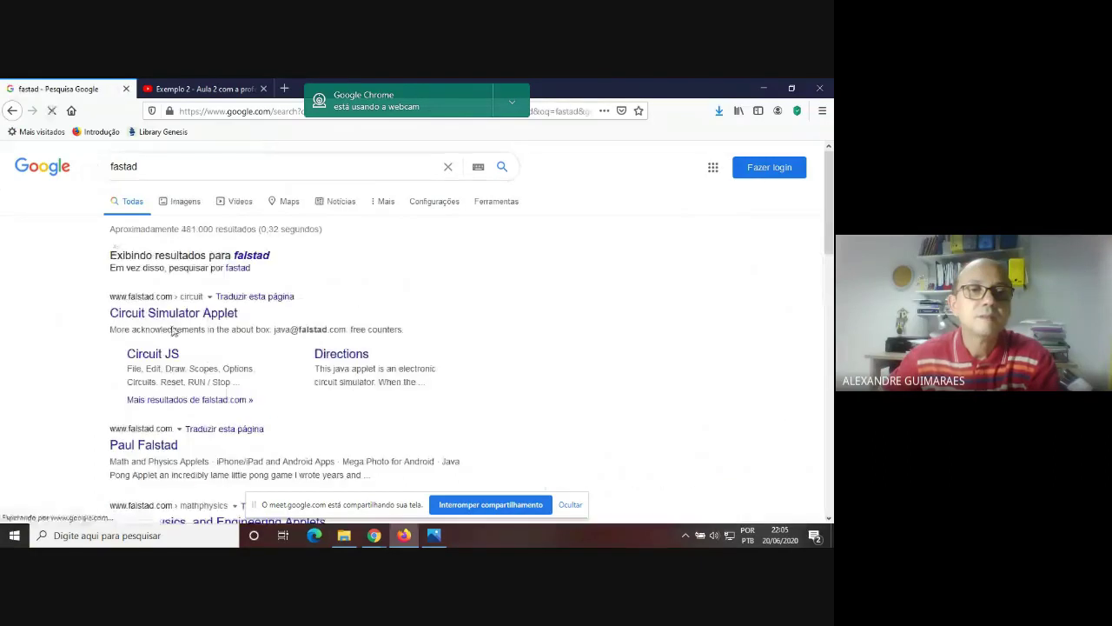
# - Open the Circuit JS simulator from the falstad.com search results
pyautogui.scroll(-3, 113, 243)
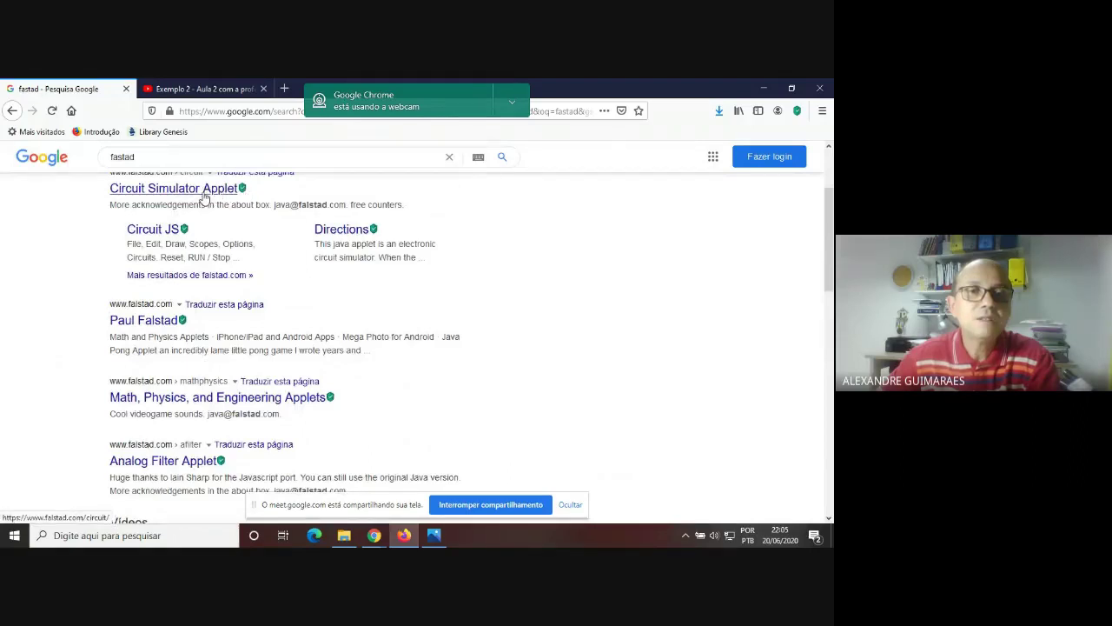
pyautogui.scroll(2, 204, 198)
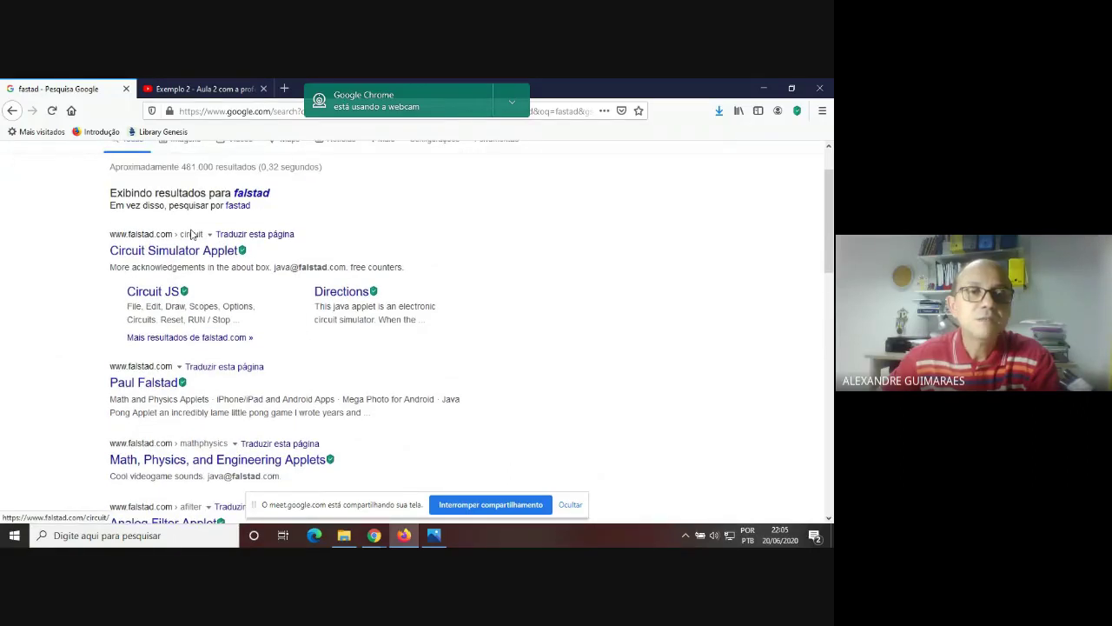
pyautogui.click(155, 293)
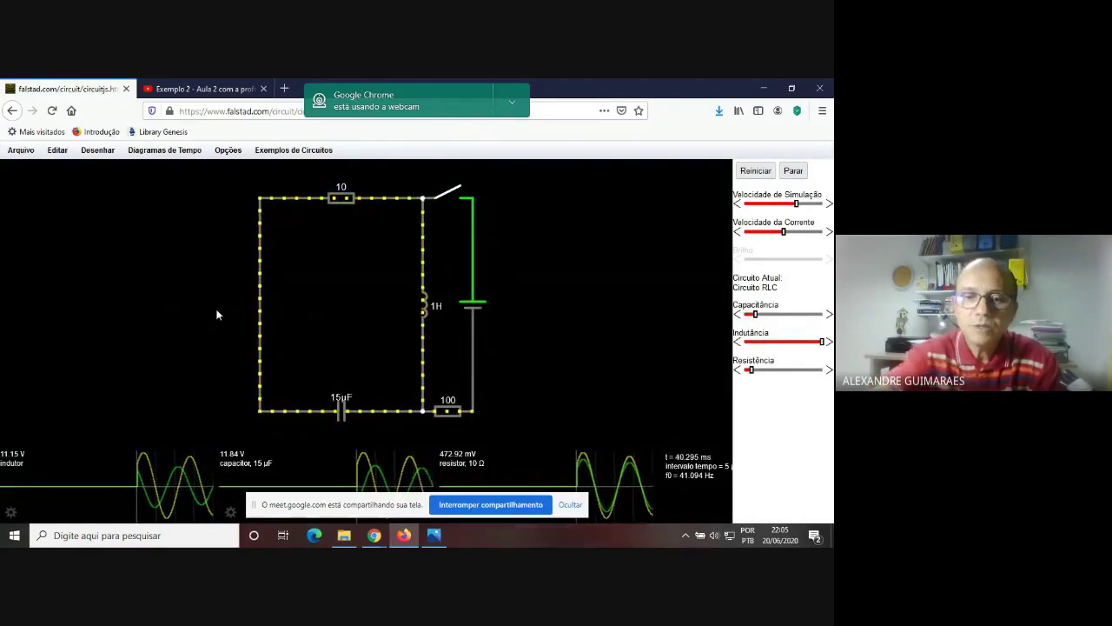
# - Show the simulator in full screen and clear the screen-sharing and webcam notices away from its menus
pyautogui.press('F11')
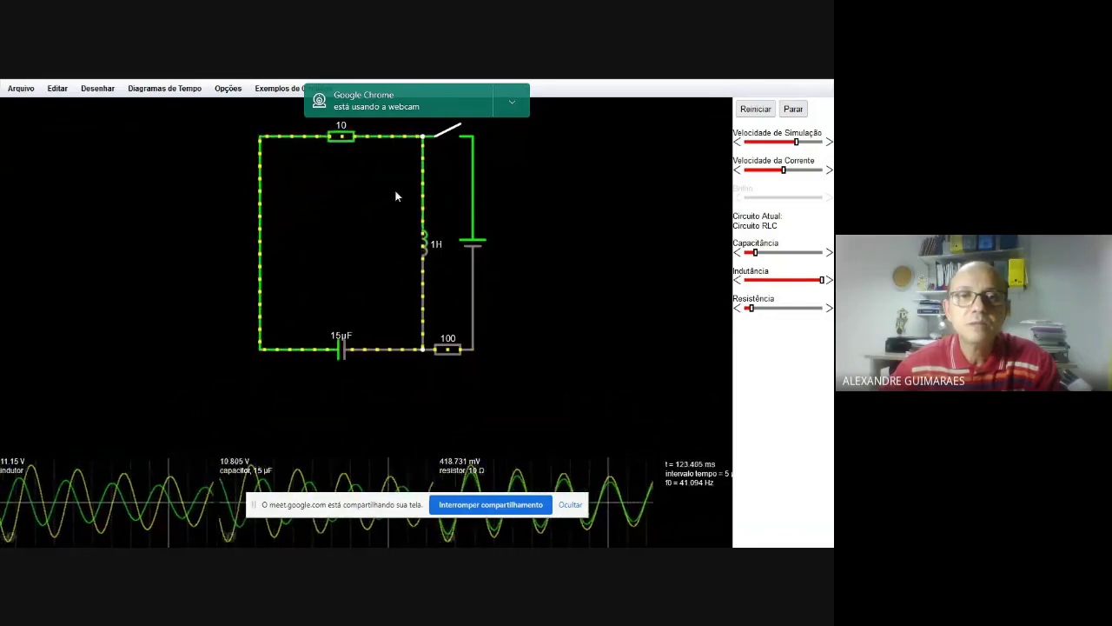
pyautogui.moveTo(390, 229)
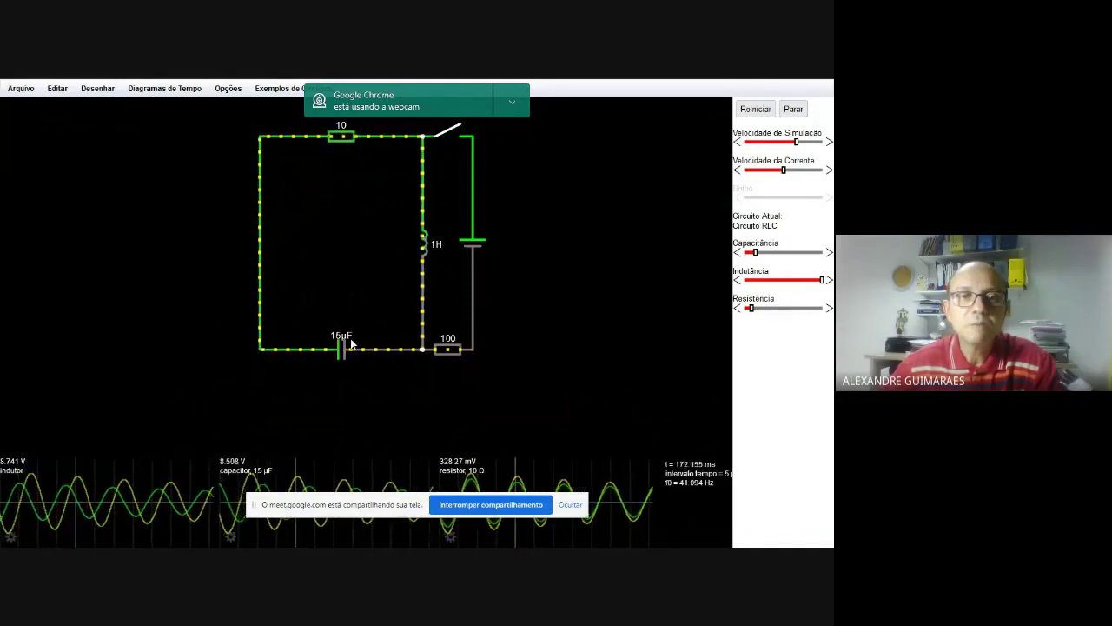
pyautogui.moveTo(404, 184)
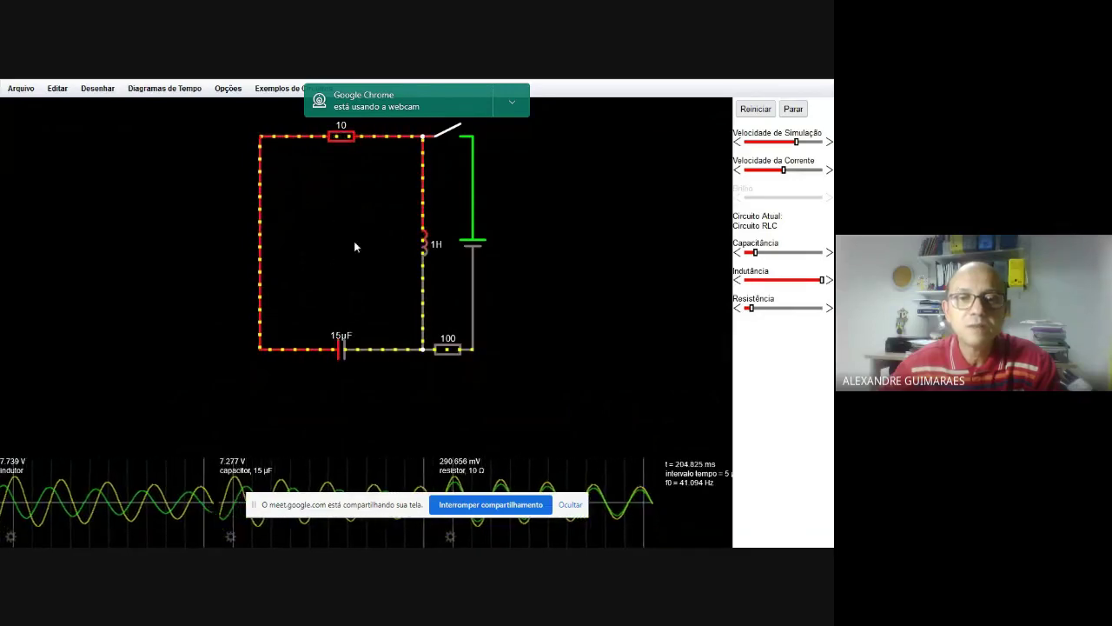
pyautogui.click(570, 505)
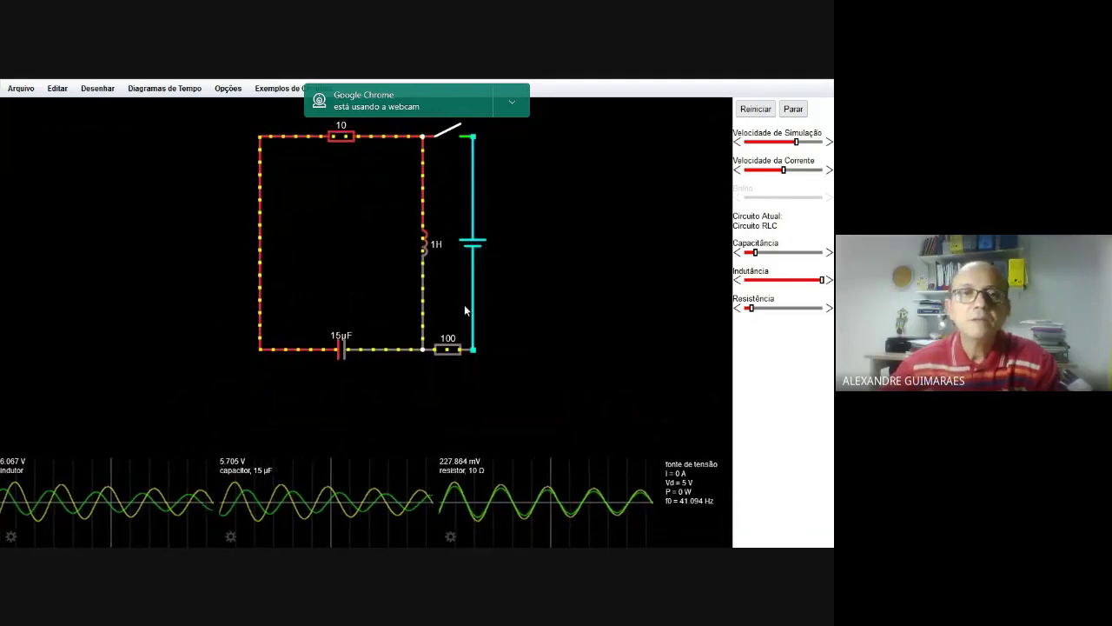
pyautogui.moveTo(411, 101); pyautogui.dragTo(633, 143)
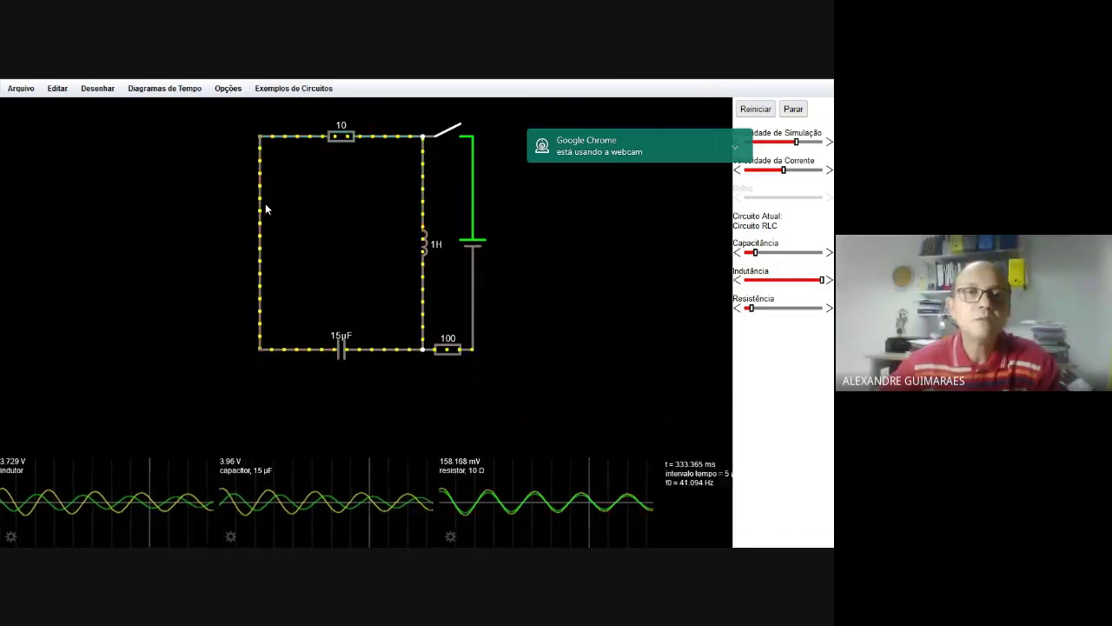
# - Examine the component categories available for drawing, including passive components and active building blocks
pyautogui.click(99, 90)
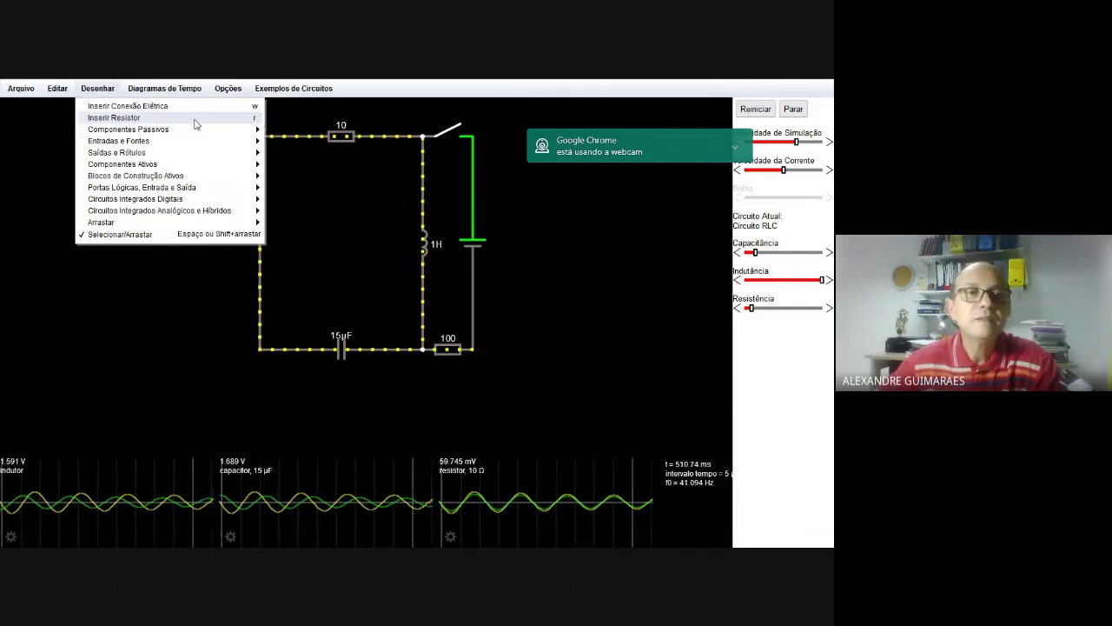
pyautogui.moveTo(145, 133)
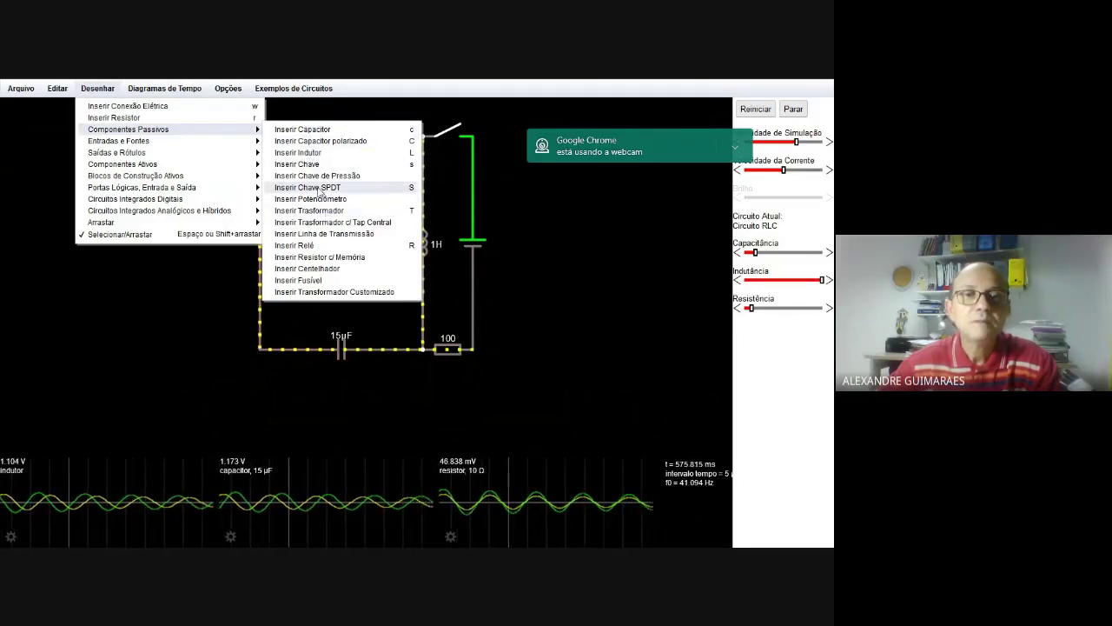
pyautogui.moveTo(186, 140)
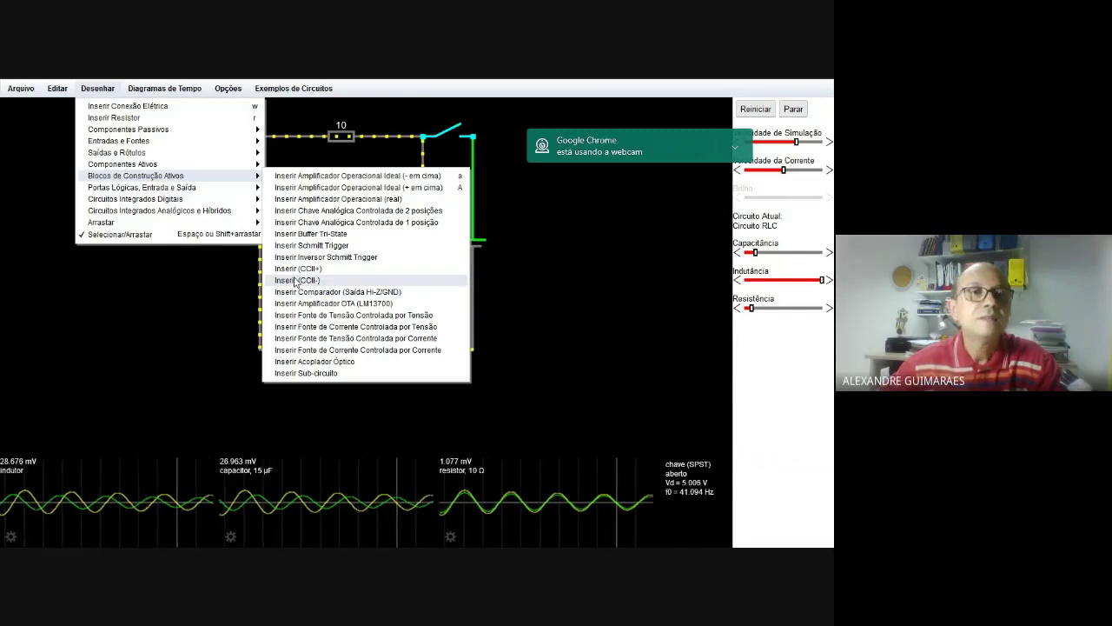
# - Start a blank circuit and draw a vertical two-terminal voltage source with its positive side facing up
pyautogui.click(291, 89)
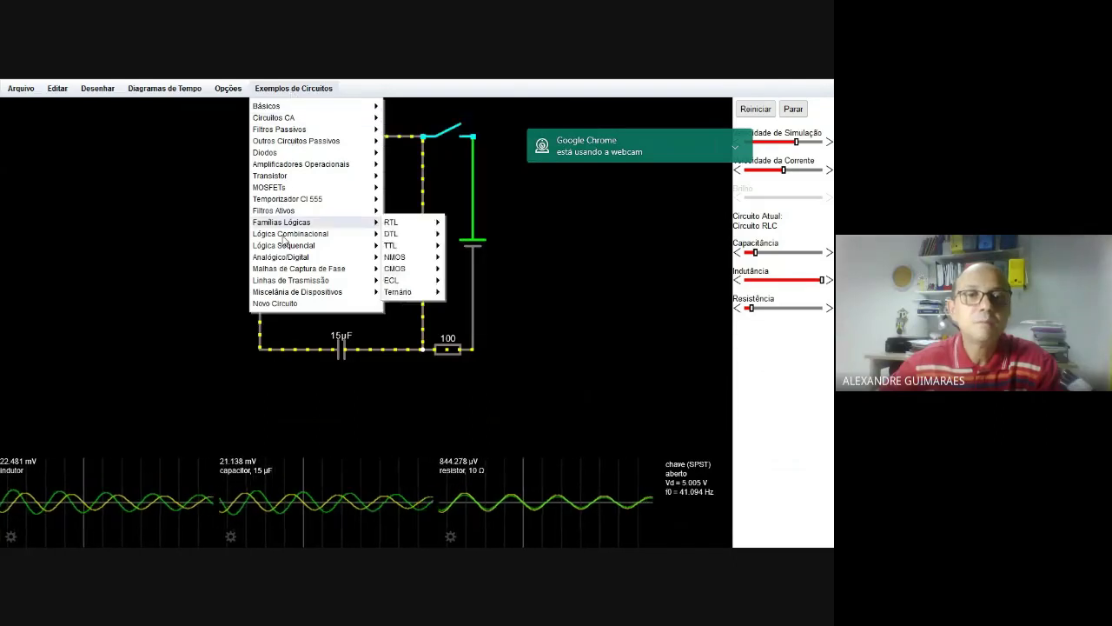
pyautogui.click(276, 303)
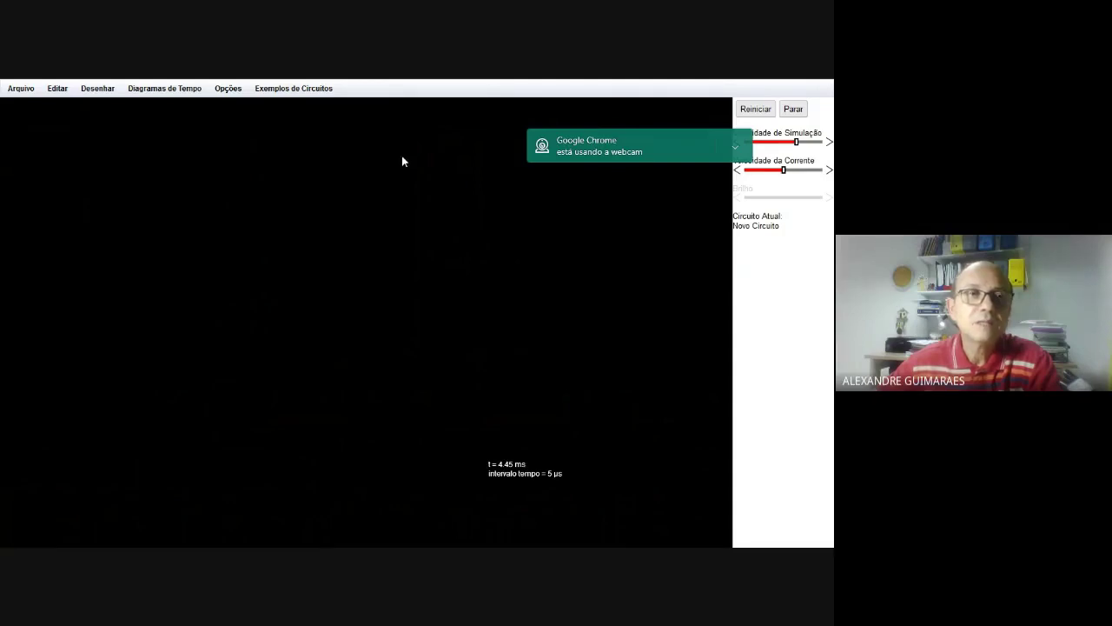
pyautogui.click(106, 92)
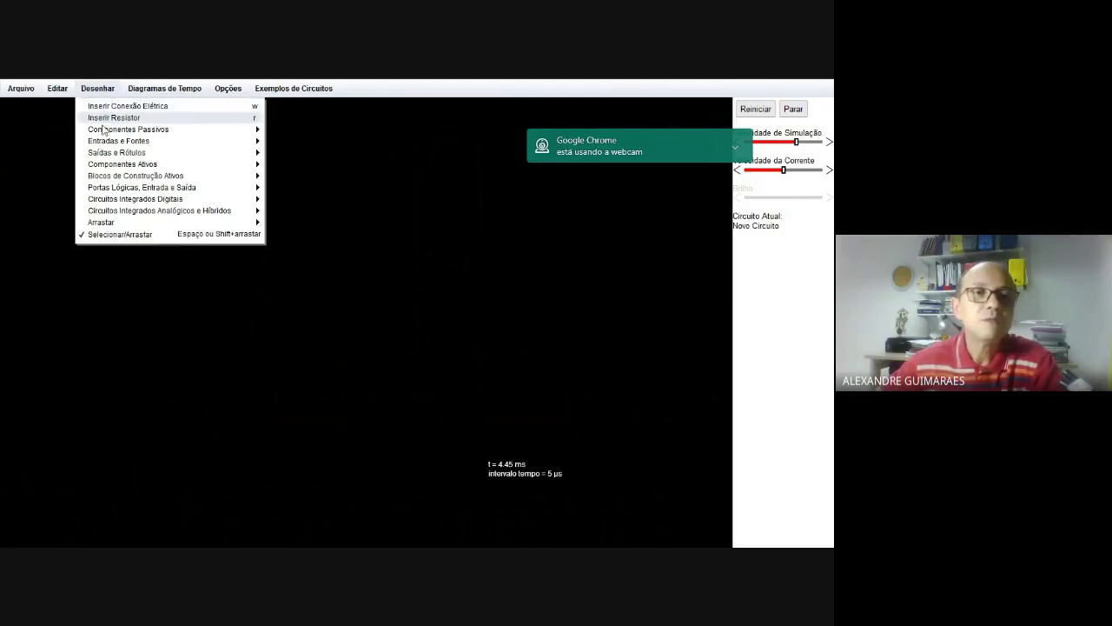
pyautogui.moveTo(117, 143)
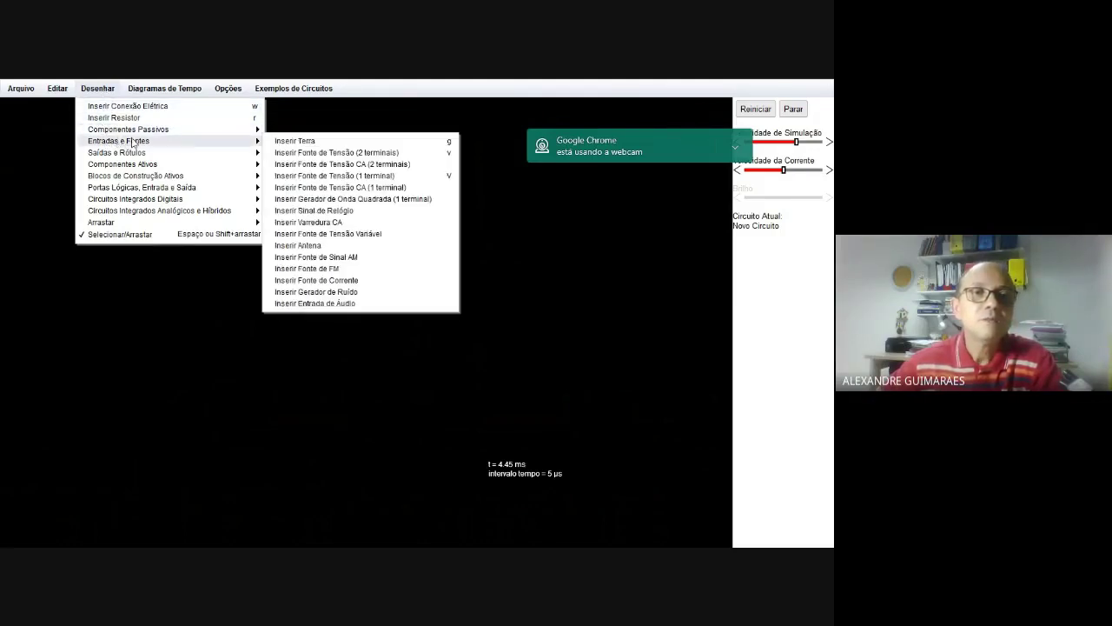
pyautogui.click(450, 153)
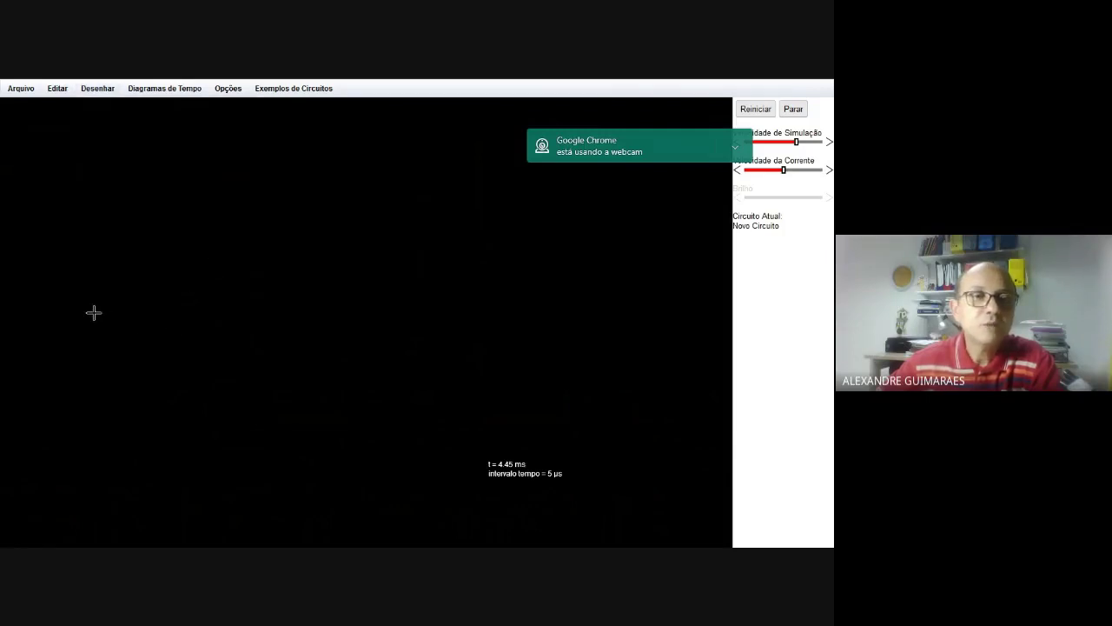
pyautogui.moveTo(93, 310); pyautogui.dragTo(100, 157)
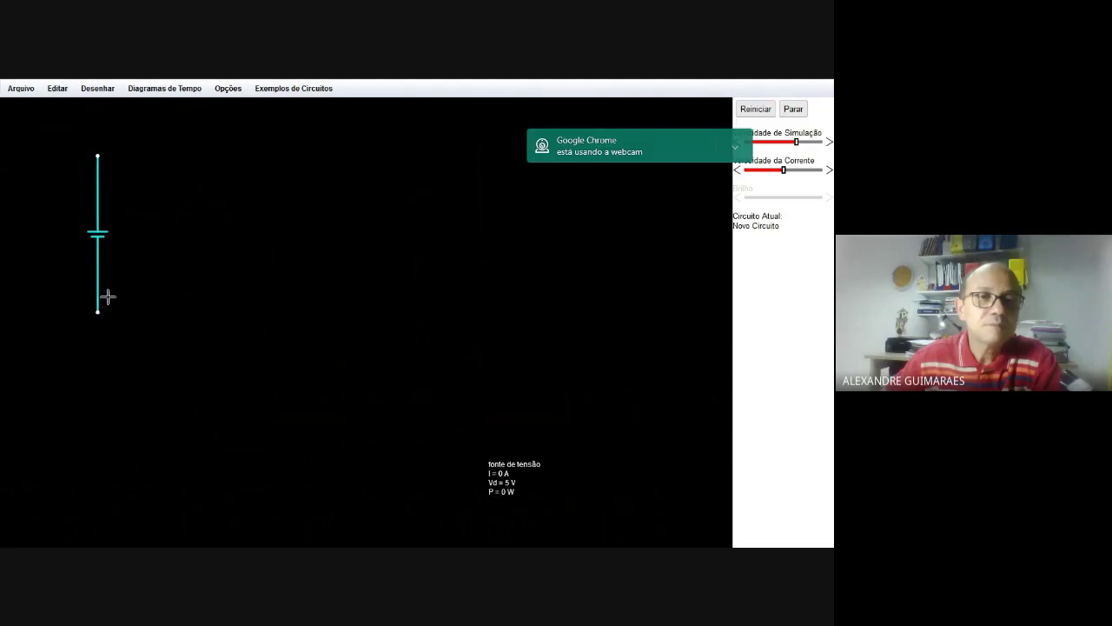
# - Swap the voltage source's terminals, then swap them back to the original polarity
pyautogui.rightClick(98, 233)
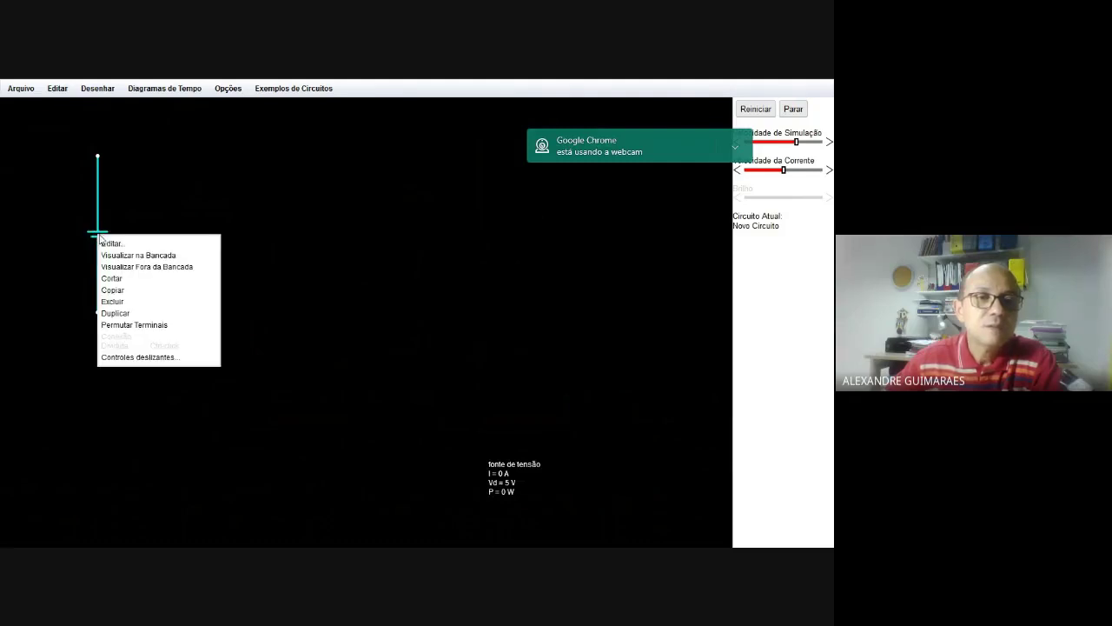
pyautogui.click(135, 325)
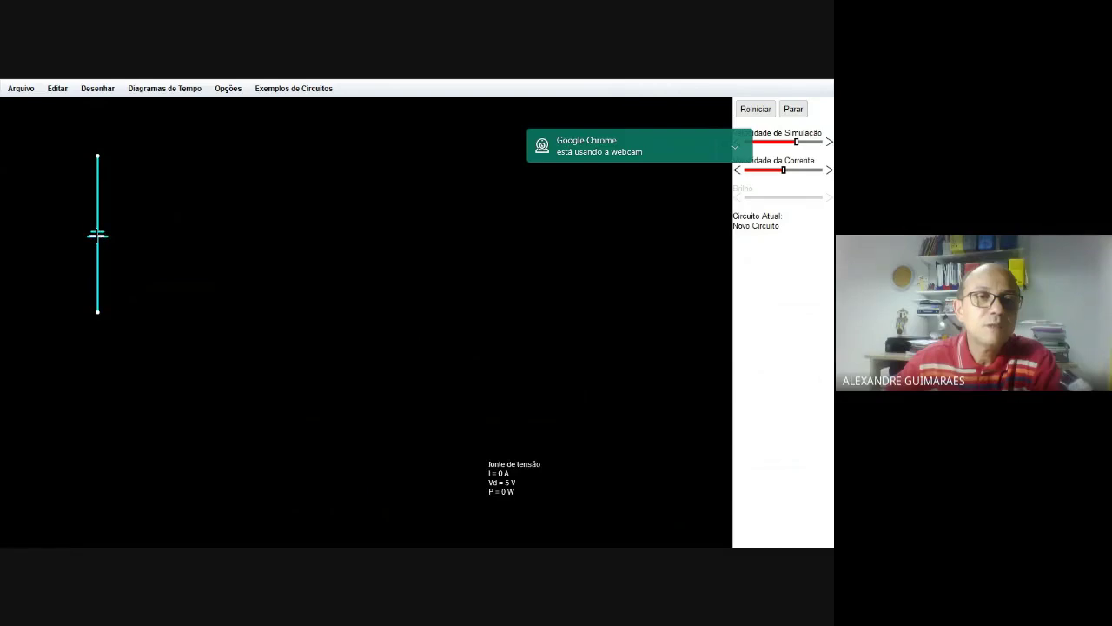
pyautogui.rightClick(96, 234)
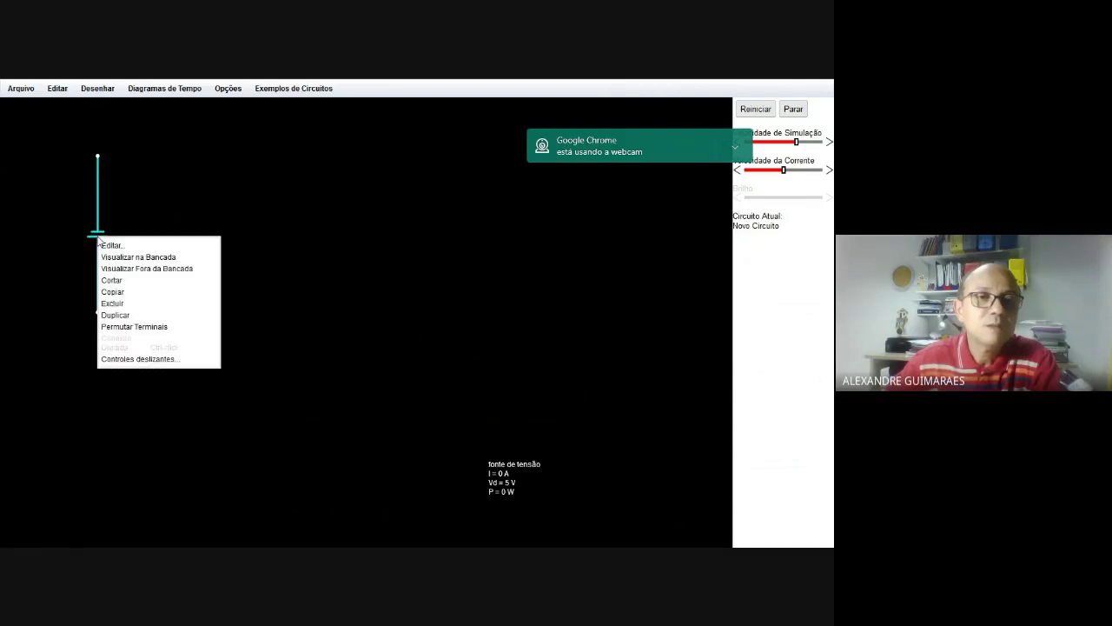
pyautogui.click(136, 326)
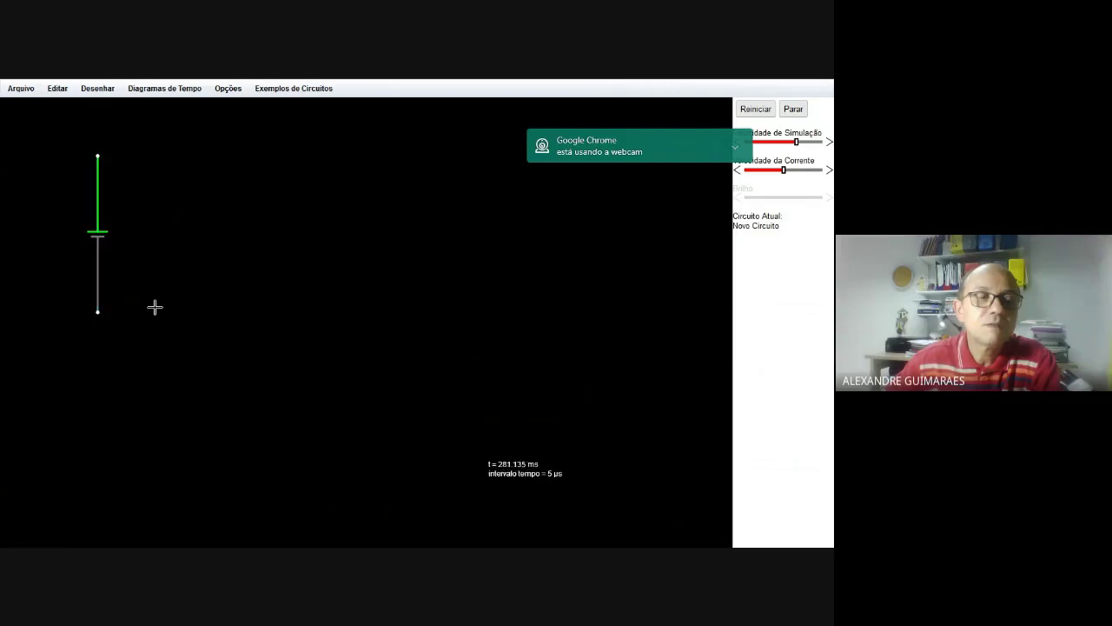
# - Draw a horizontal resistor from the source's upper terminal, a vertical resistor down from its far end, and a short resistor below that
pyautogui.click(97, 90)
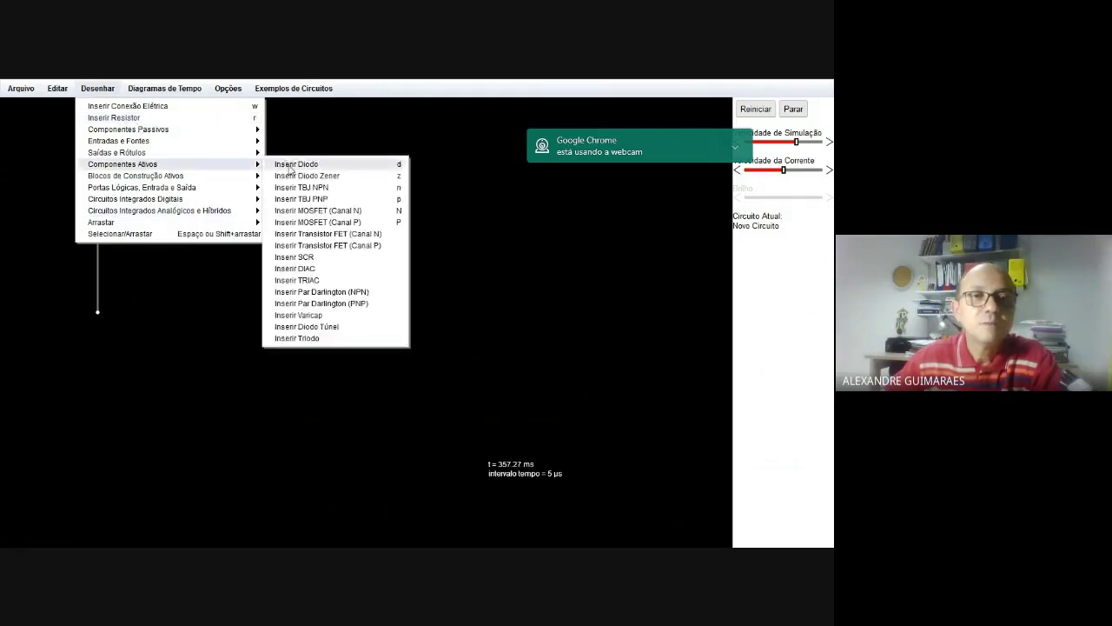
pyautogui.click(156, 117)
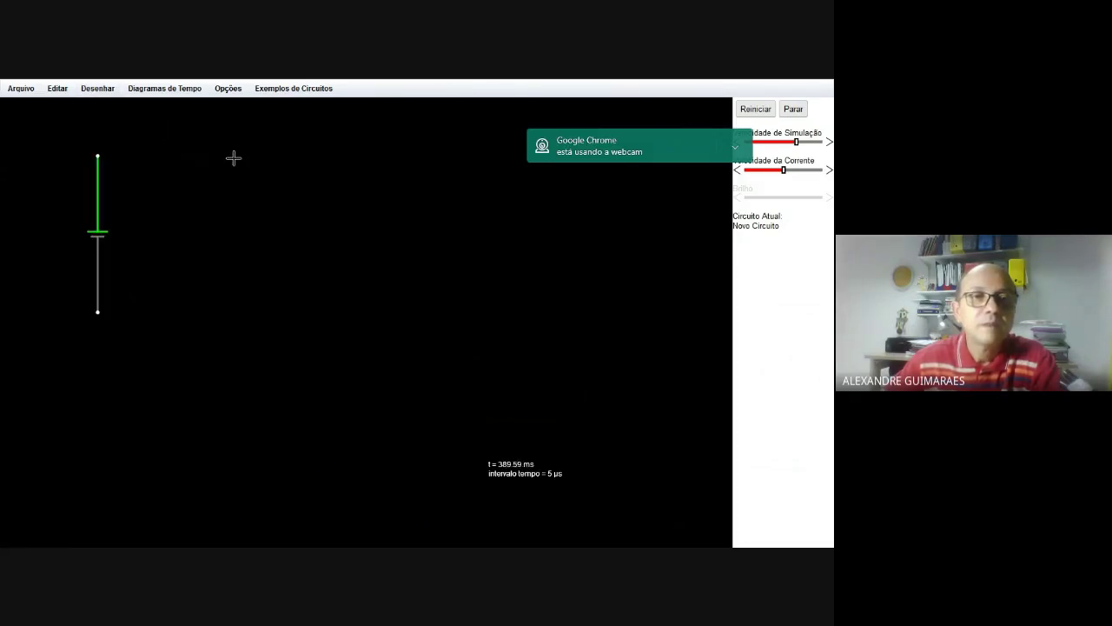
pyautogui.moveTo(98, 156); pyautogui.dragTo(292, 156)
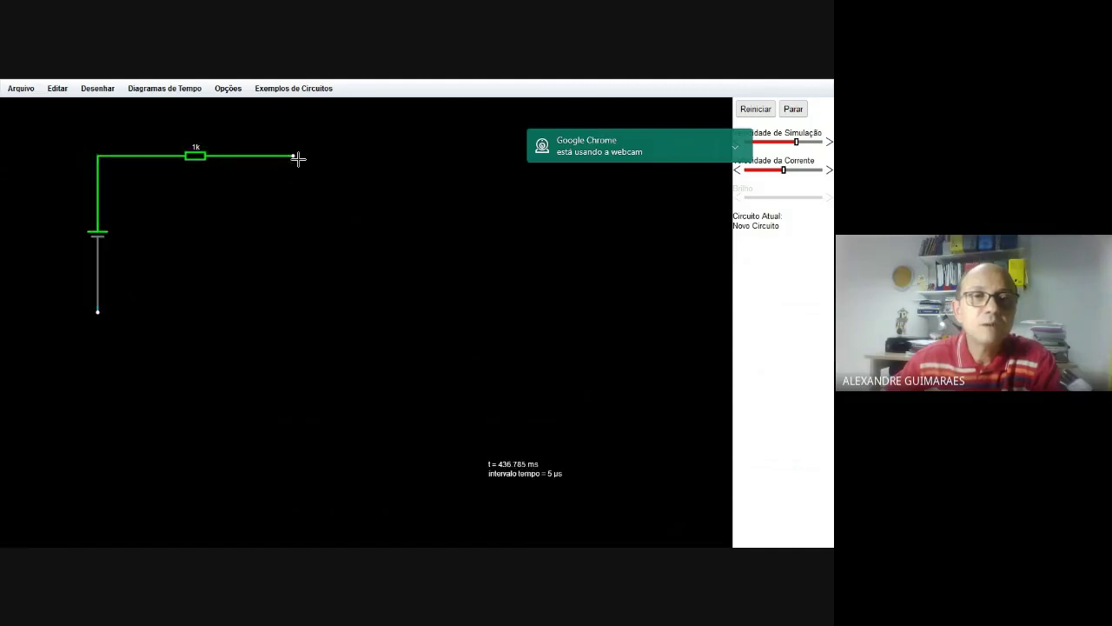
pyautogui.moveTo(293, 155); pyautogui.dragTo(292, 304)
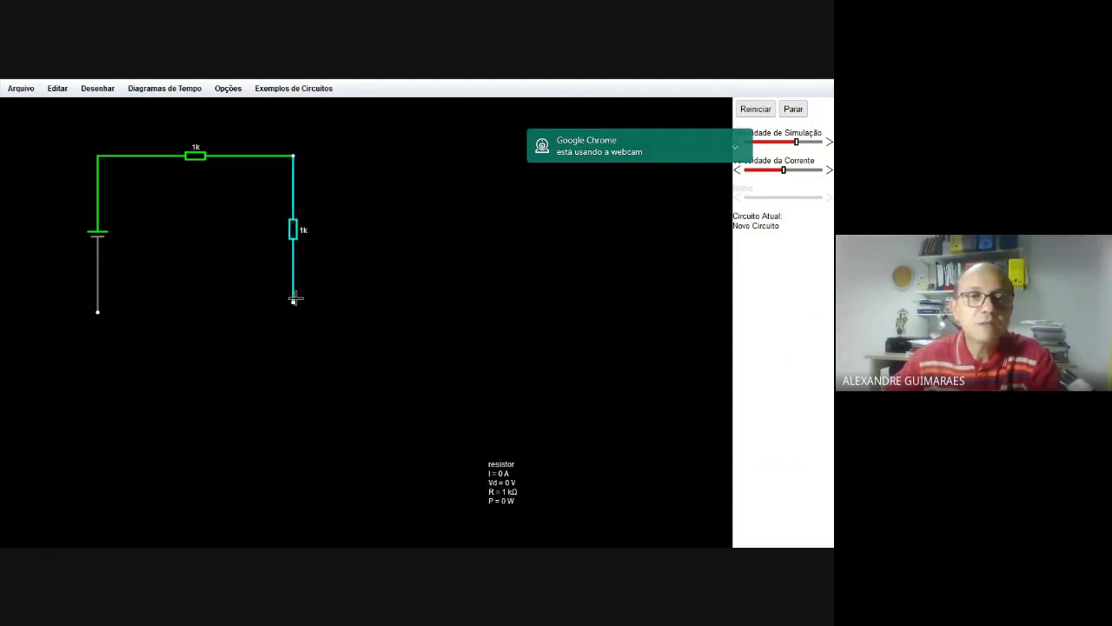
pyautogui.moveTo(293, 303); pyautogui.dragTo(293, 320)
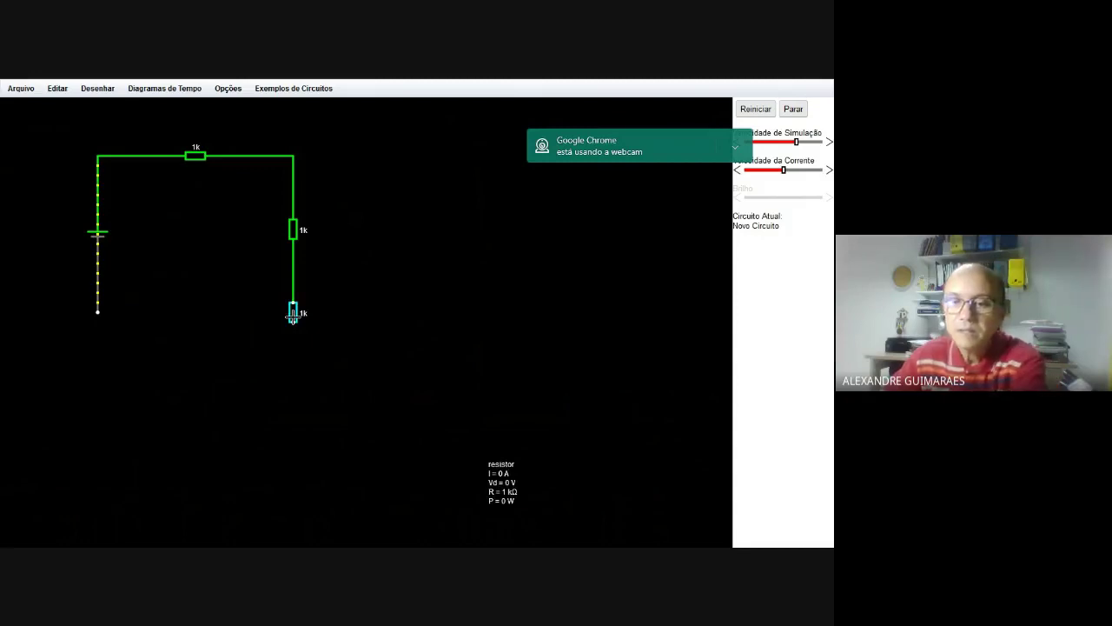
# - Delete the short lower resistor and extend the vertical resistor down to the level of the source's lower terminal
pyautogui.press('Delete')
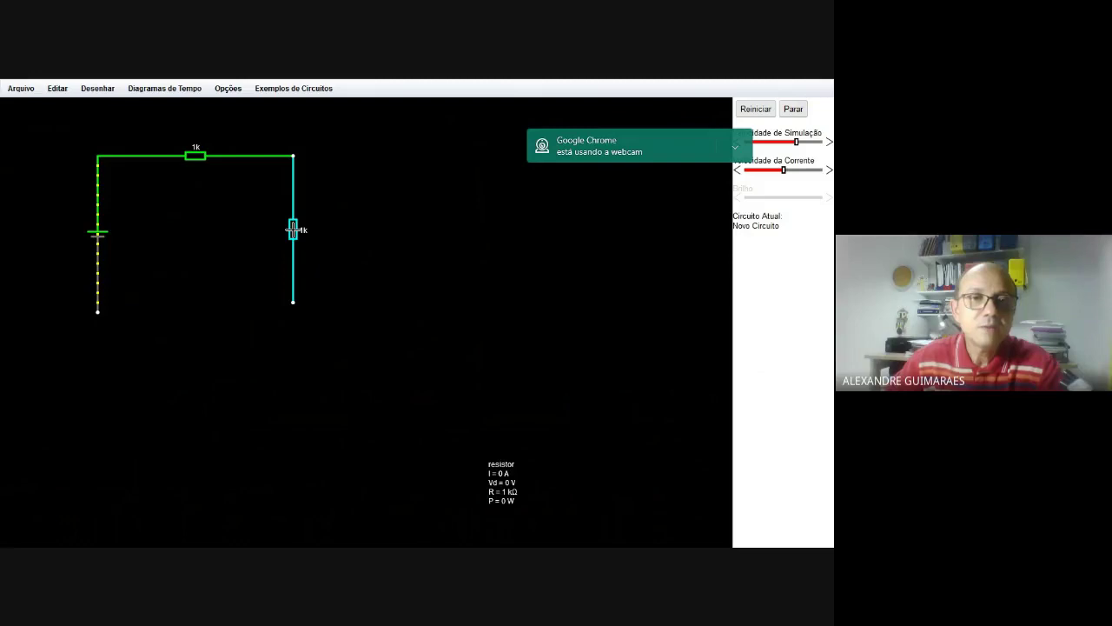
pyautogui.moveTo(293, 233)
pyautogui.mouseDown()
pyautogui.moveTo(350, 244)
pyautogui.moveTo(293, 239)
pyautogui.mouseUp()
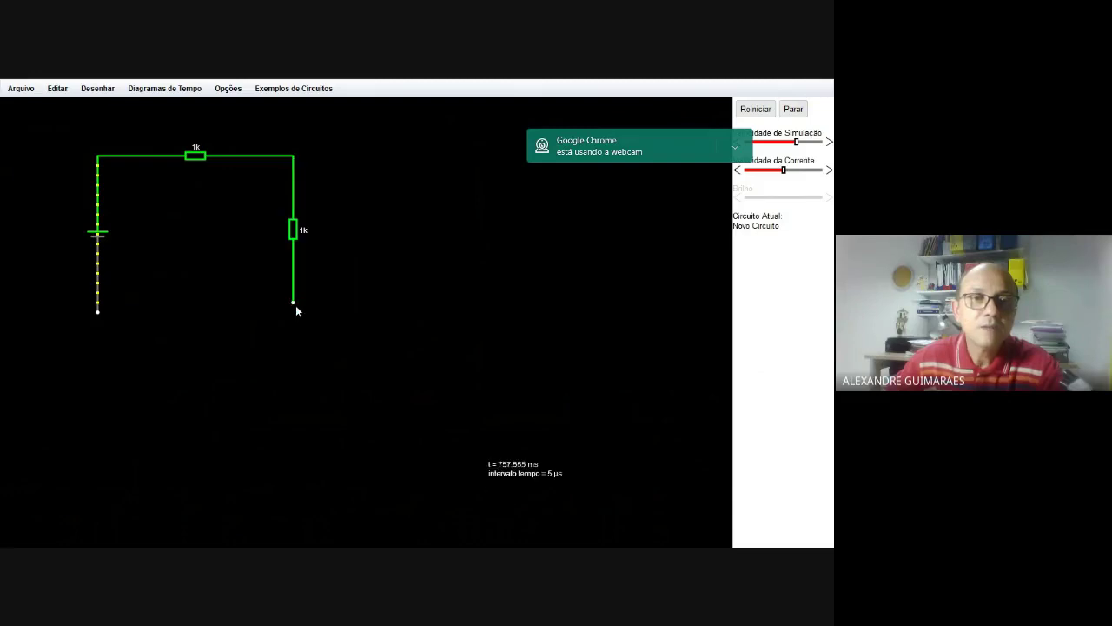
pyautogui.moveTo(295, 308); pyautogui.dragTo(294, 317)
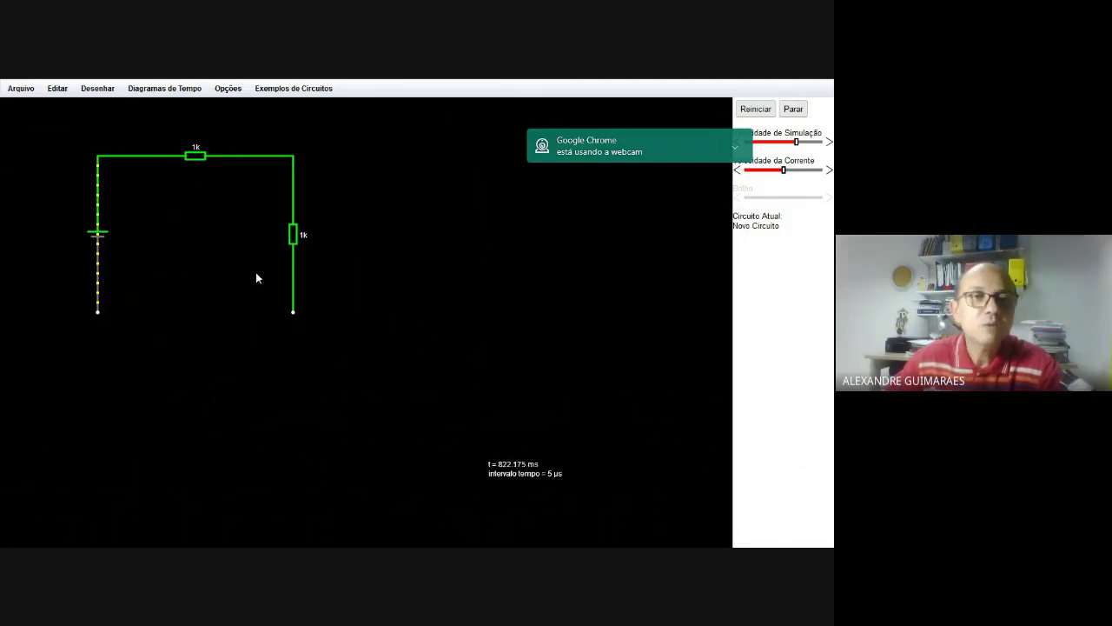
# - Close the circuit with a horizontal wire from the source's lower terminal to the vertical resistor's lower end
pyautogui.click(98, 90)
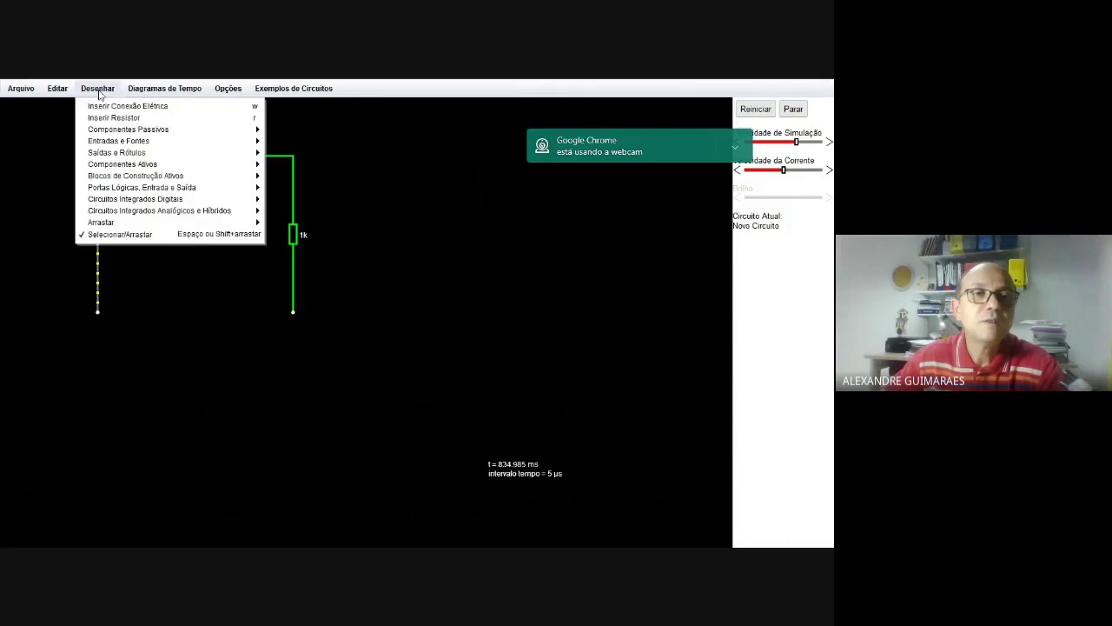
pyautogui.click(151, 107)
pyautogui.moveTo(97, 312); pyautogui.dragTo(294, 313)
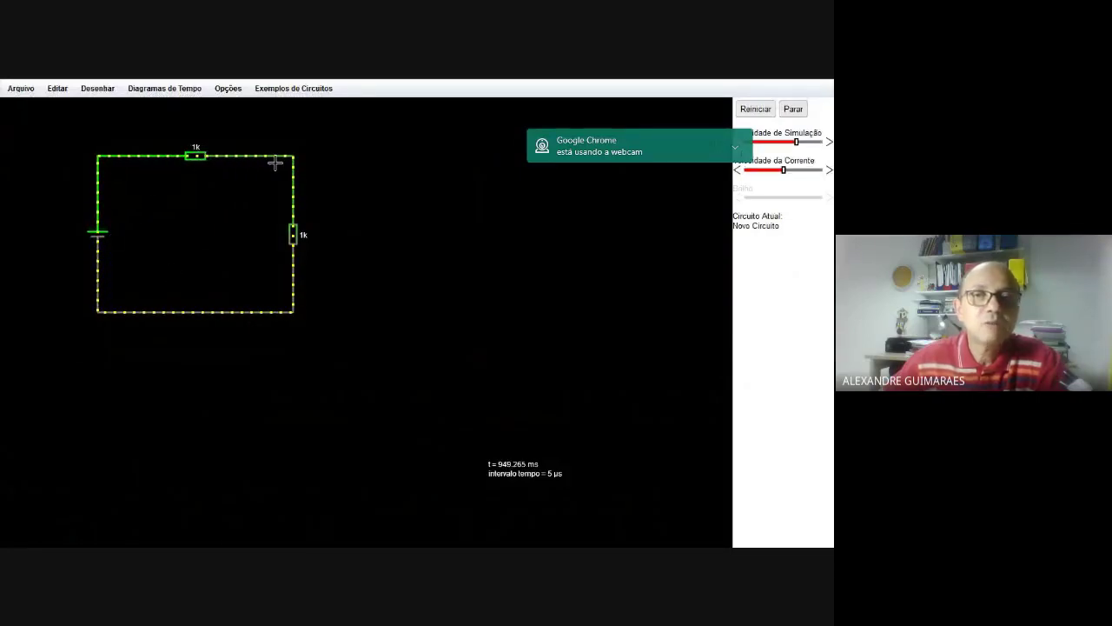
# - Pause and resume the simulation, then try different current speeds and leave the speed slightly above its original setting
pyautogui.click(798, 112)
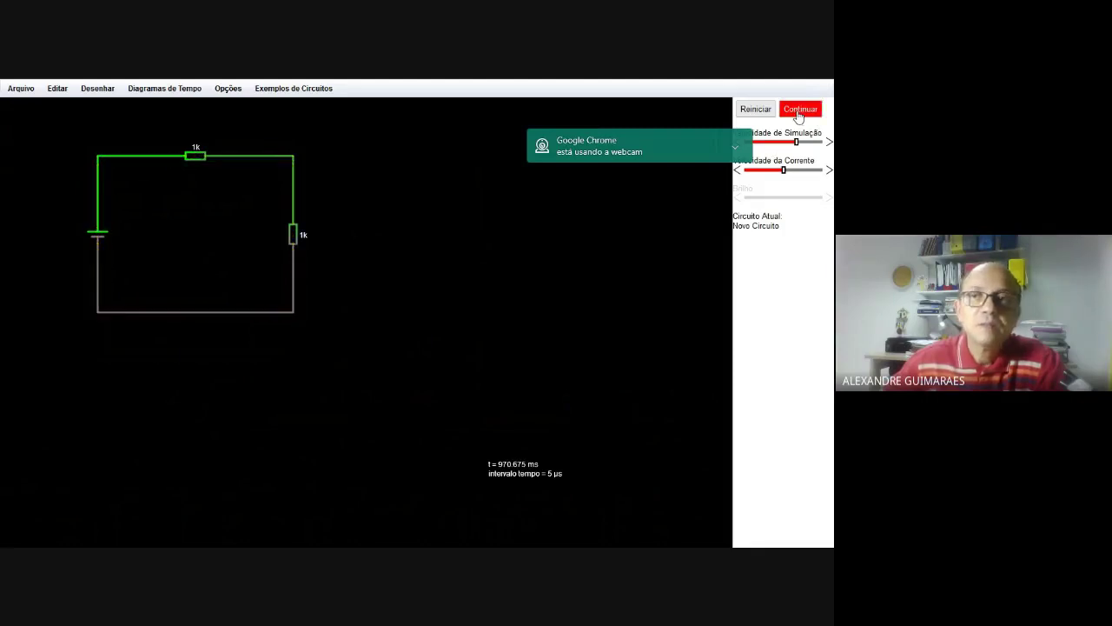
pyautogui.click(797, 111)
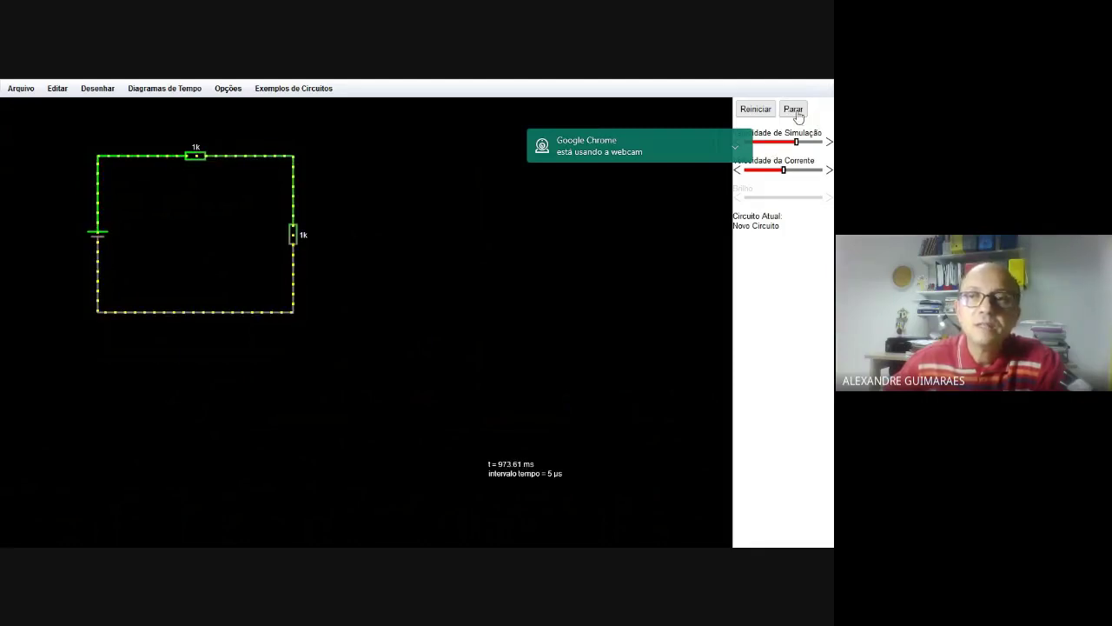
pyautogui.moveTo(784, 175); pyautogui.dragTo(802, 175)
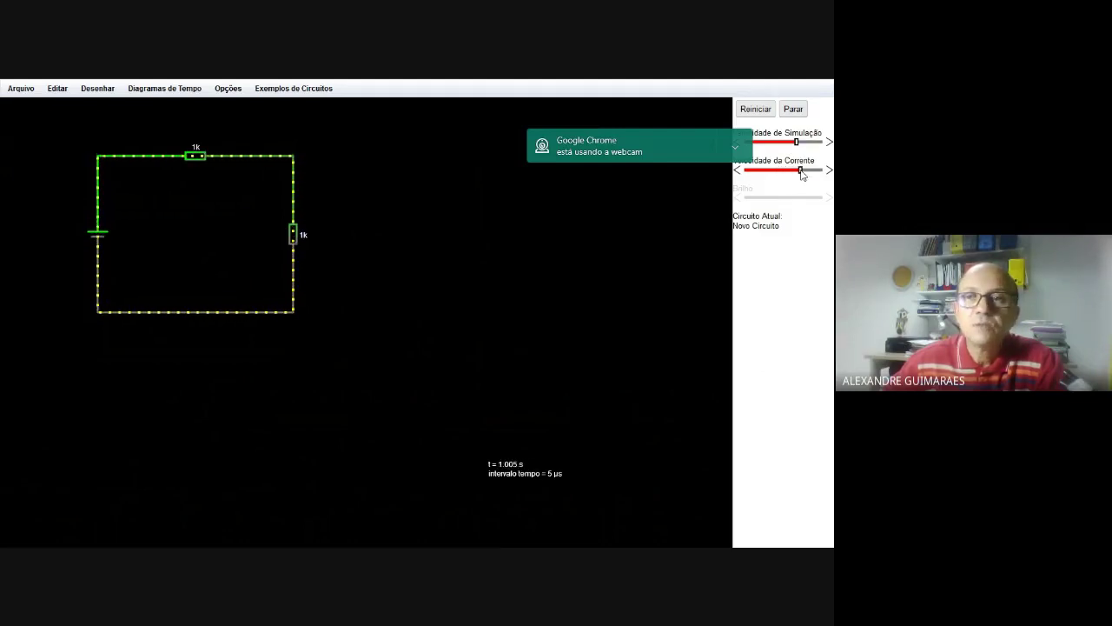
pyautogui.moveTo(803, 175)
pyautogui.mouseDown()
pyautogui.moveTo(773, 176)
pyautogui.moveTo(784, 176)
pyautogui.mouseUp()
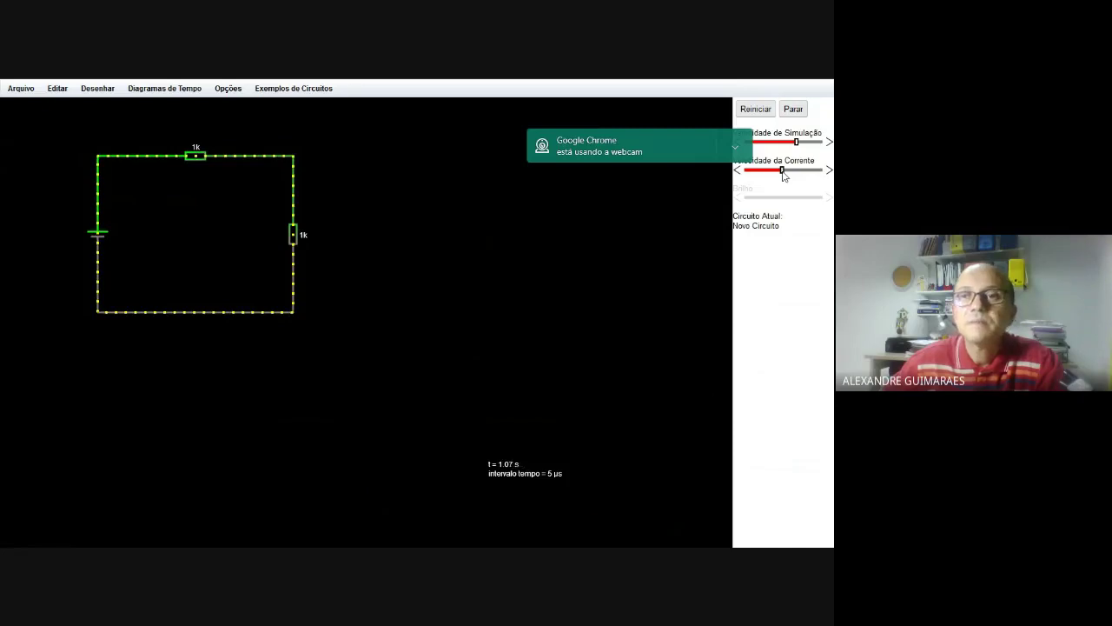
pyautogui.moveTo(684, 136); pyautogui.dragTo(639, 92)
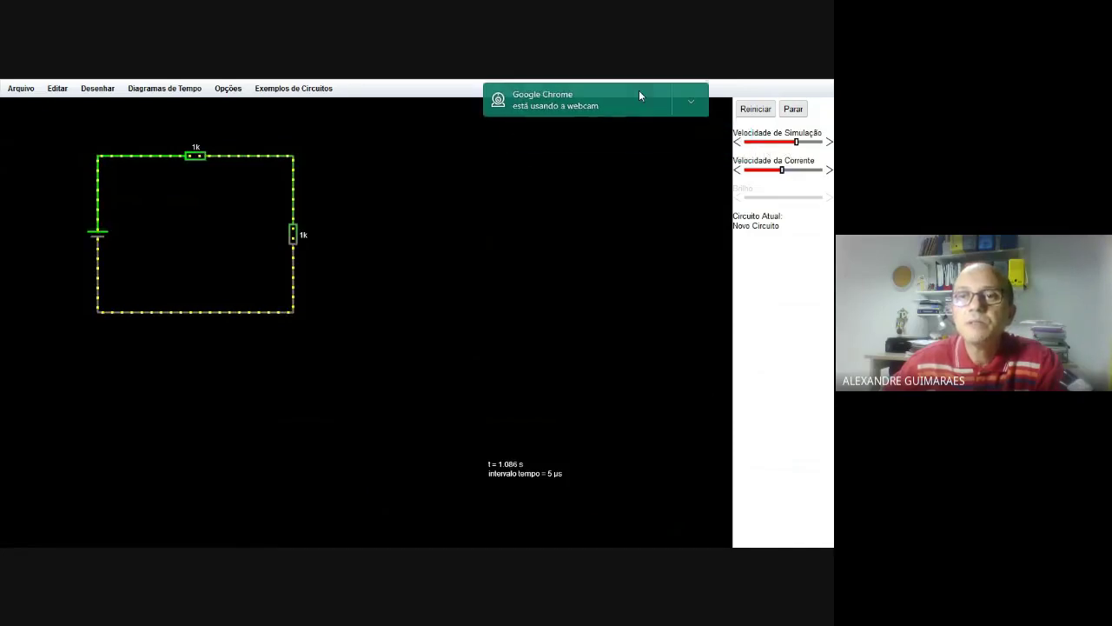
pyautogui.click(788, 171)
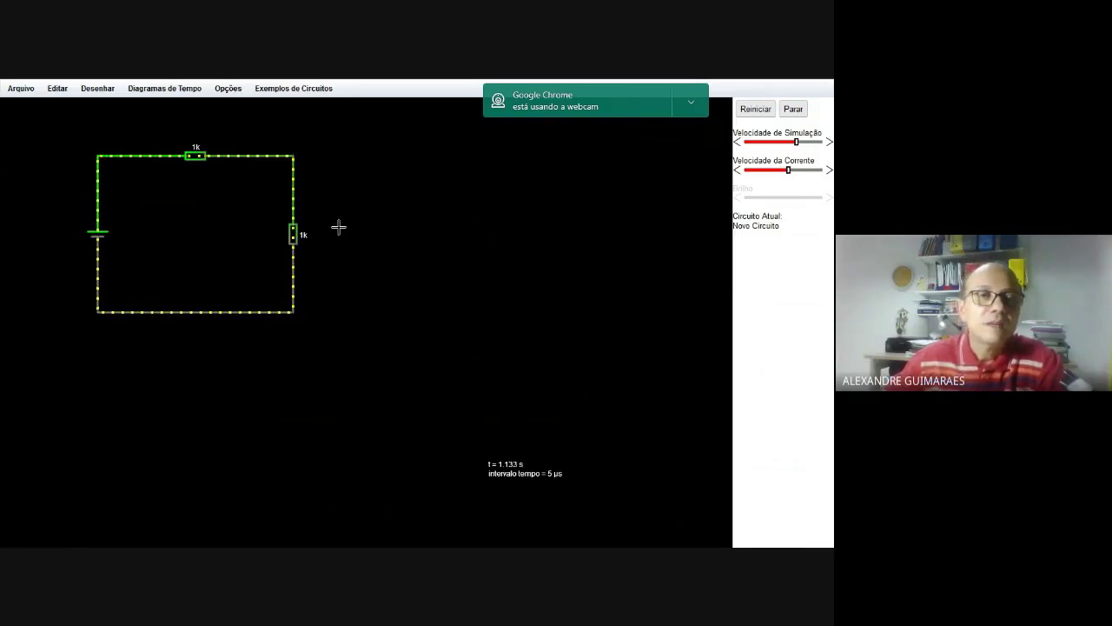
# - Set the voltage source to 12 V, keeping the CC waveform
pyautogui.moveTo(102, 234)
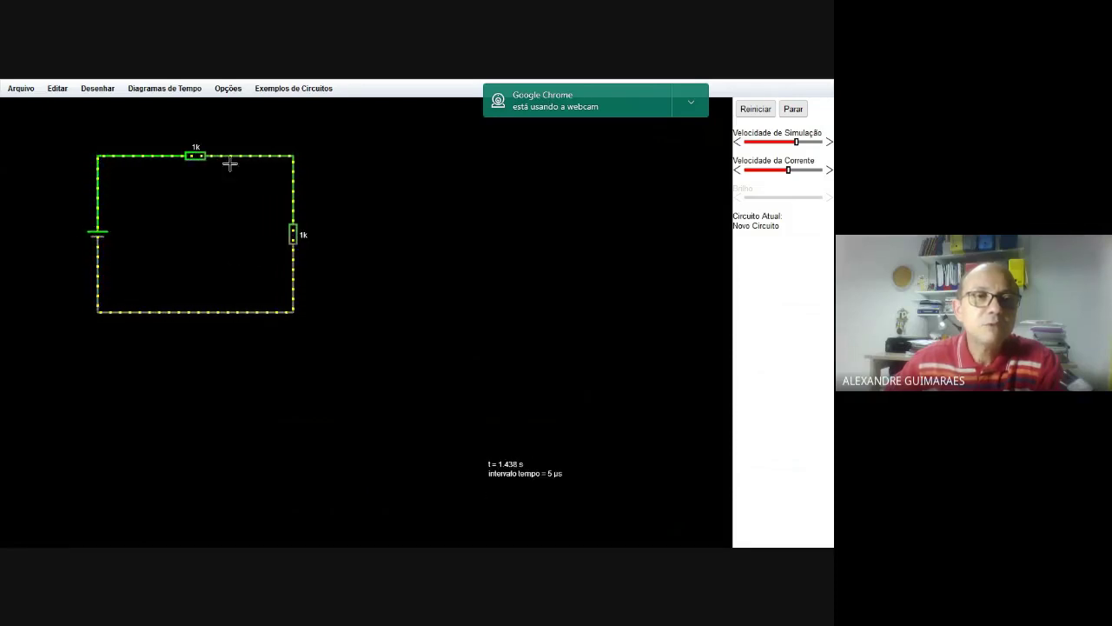
pyautogui.doubleClick(97, 233)
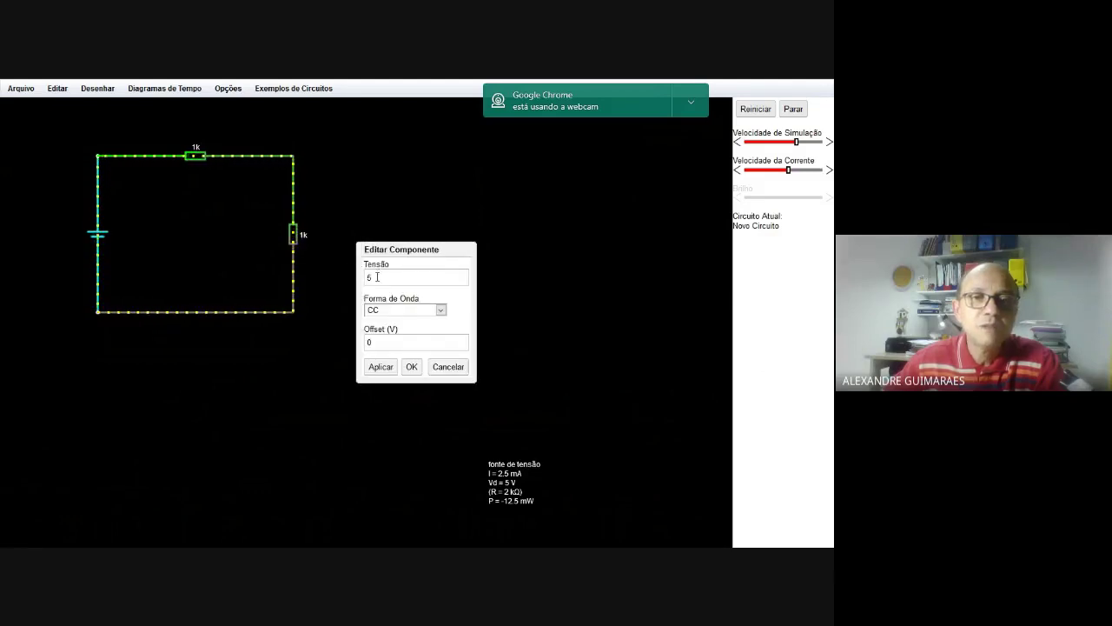
pyautogui.moveTo(377, 277); pyautogui.dragTo(358, 279)
pyautogui.write('12')
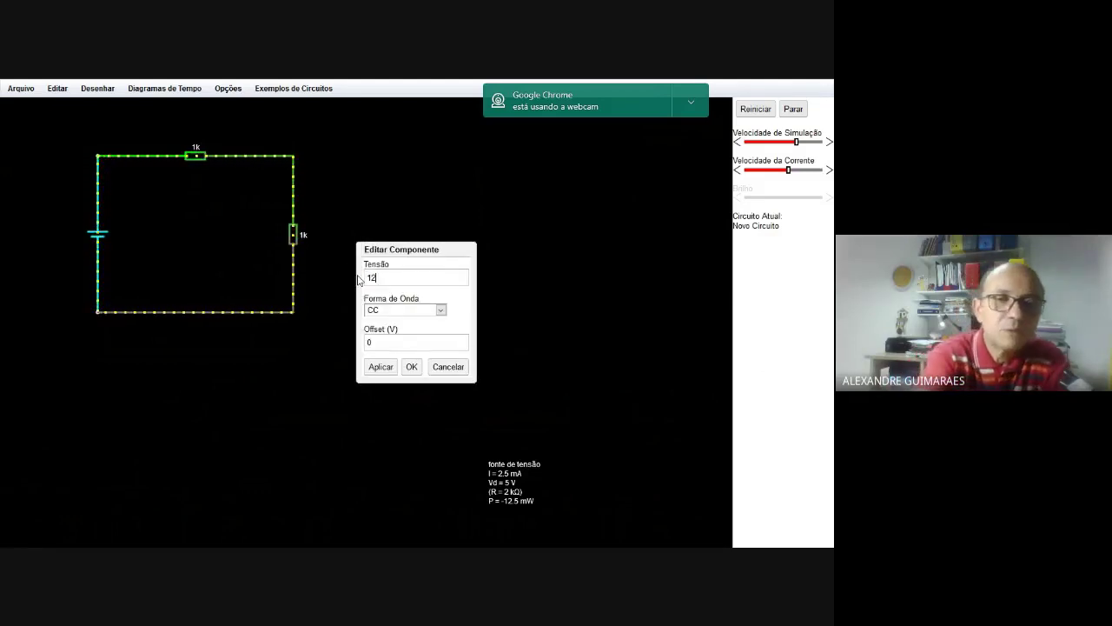
pyautogui.click(441, 311)
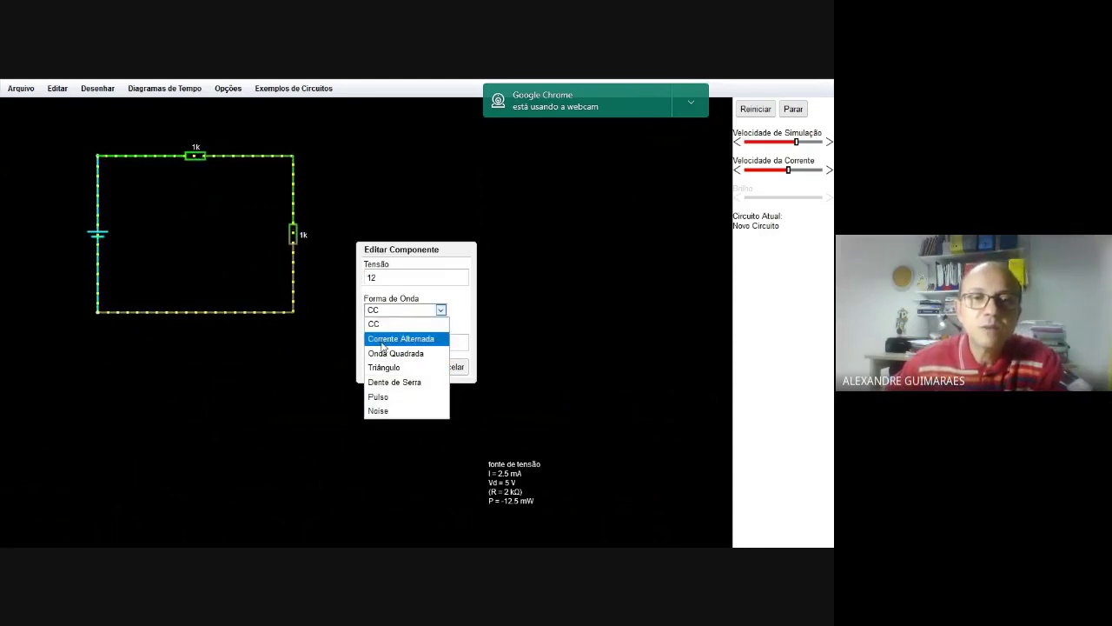
pyautogui.click(382, 325)
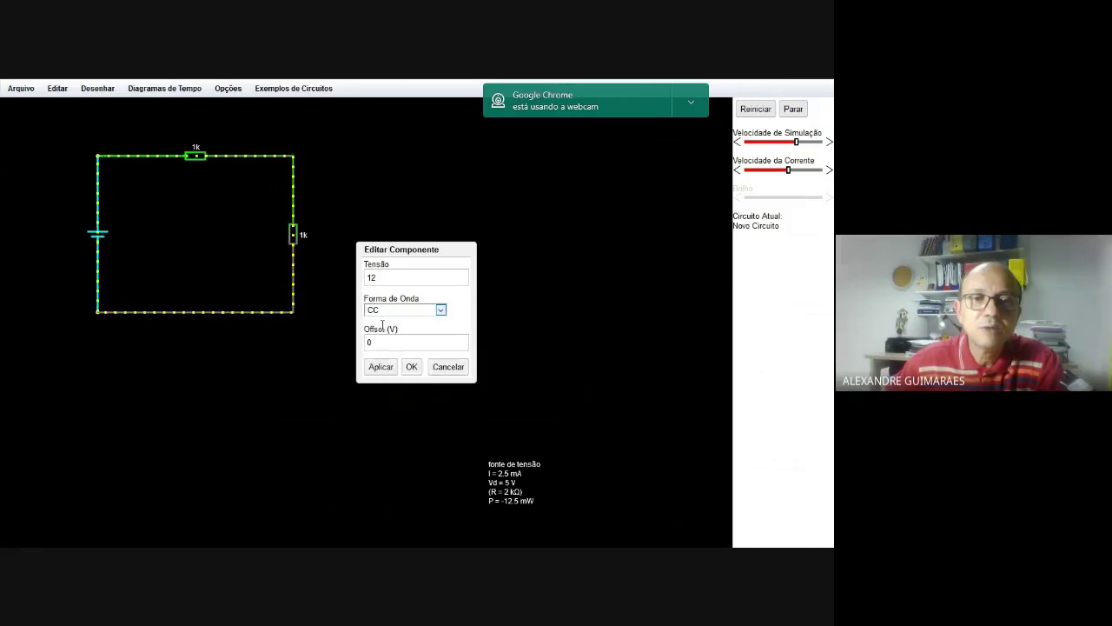
pyautogui.click(412, 369)
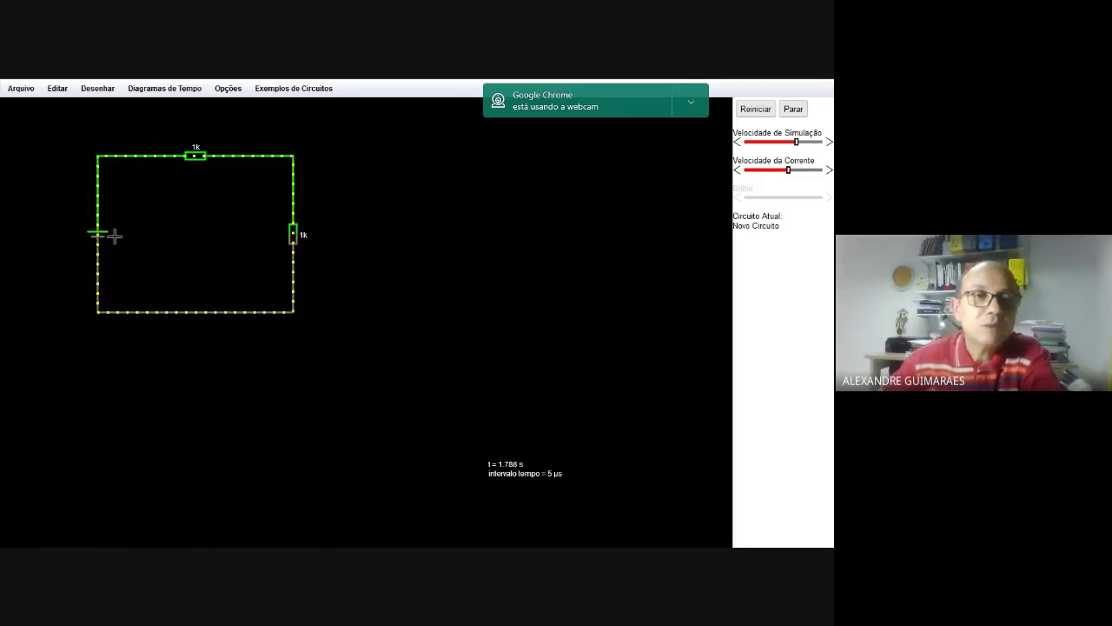
# - Check the source and both resistors, then draw a voltmeter from the source's upper terminal to a point above the horizontal resistor
pyautogui.moveTo(98, 233)
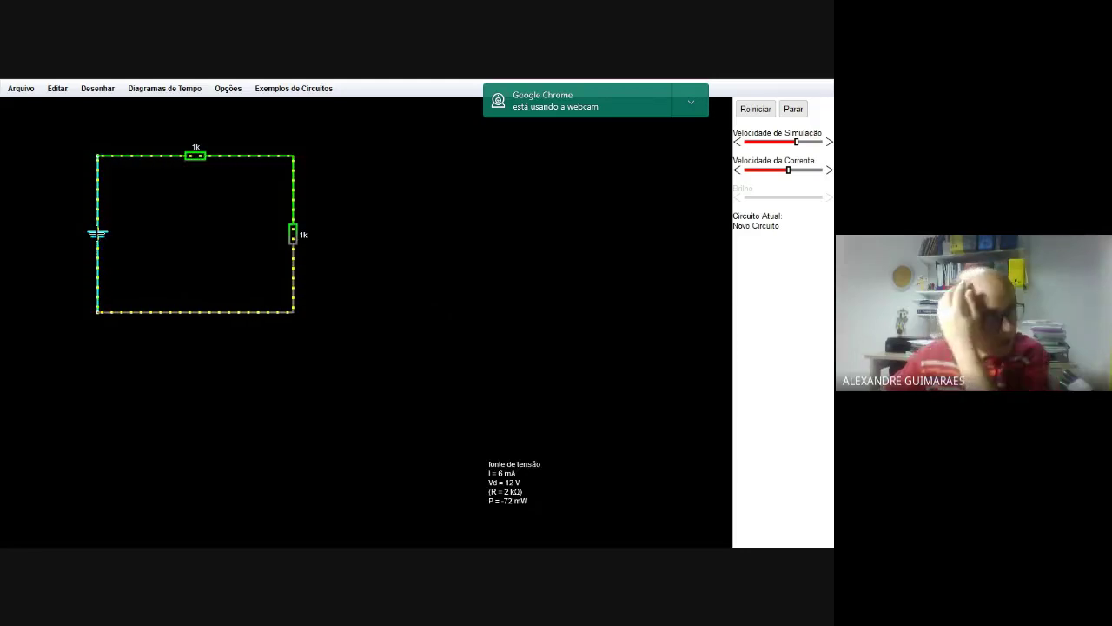
pyautogui.moveTo(293, 230)
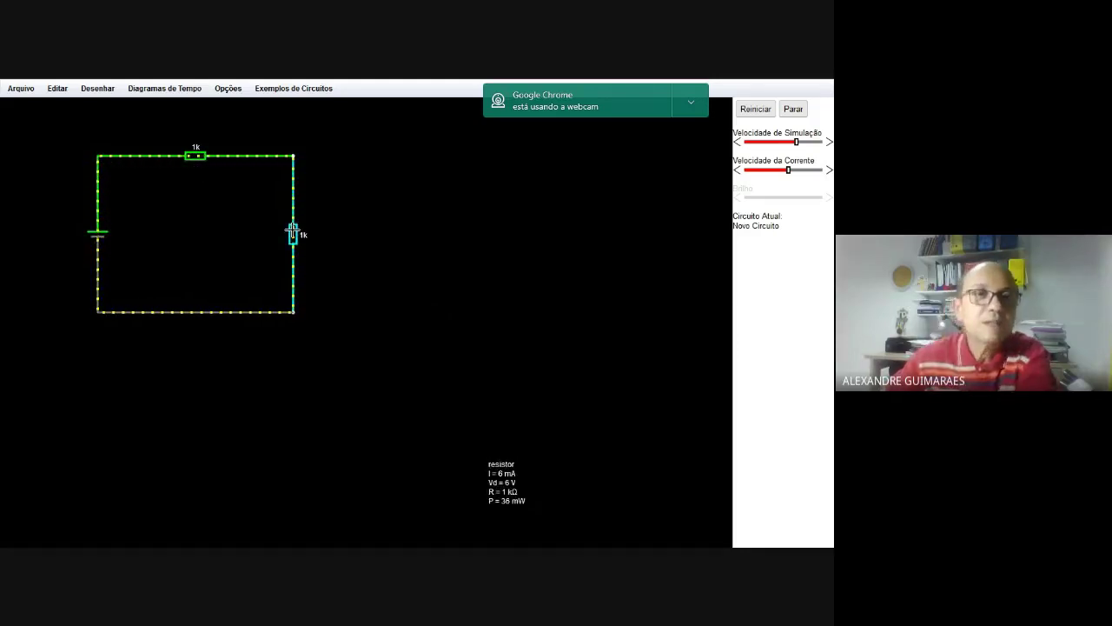
pyautogui.moveTo(192, 158)
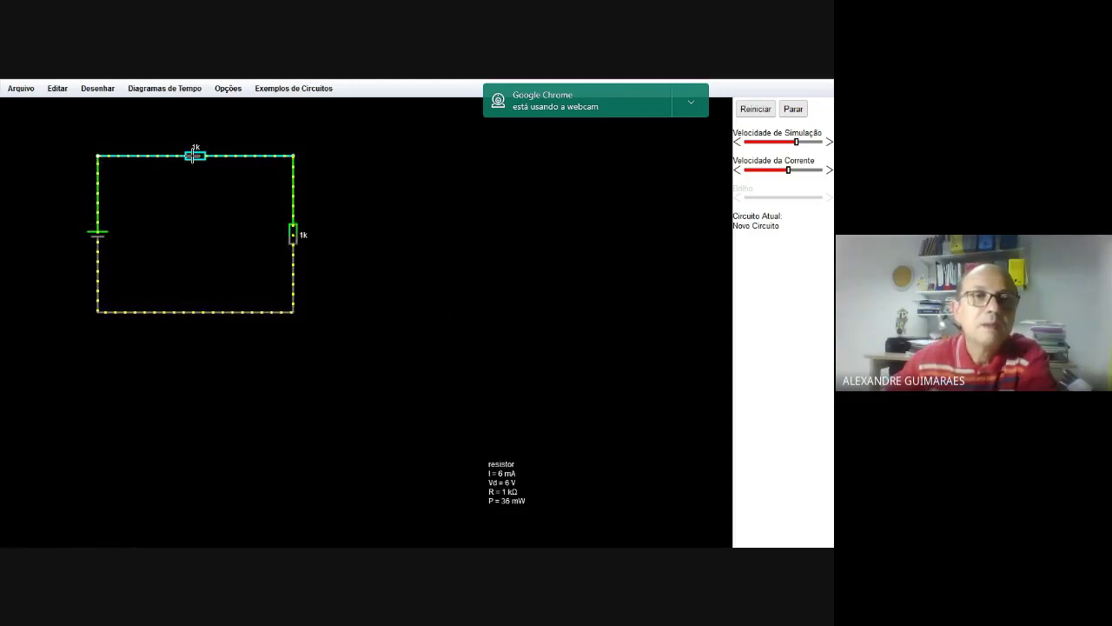
pyautogui.click(98, 89)
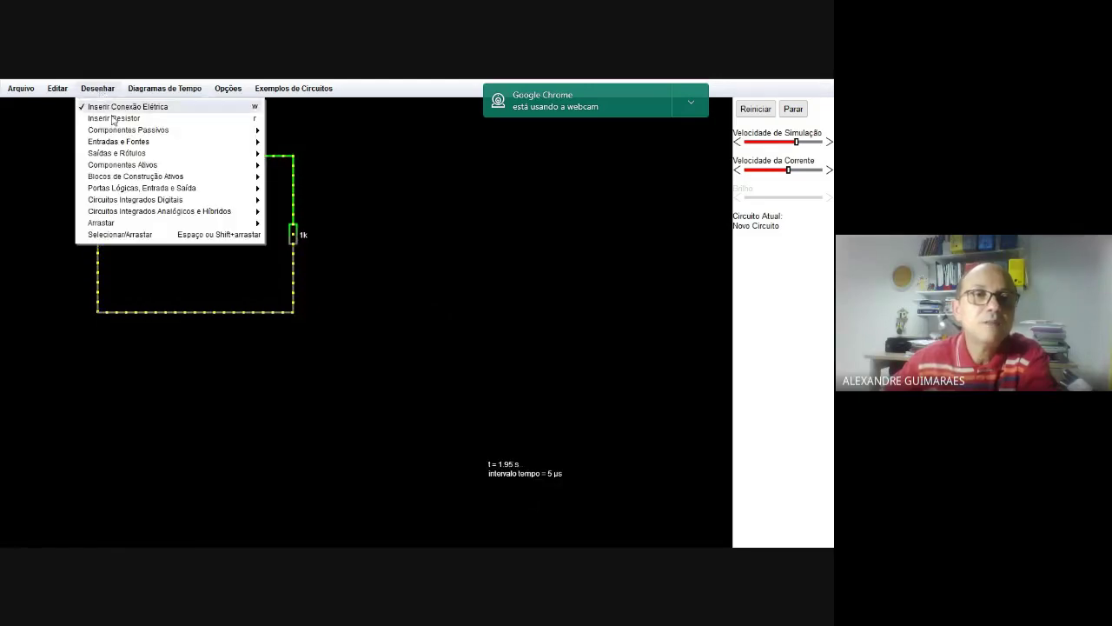
pyautogui.moveTo(120, 143)
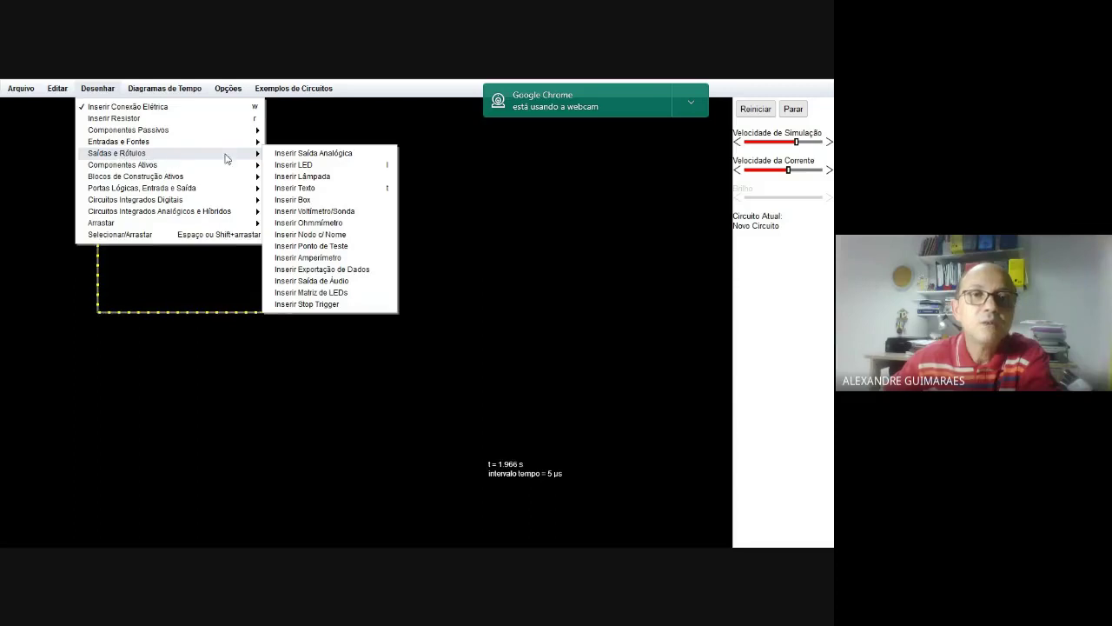
pyautogui.click(313, 211)
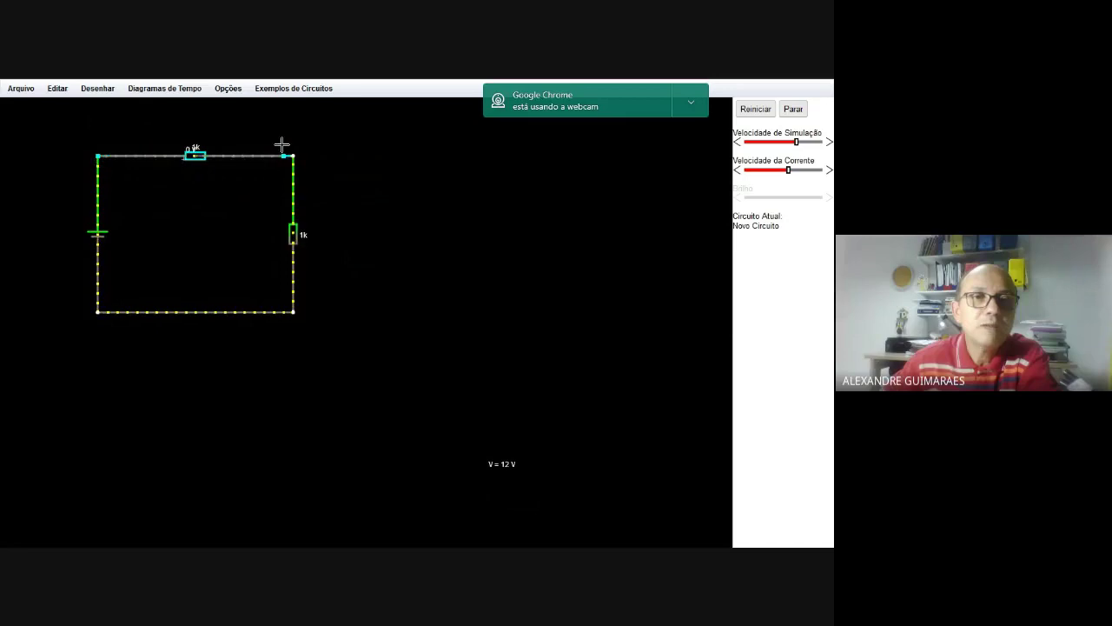
pyautogui.moveTo(268, 113); pyautogui.dragTo(267, 113)
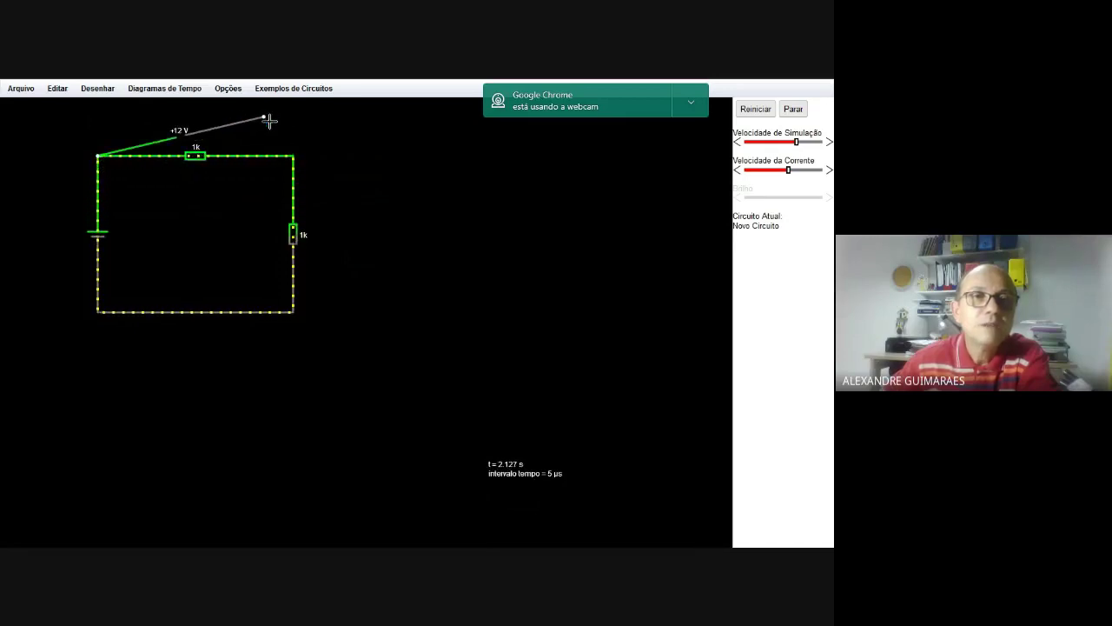
# - Wire the voltmeter's free end to the circuit's upper corner so it measures across the horizontal resistor
pyautogui.click(103, 89)
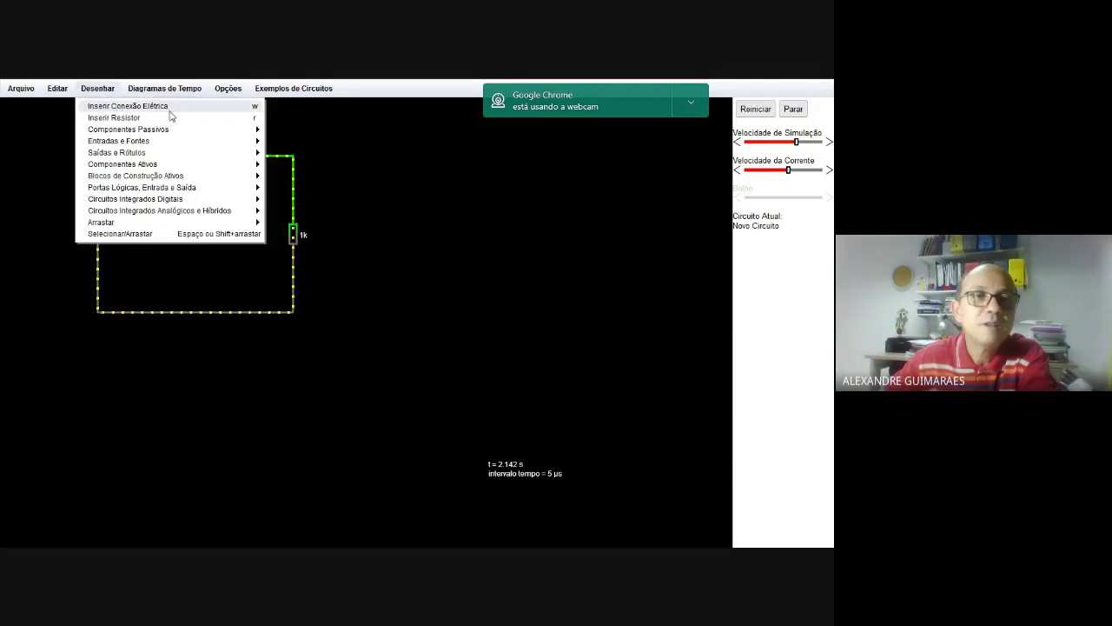
pyautogui.click(170, 108)
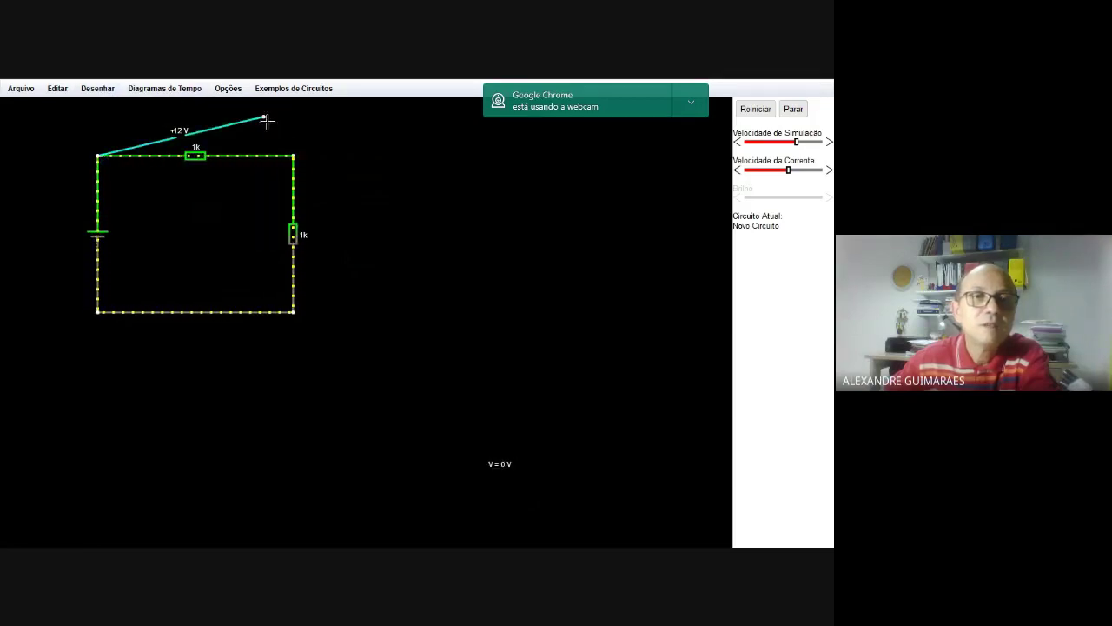
pyautogui.moveTo(293, 156); pyautogui.dragTo(293, 157)
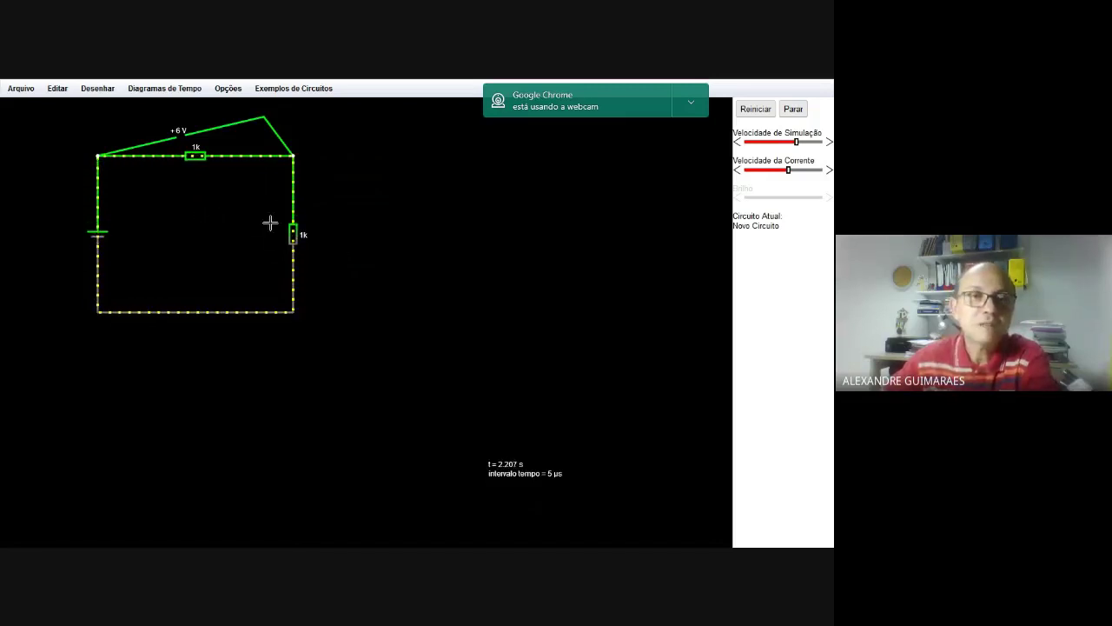
# - Add a second voltmeter in parallel with the vertical resistor
pyautogui.click(97, 90)
pyautogui.moveTo(146, 154)
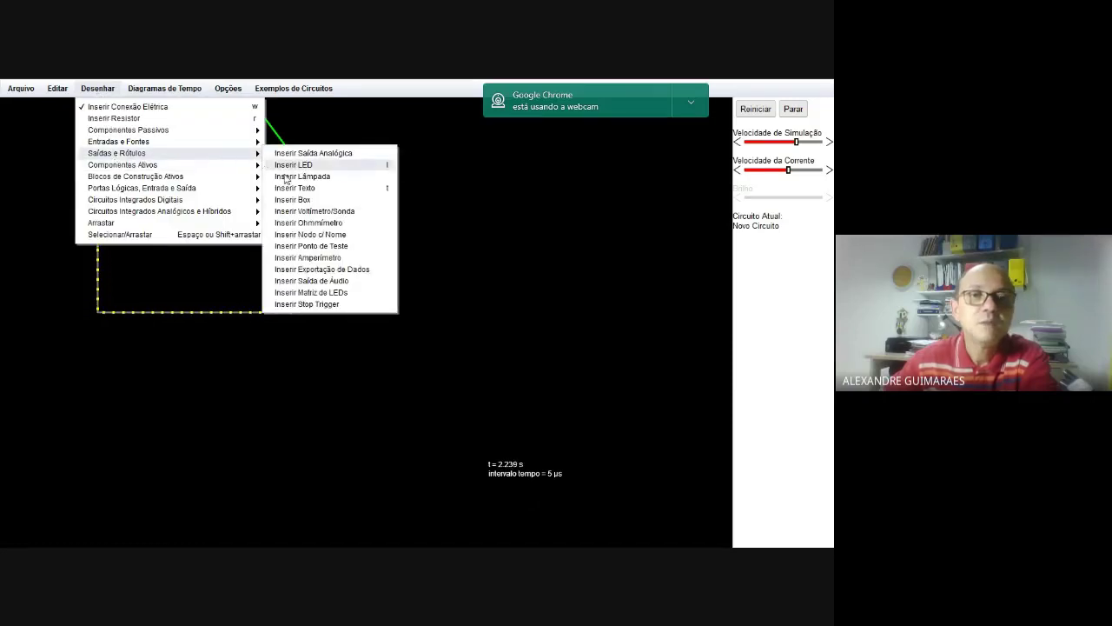
pyautogui.click(305, 211)
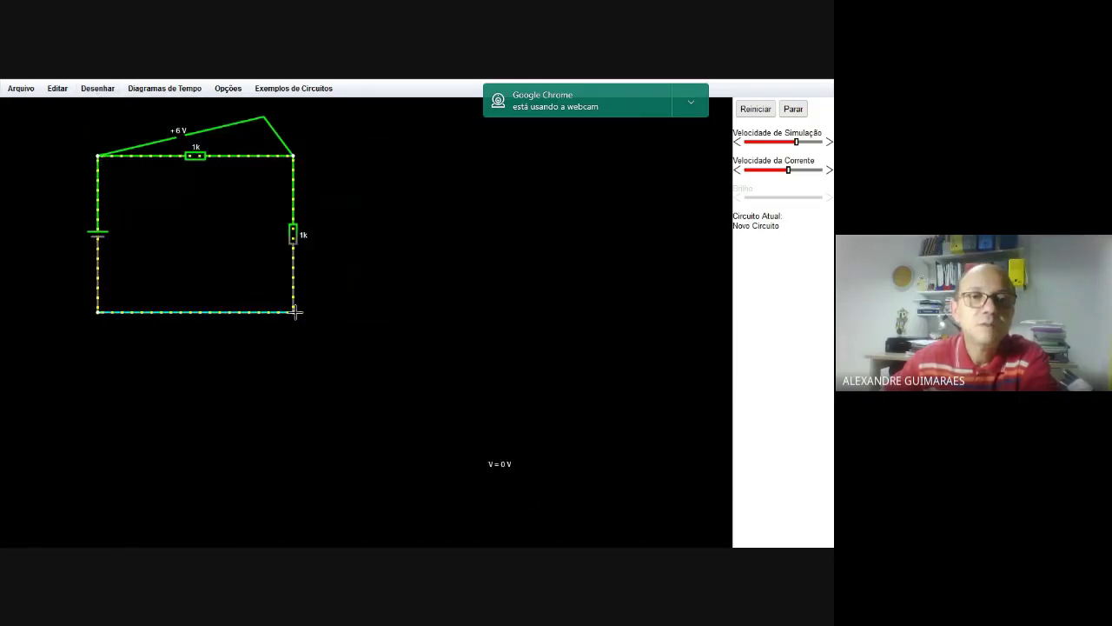
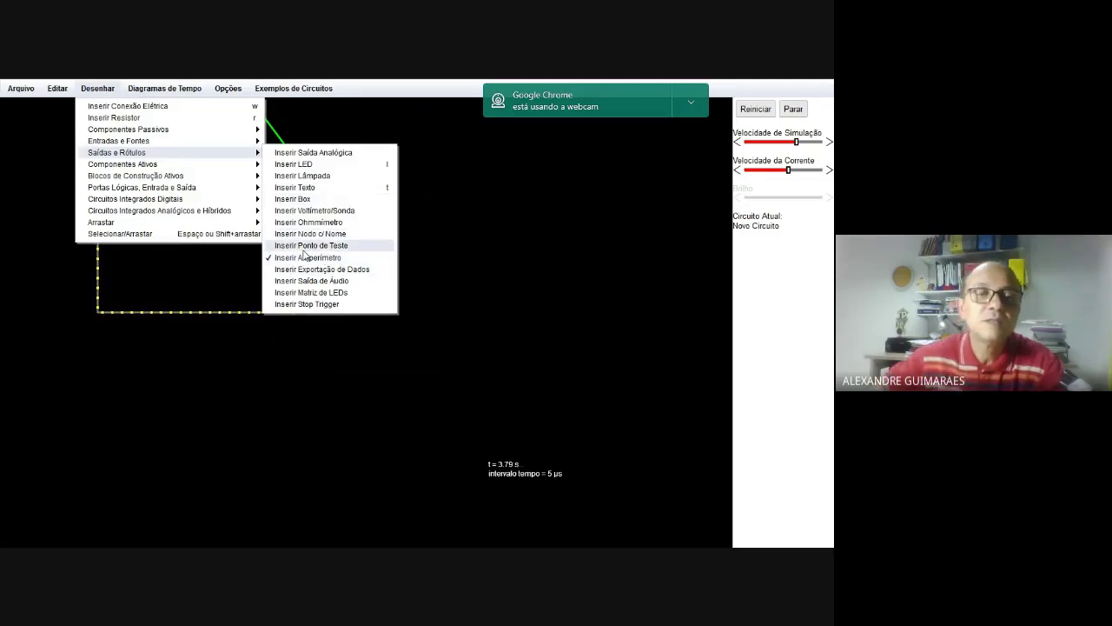
pyautogui.click(437, 218)
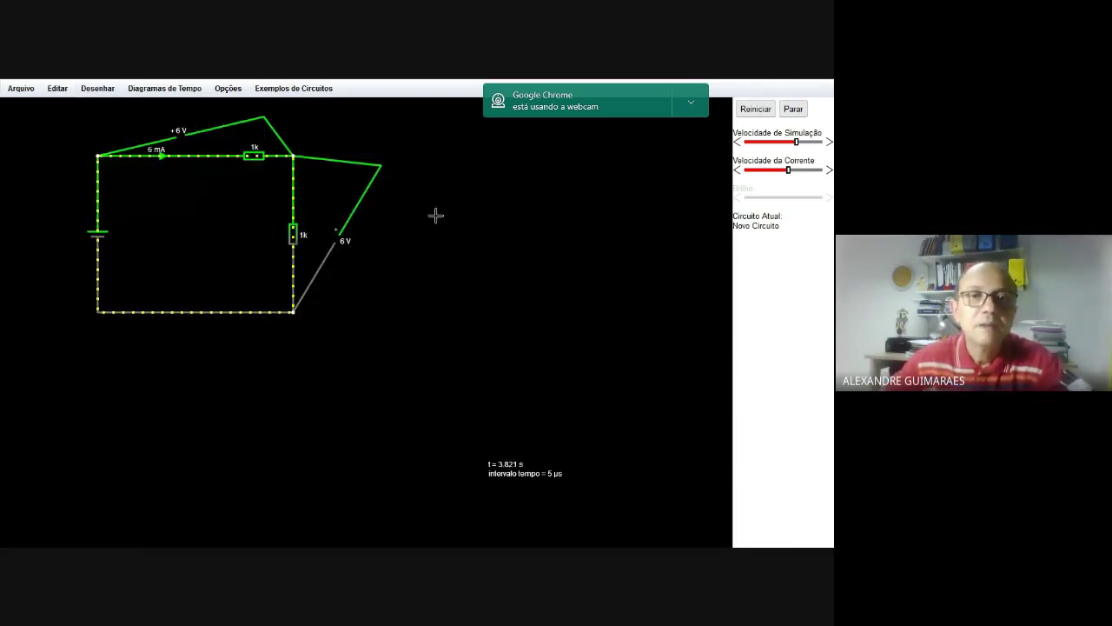
# - Display the vertical resistor's waveforms in a scope below the circuit, and add a second scope for the same resistor
pyautogui.rightClick(293, 235)
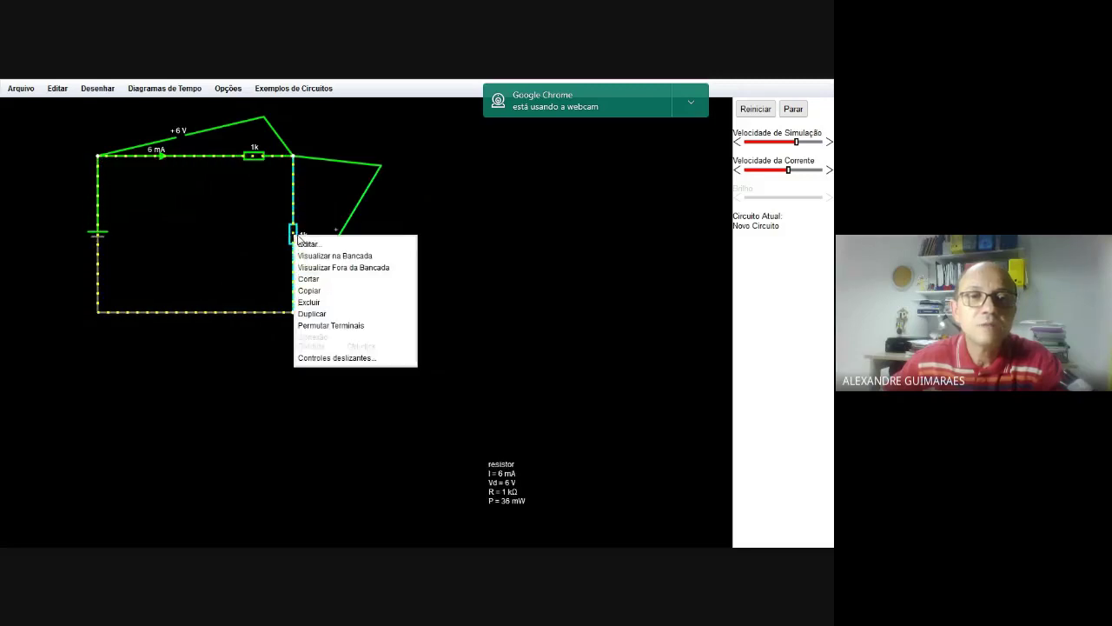
pyautogui.click(331, 255)
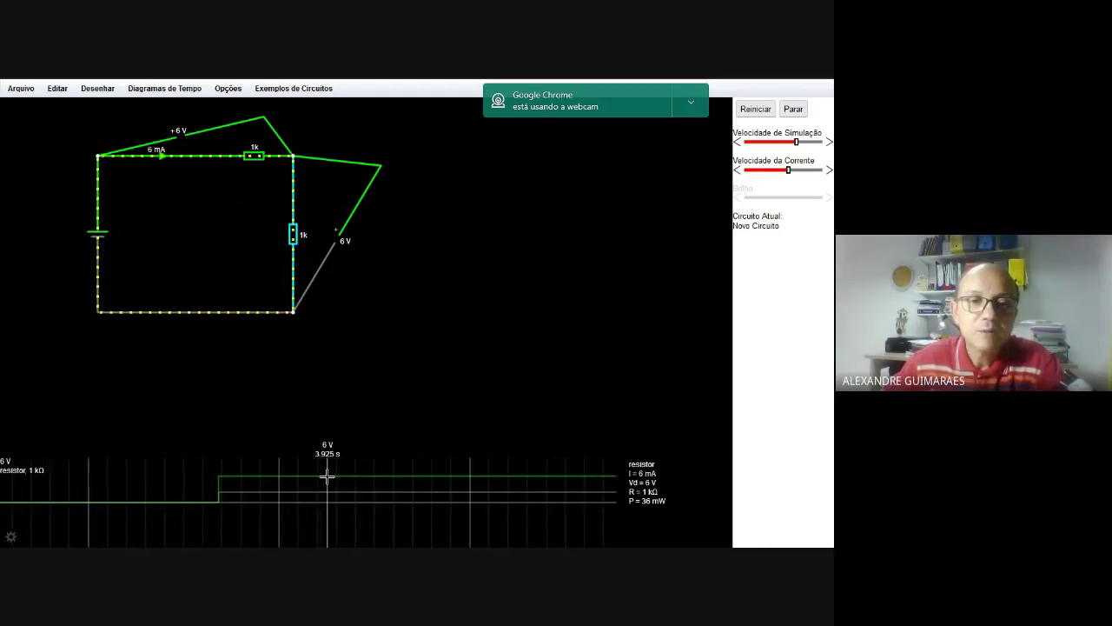
pyautogui.rightClick(293, 234)
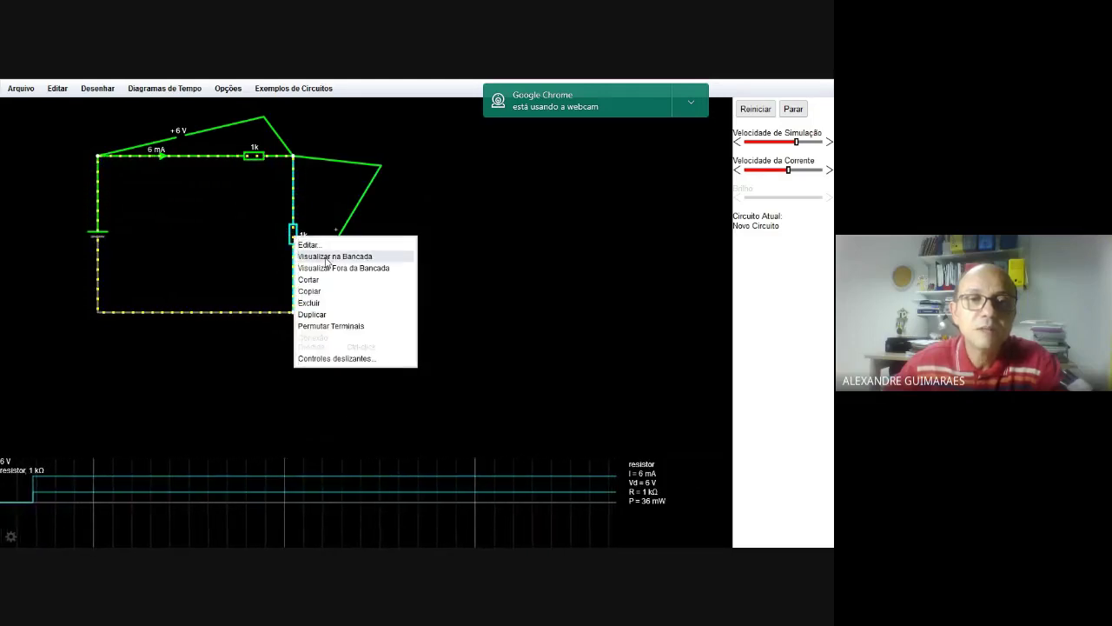
pyautogui.click(327, 258)
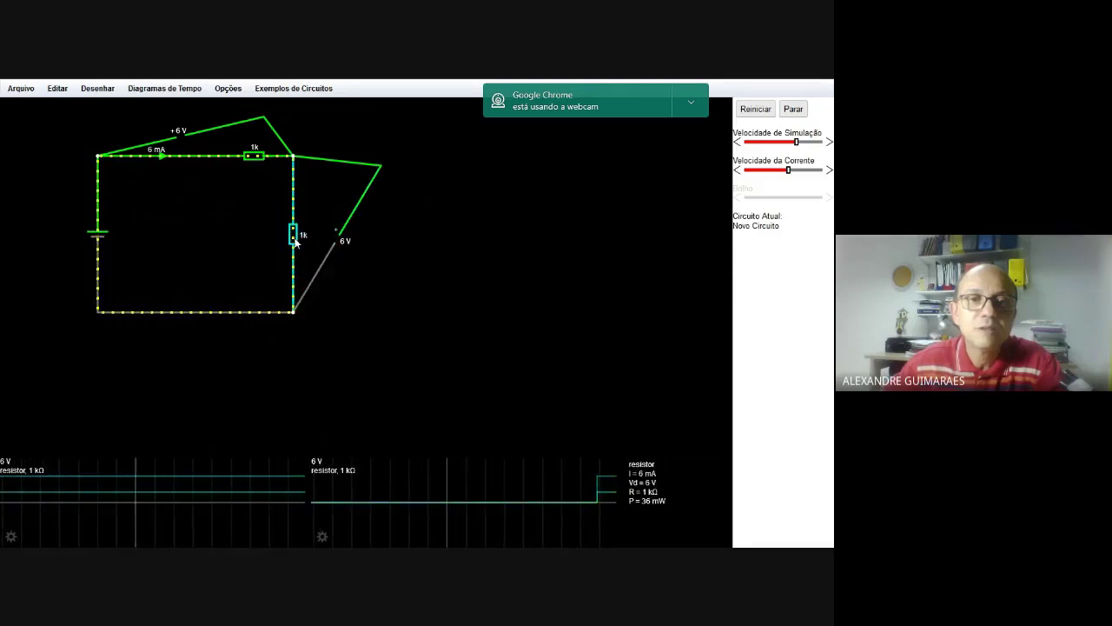
# - Display the vertical resistor's waveforms in a floating scope beside it on the circuit canvas
pyautogui.rightClick(296, 244)
pyautogui.click(337, 268)
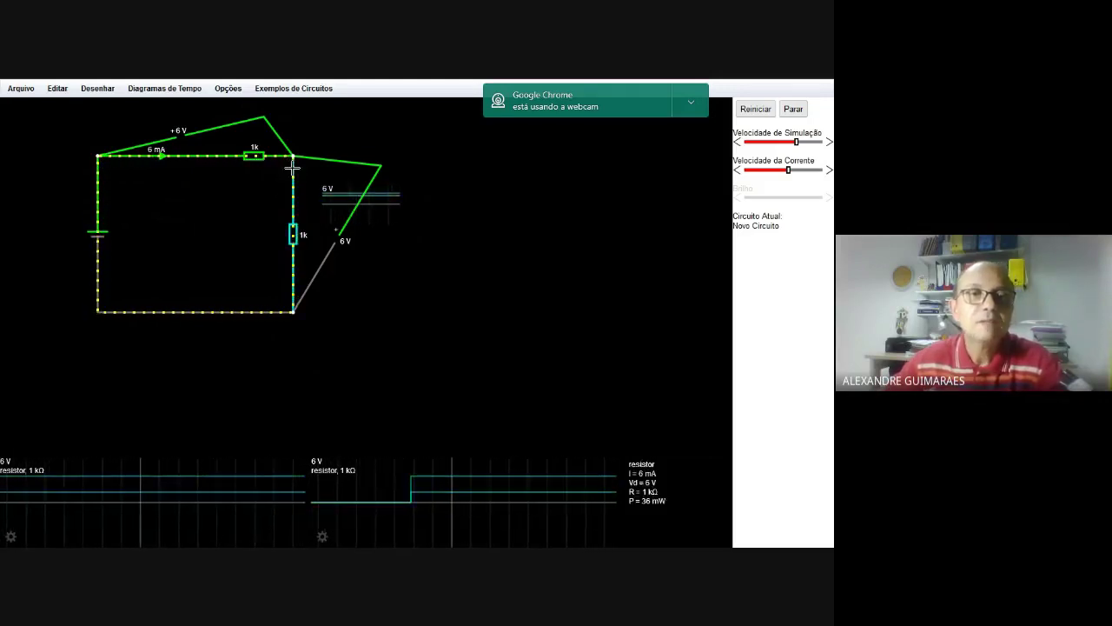
# - Start a new blank circuit
pyautogui.click(297, 89)
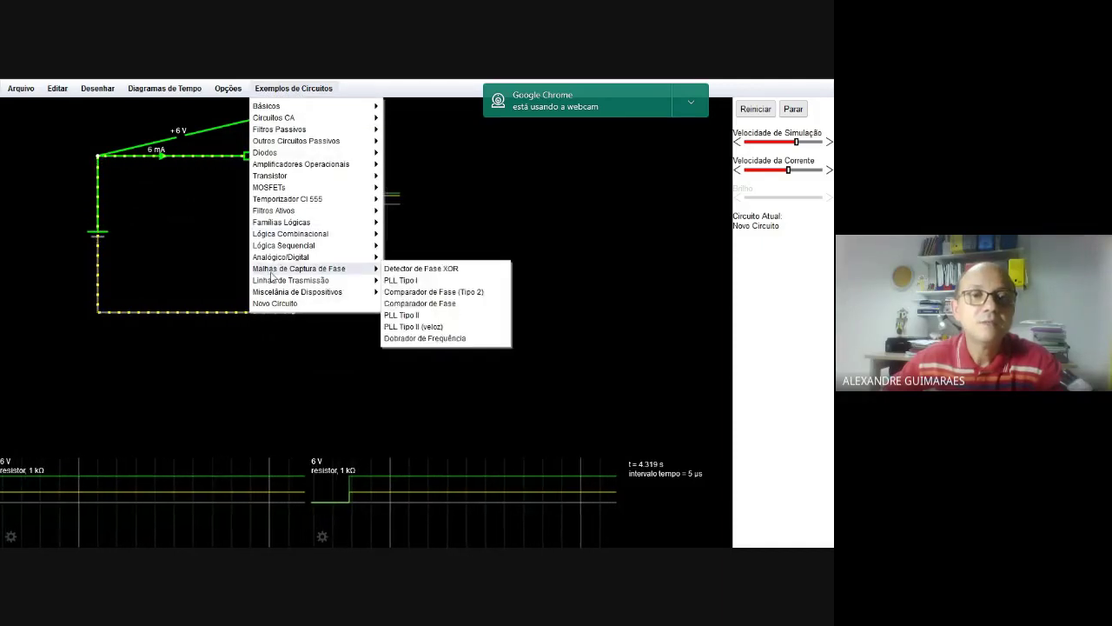
pyautogui.click(21, 89)
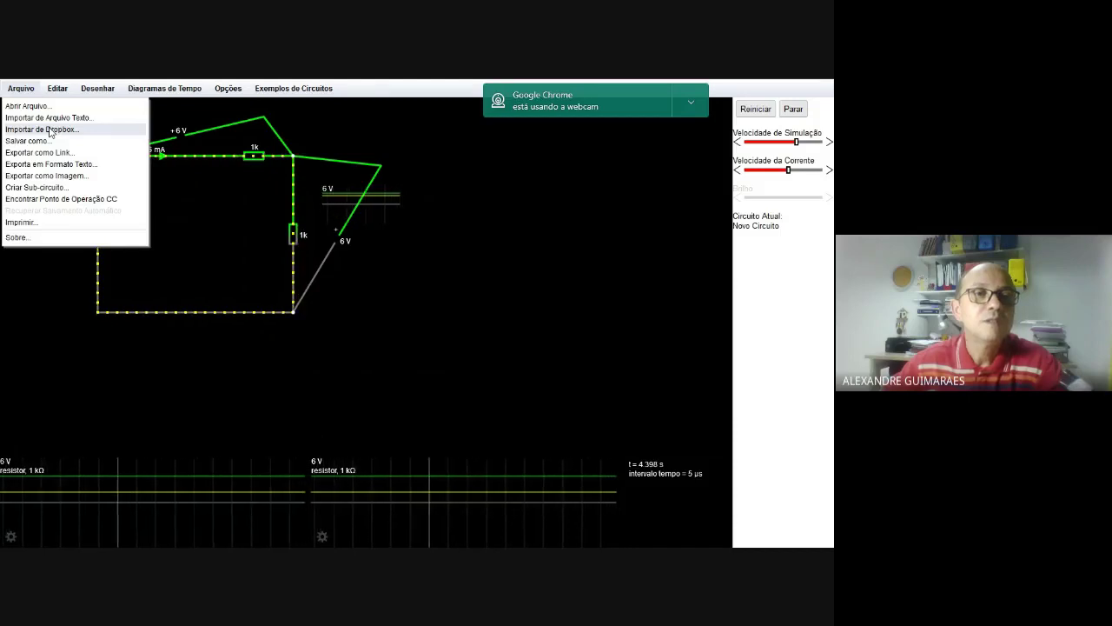
pyautogui.moveTo(286, 91)
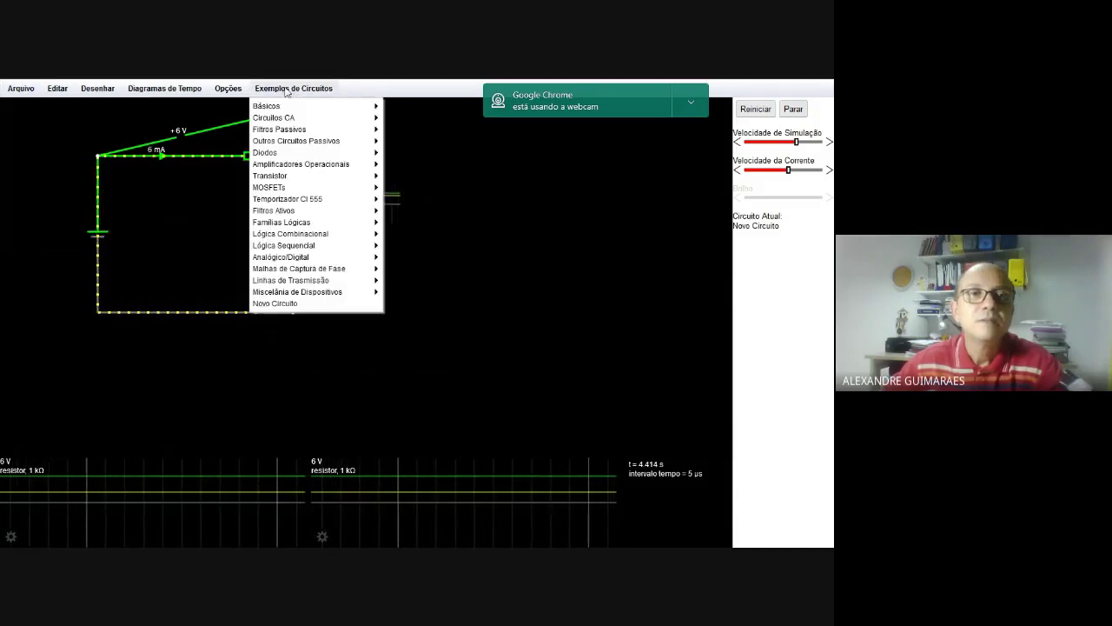
pyautogui.click(273, 304)
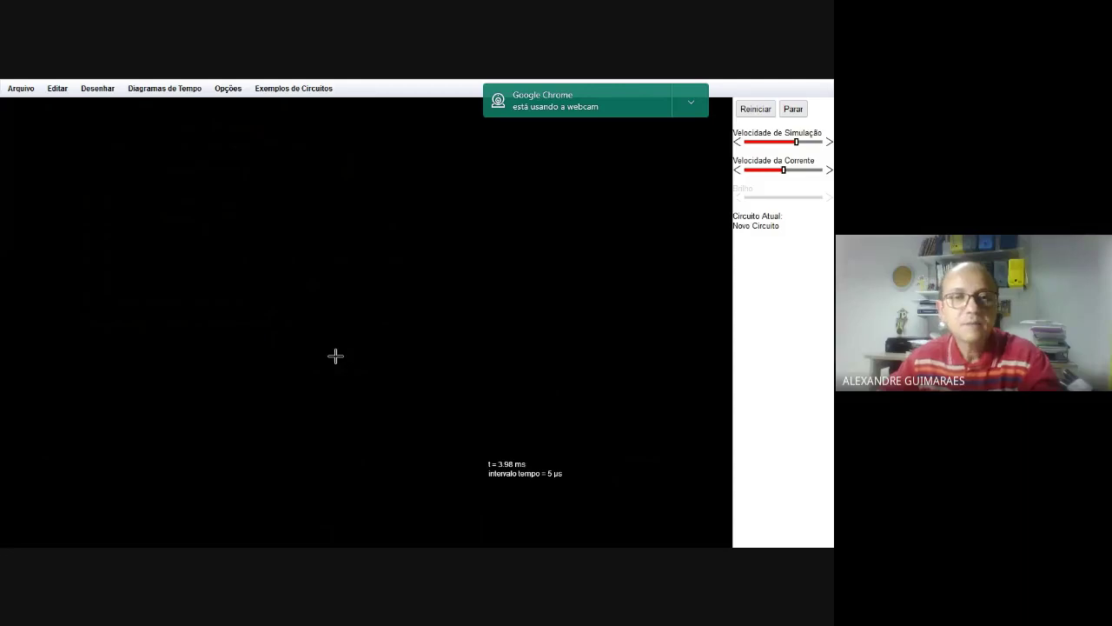
# - Switch to the photo Falstad fonte controlada.jpeg and read the controlled-source example's circuit and its mesh-current solution
pyautogui.hotkey('alt', 'Tab')
pyautogui.hotkey('alt', 'Tab')
pyautogui.hotkey('alt', 'Tab')
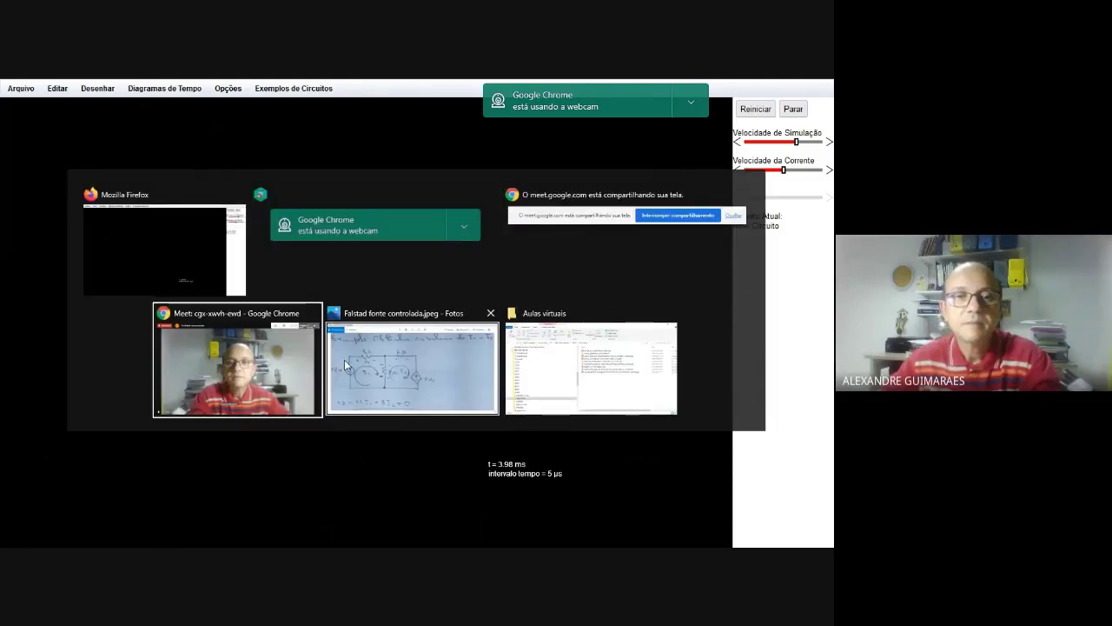
pyautogui.click(344, 360)
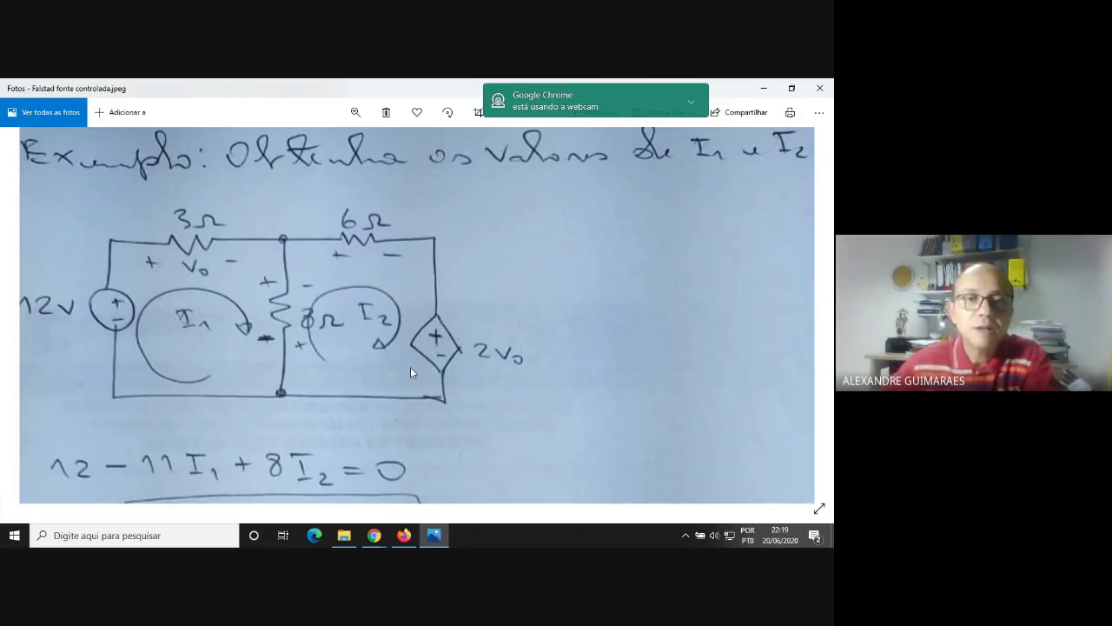
pyautogui.scroll(-5, 427, 436)
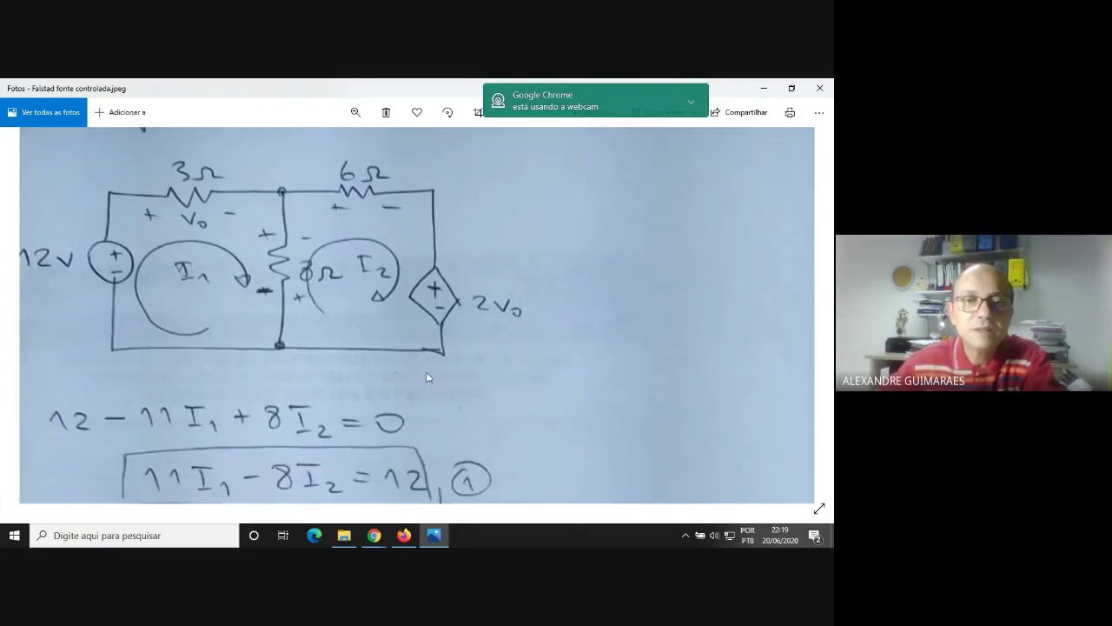
pyautogui.scroll(-4, 433, 446)
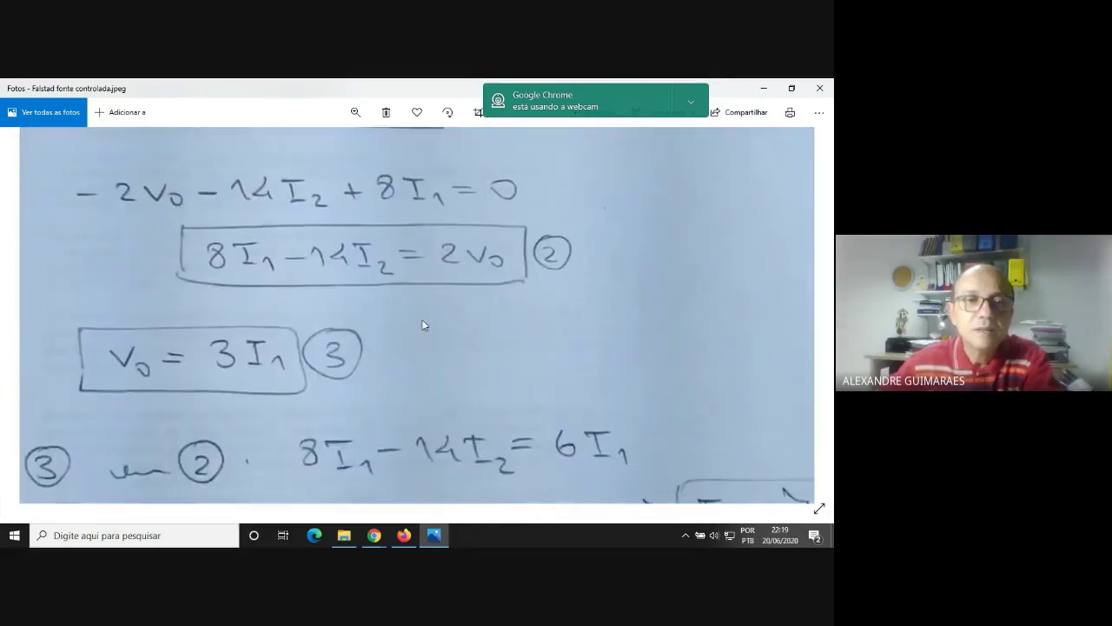
pyautogui.scroll(-3, 436, 353)
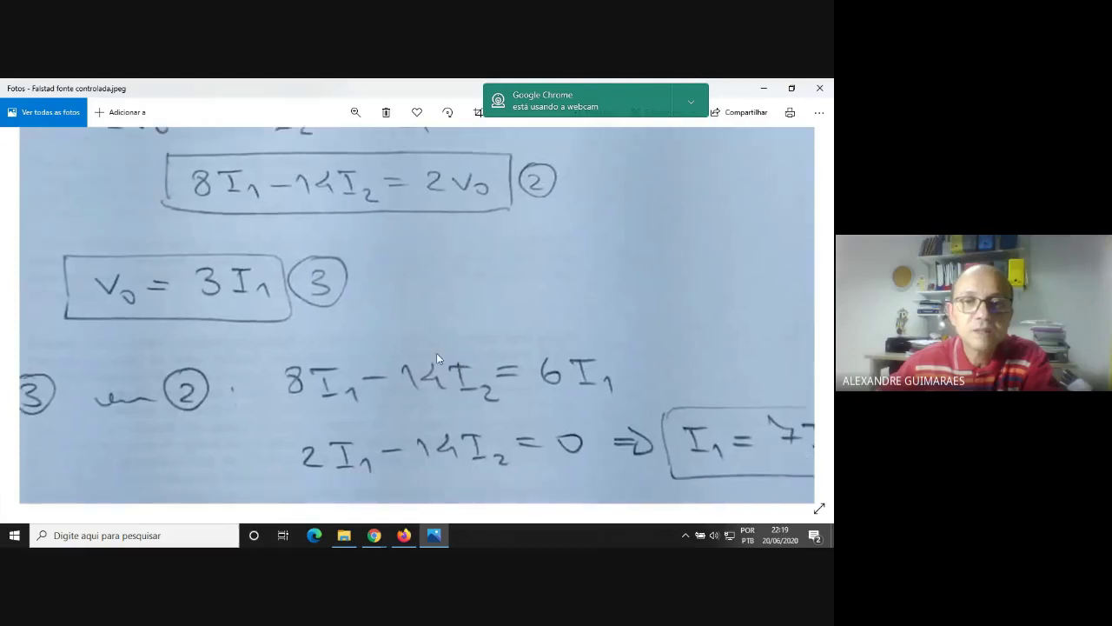
pyautogui.scroll(-3, 449, 434)
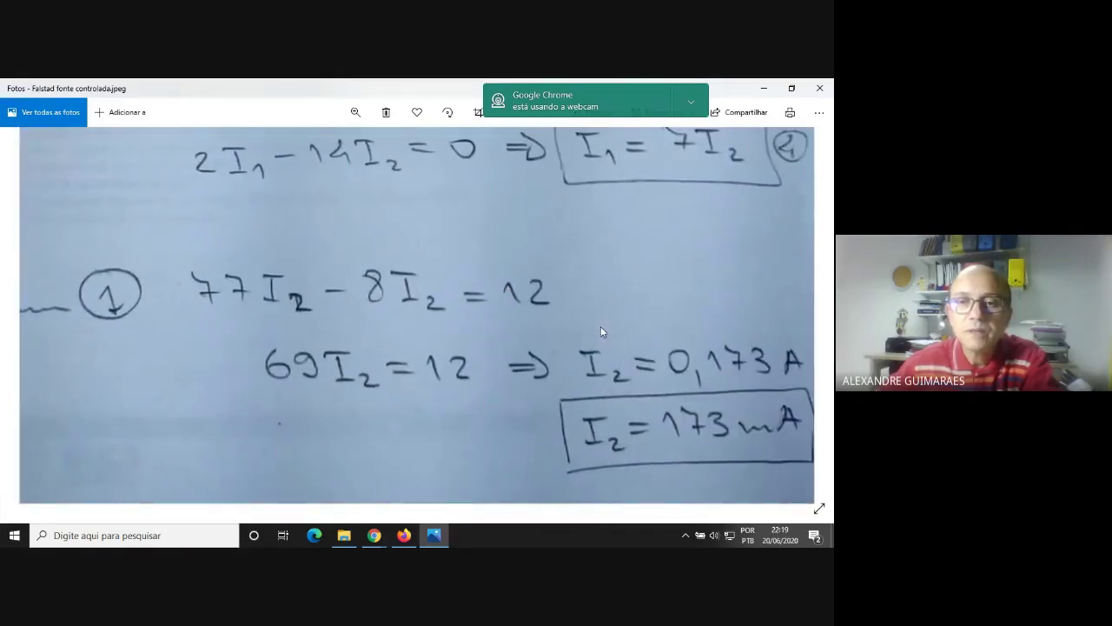
pyautogui.scroll(-3, 579, 361)
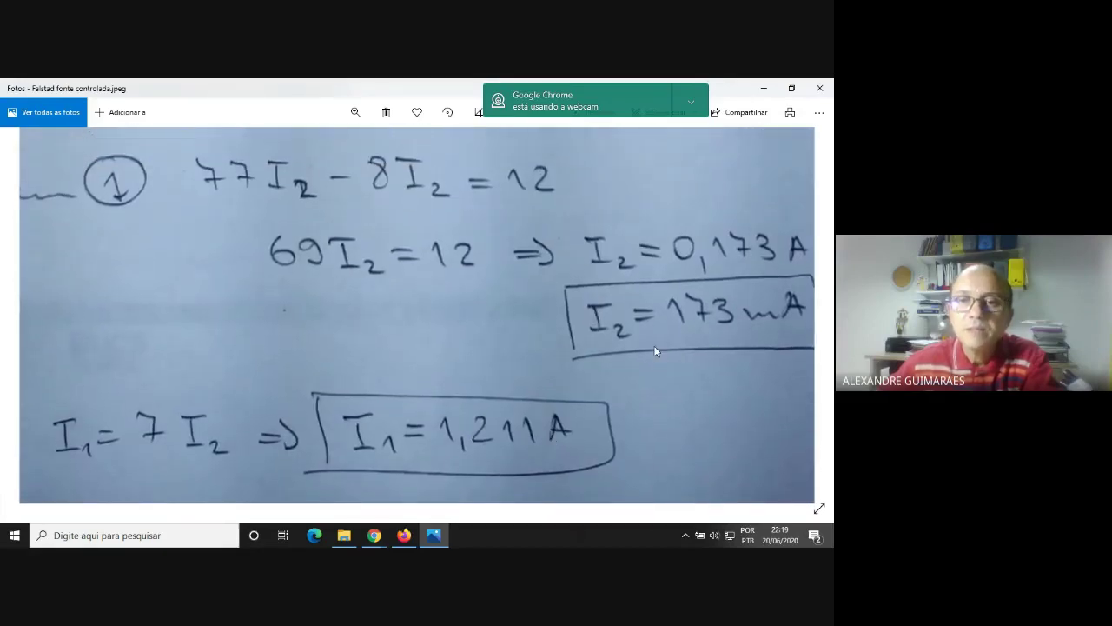
pyautogui.hscroll(2, 608, 349)
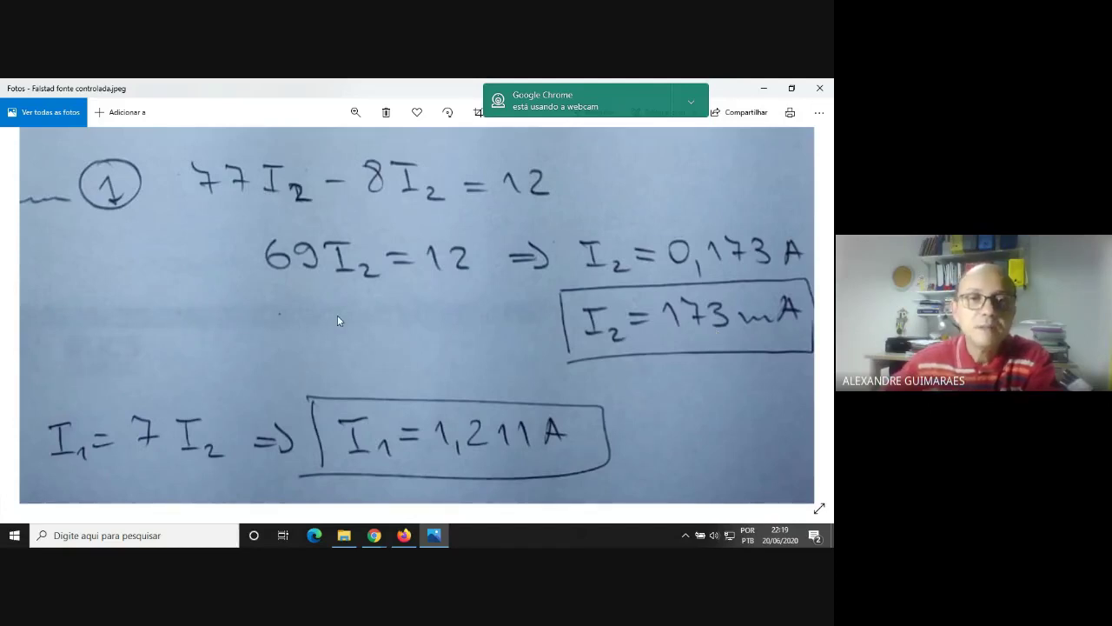
pyautogui.scroll(10, 337, 321)
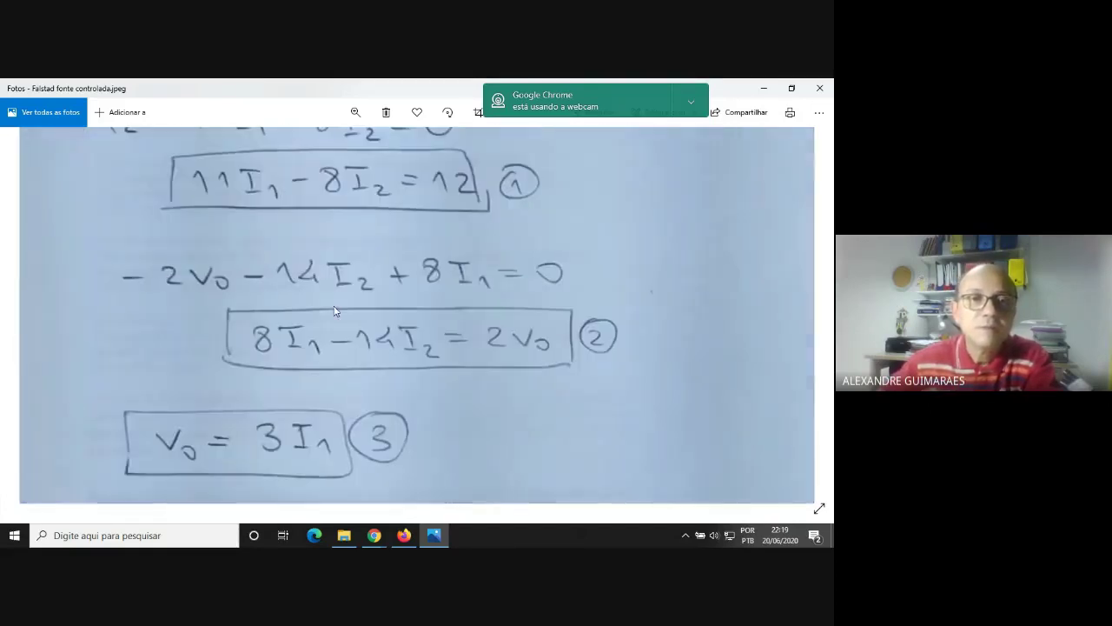
pyautogui.scroll(3, 335, 311)
pyautogui.scroll(5, 326, 365)
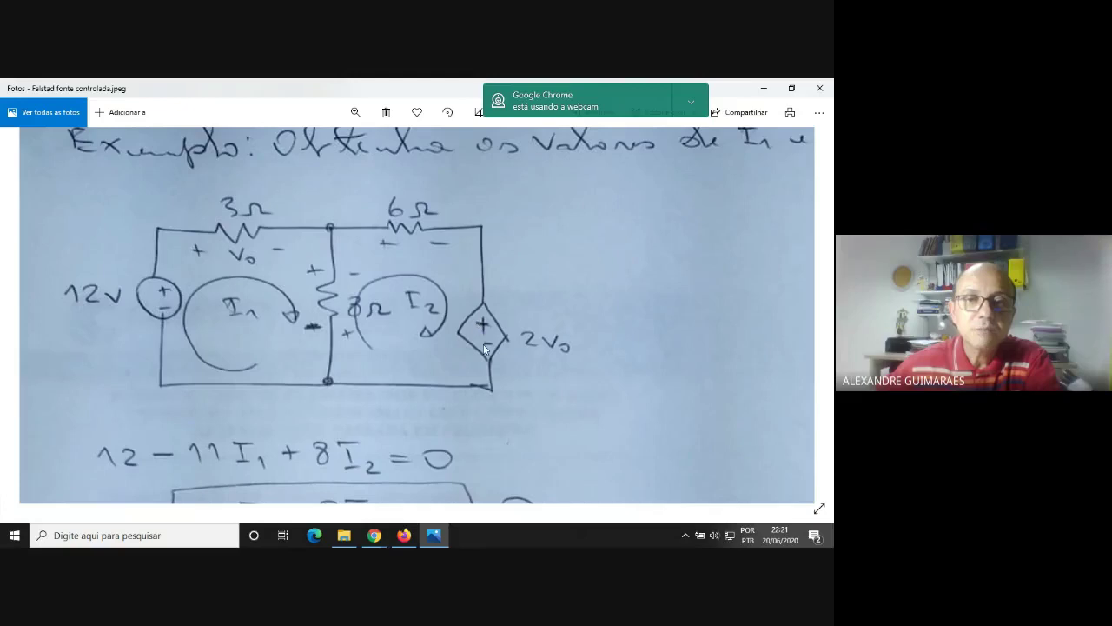
# - Switch back to the circuit simulator and draw a vertical two-terminal voltage source with its positive end up
pyautogui.click(406, 534)
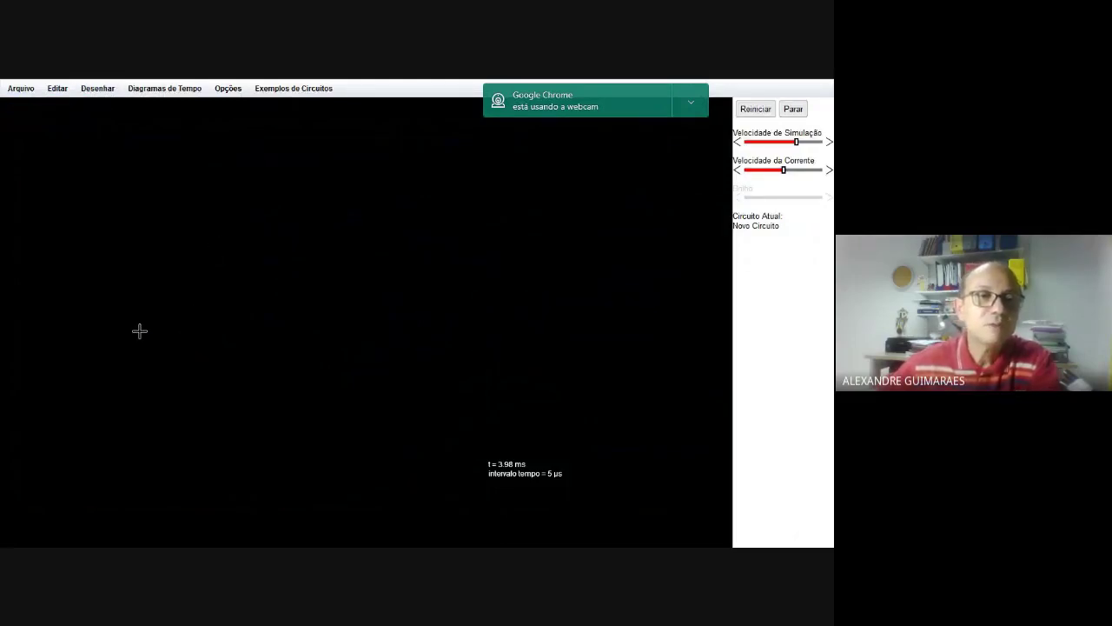
pyautogui.moveTo(139, 331); pyautogui.dragTo(137, 175)
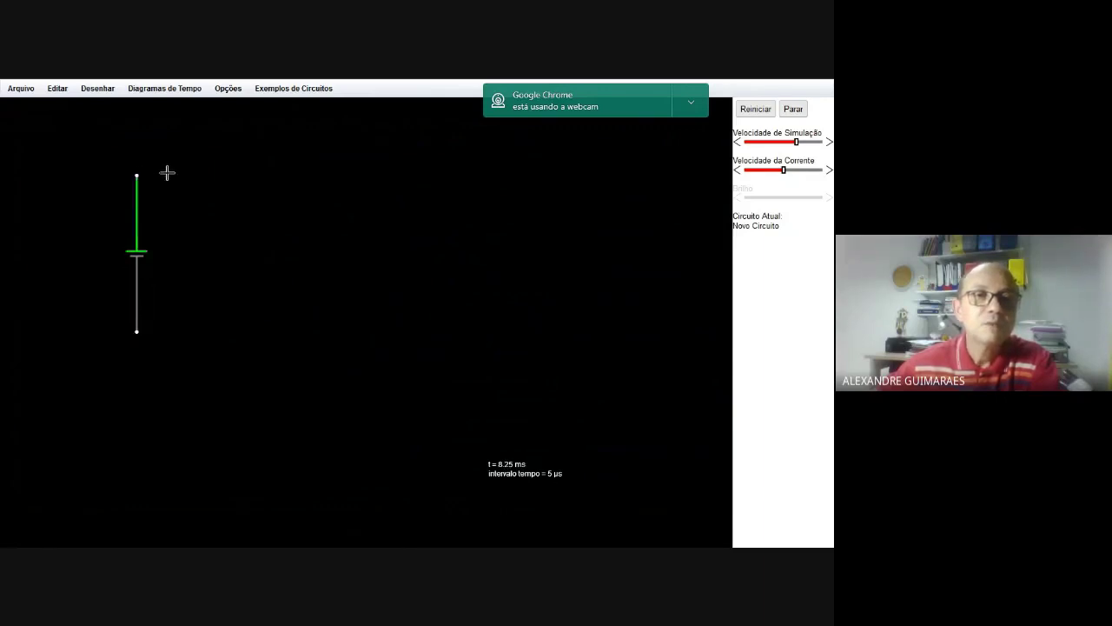
# - Draw two horizontal resistors in series from the source's upper terminal and a vertical resistor down from their junction
pyautogui.click(98, 89)
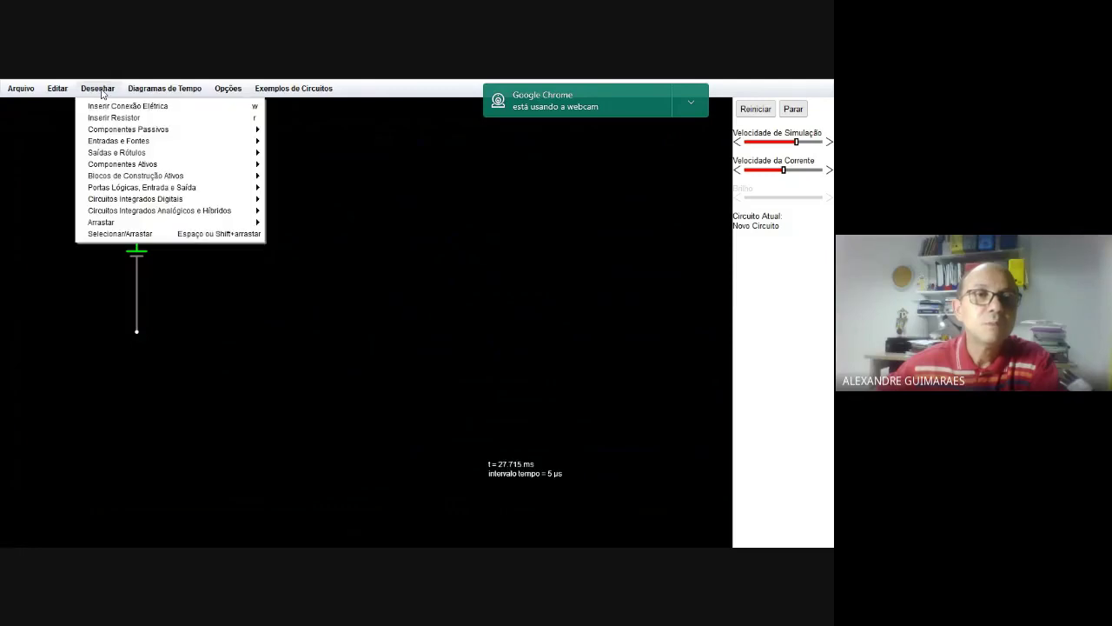
pyautogui.moveTo(251, 188)
pyautogui.press('Escape')
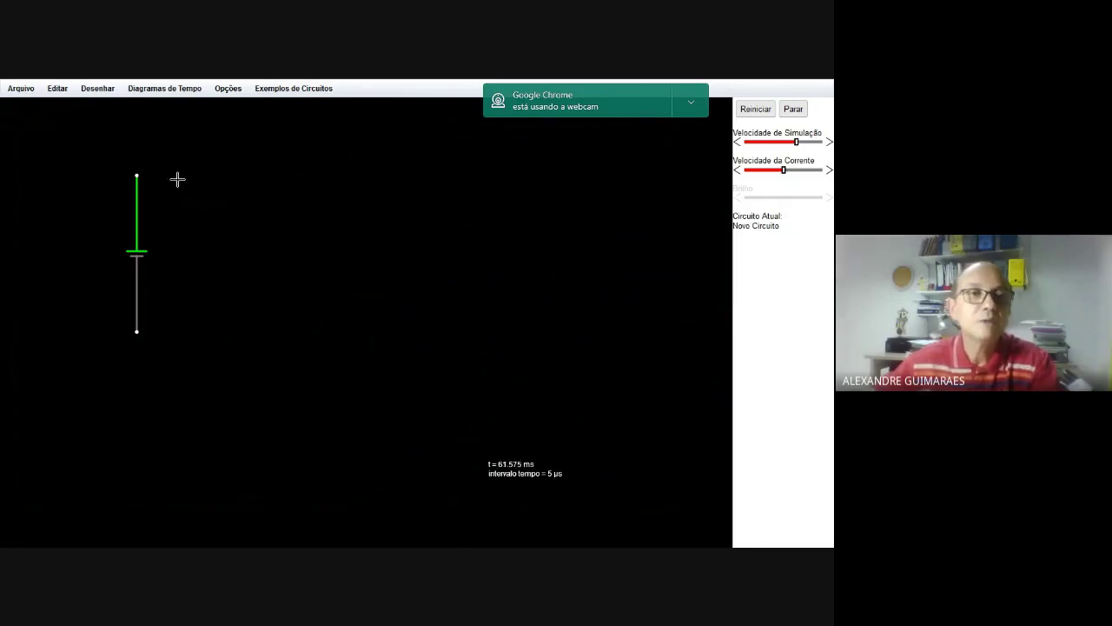
pyautogui.moveTo(137, 175); pyautogui.dragTo(440, 175)
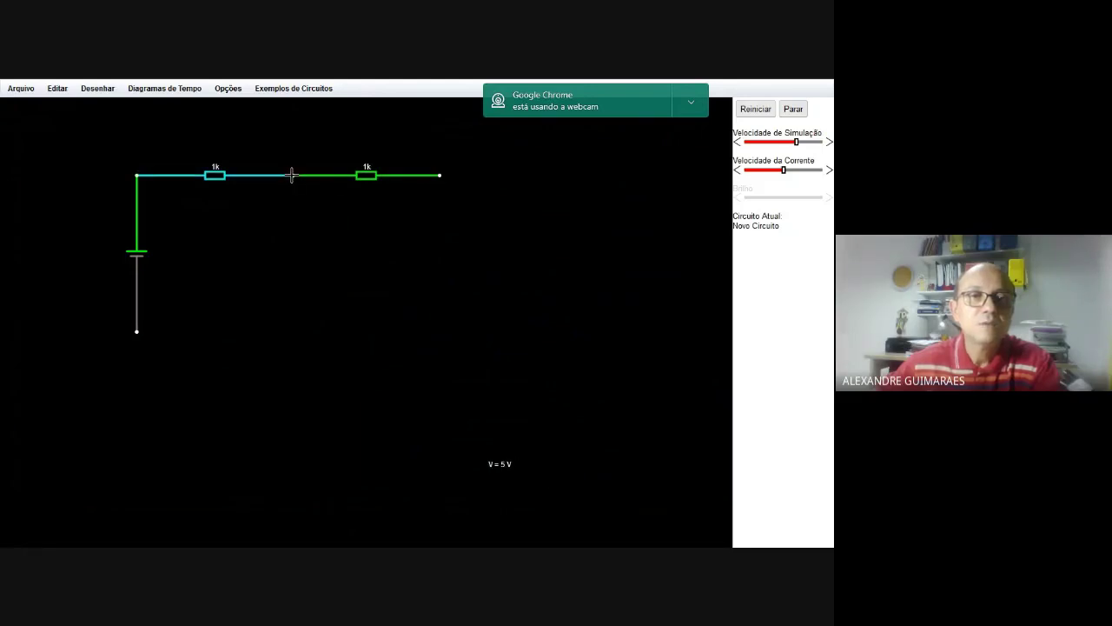
pyautogui.moveTo(293, 175); pyautogui.dragTo(290, 330)
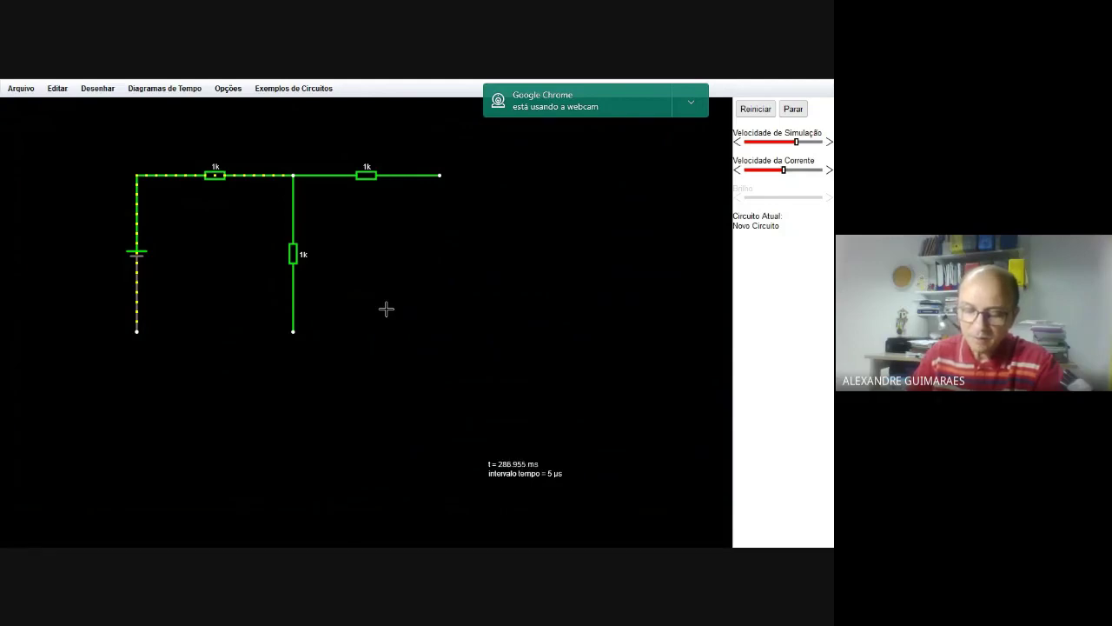
# - Place a voltage-controlled voltage source beside the vertical resistor, below the second horizontal resistor
pyautogui.click(98, 90)
pyautogui.moveTo(118, 176)
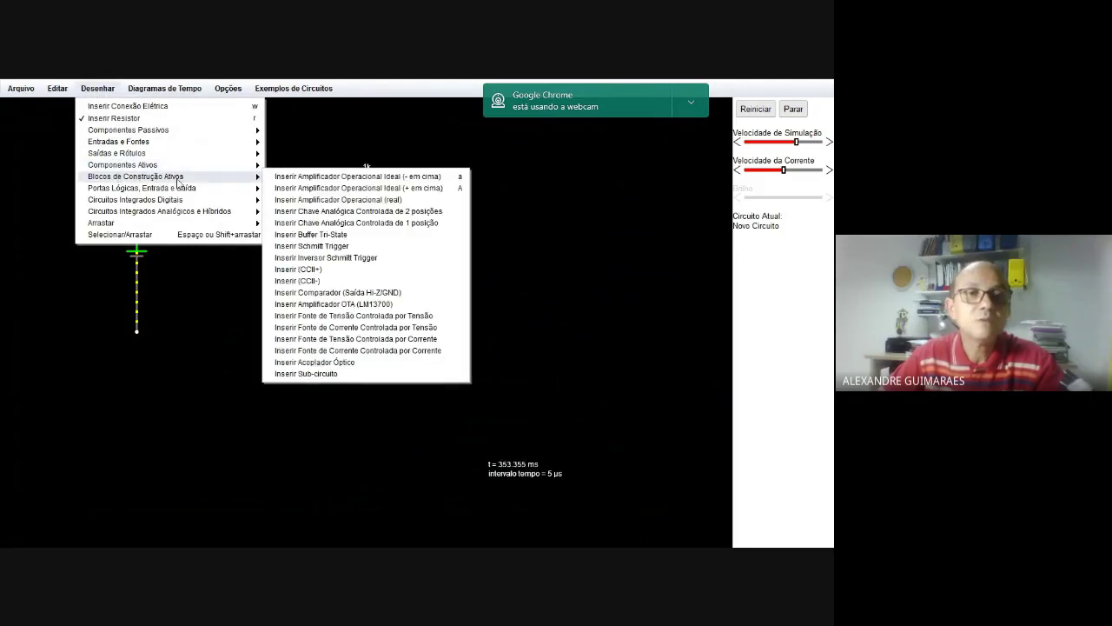
pyautogui.click(361, 320)
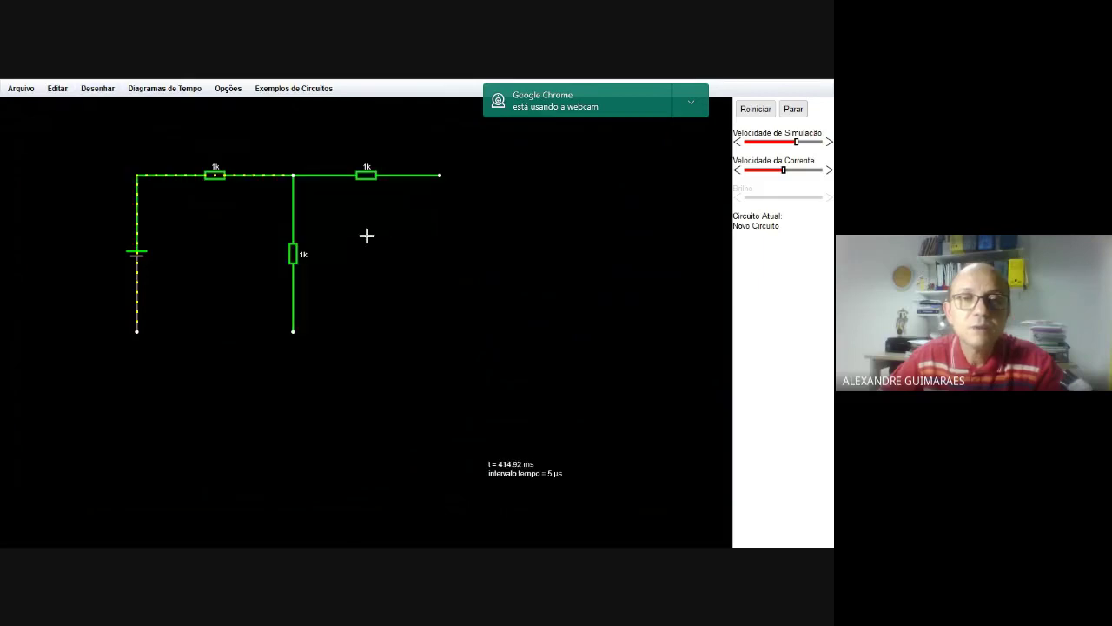
pyautogui.moveTo(384, 257)
pyautogui.mouseDown()
pyautogui.moveTo(397, 275)
pyautogui.moveTo(398, 246)
pyautogui.mouseUp()
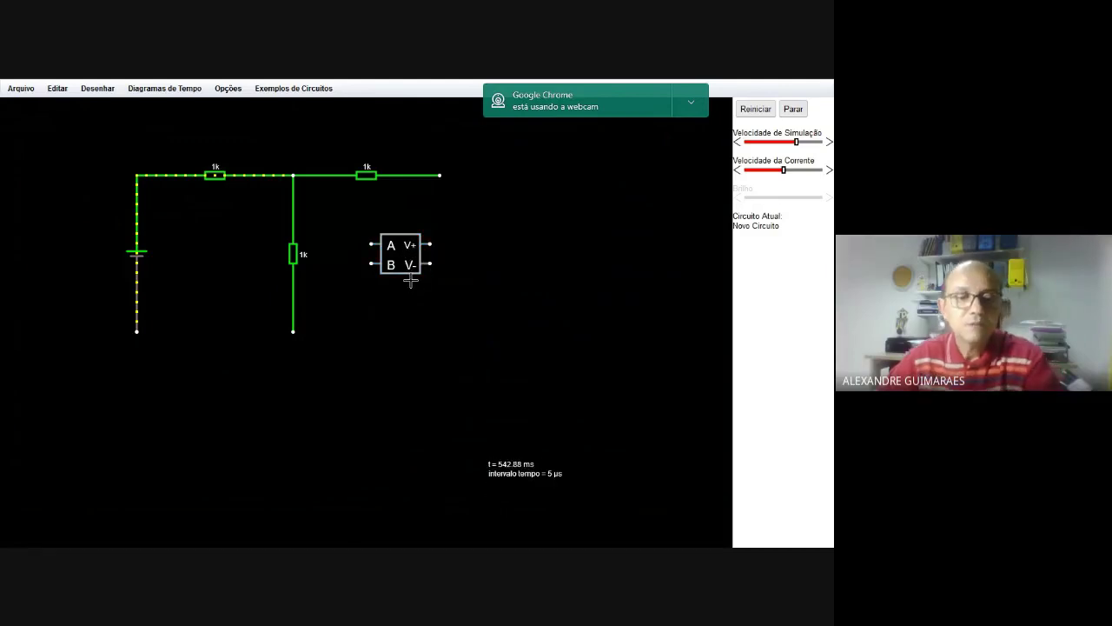
# - Check the example photo, then wire V+ to the second horizontal resistor's free end and V- through a lower rail to the source's negative terminal
pyautogui.hotkey('alt', 'Tab')
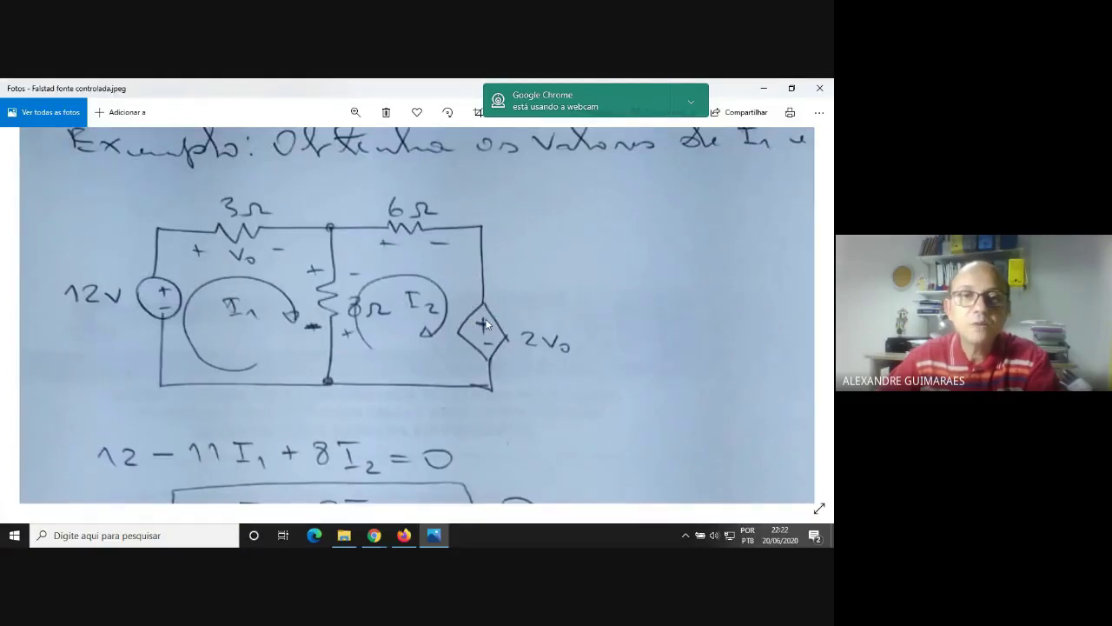
pyautogui.hotkey('alt', 'Tab')
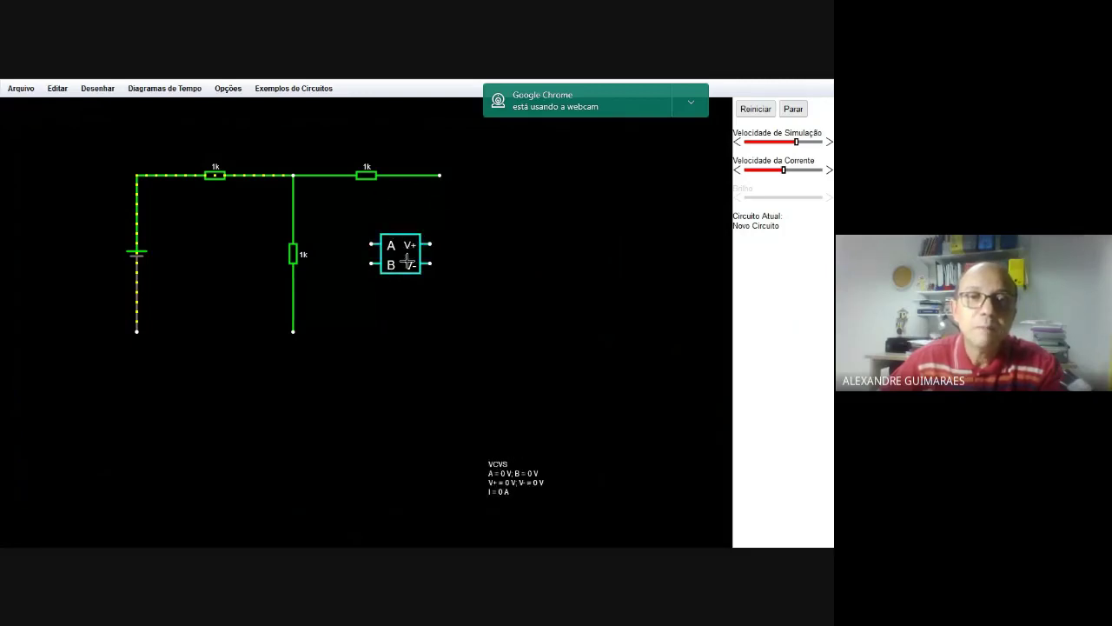
pyautogui.click(98, 89)
pyautogui.click(142, 107)
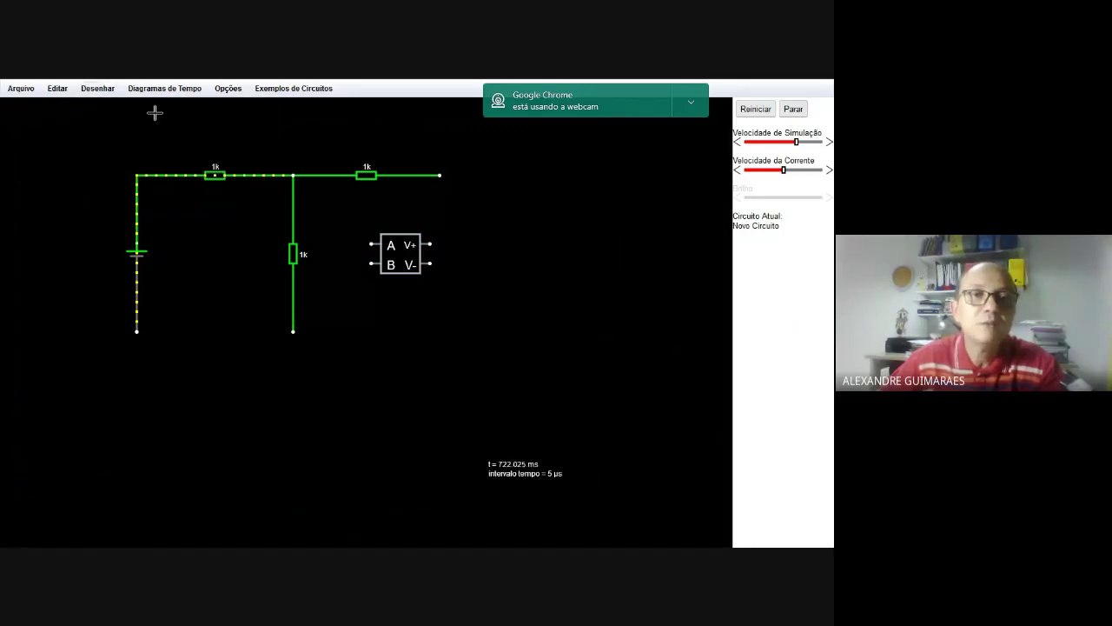
pyautogui.moveTo(440, 175); pyautogui.dragTo(429, 331)
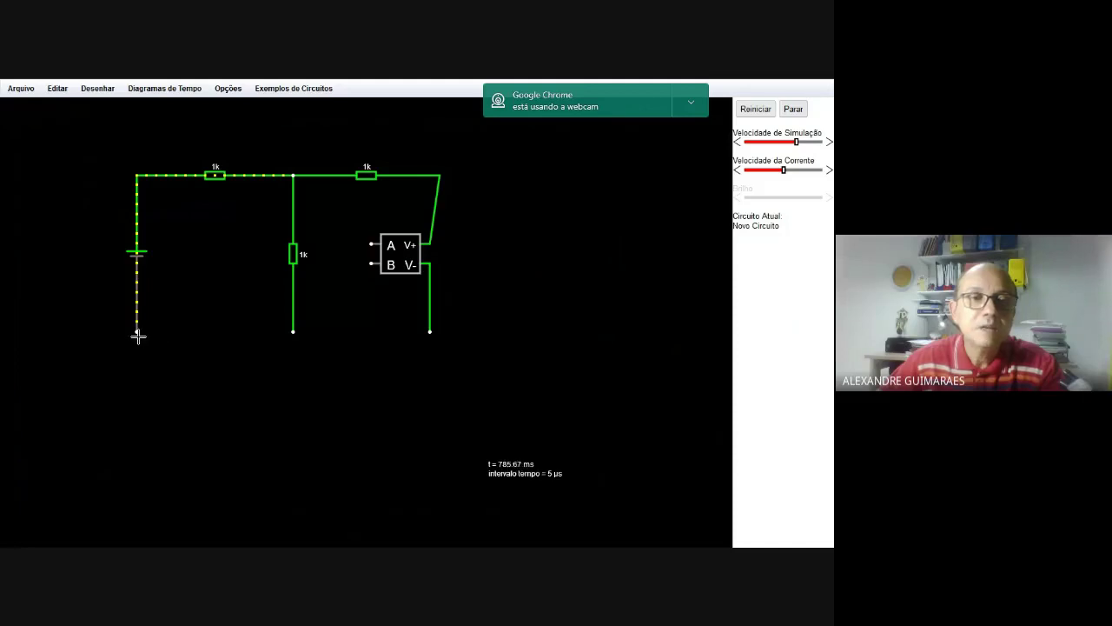
pyautogui.moveTo(136, 331); pyautogui.dragTo(429, 331)
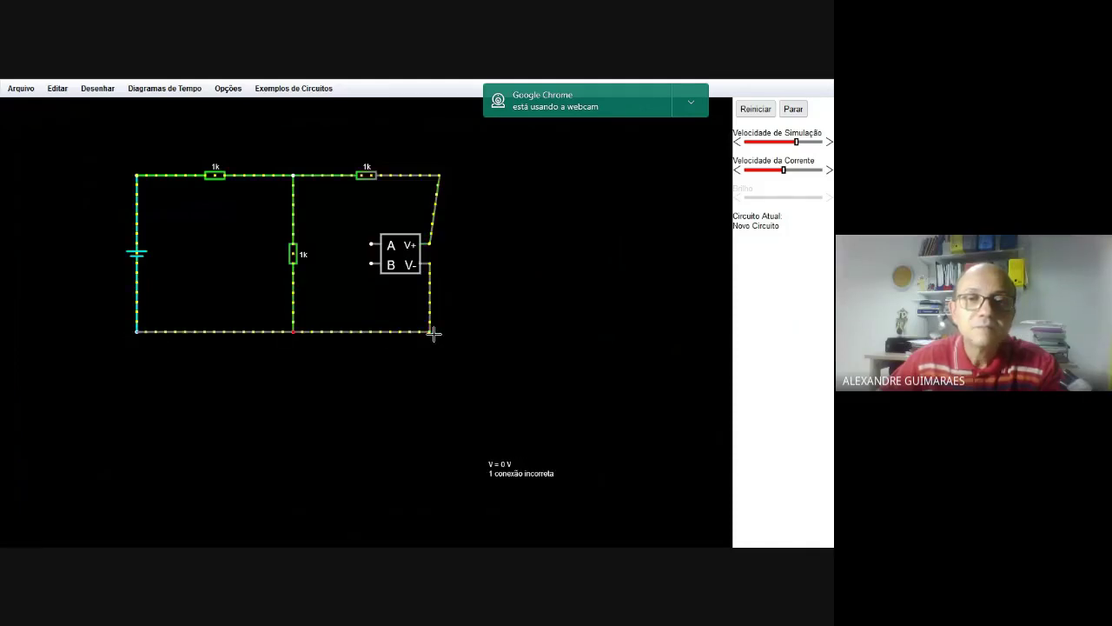
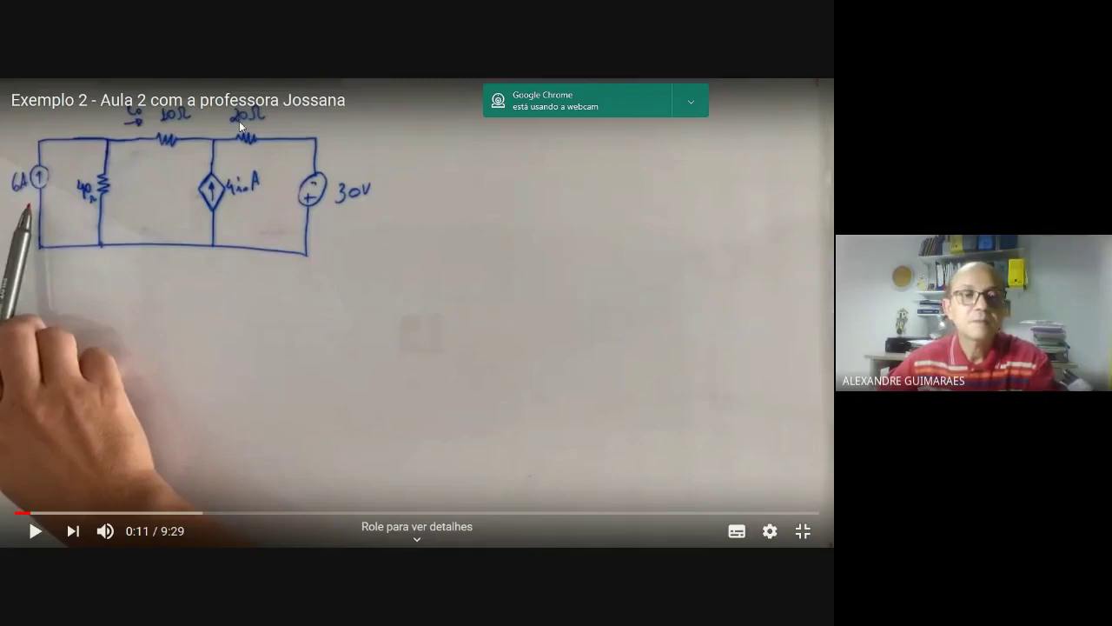
# - Leave the full-screen example video, return to the Falstad simulator tab and draw a vertical current source pointing upward
pyautogui.press('Escape')
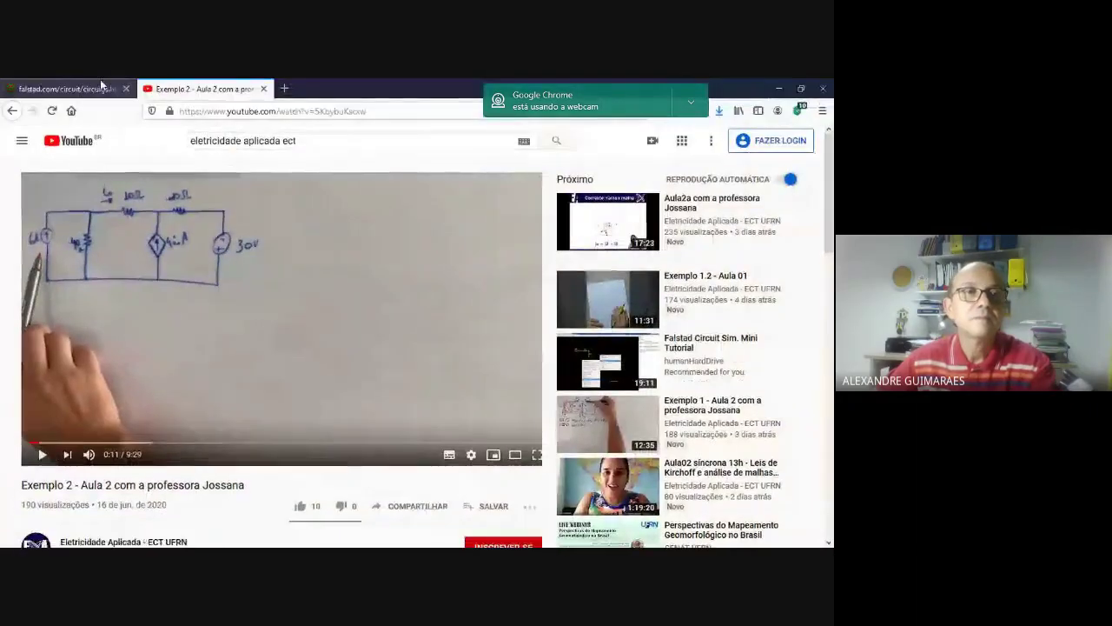
pyautogui.click(70, 89)
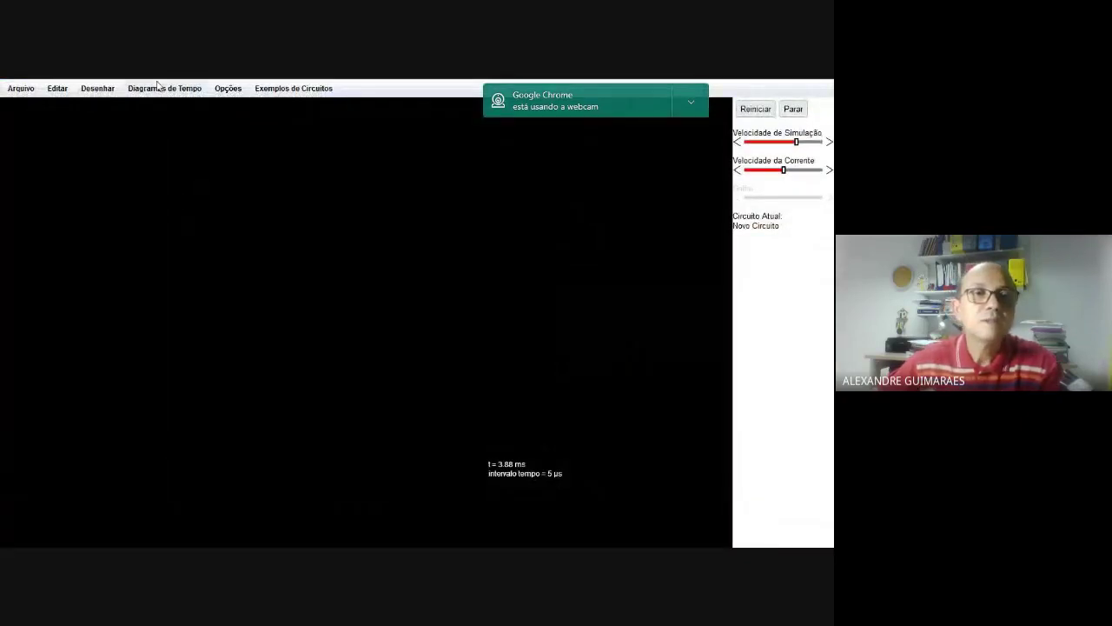
pyautogui.click(92, 90)
pyautogui.moveTo(113, 141)
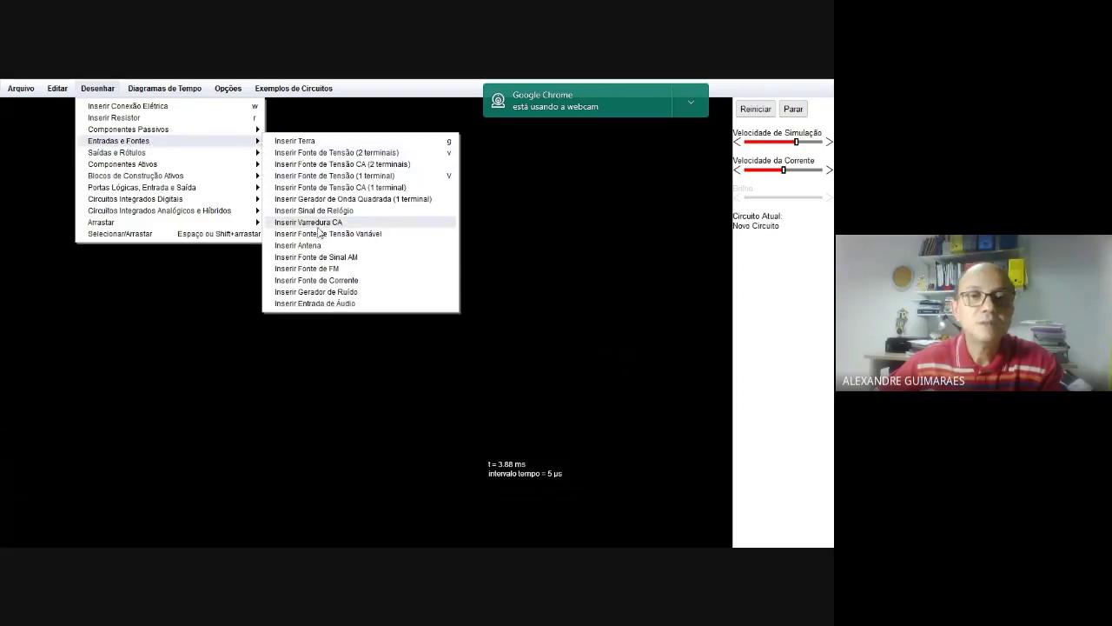
pyautogui.click(318, 281)
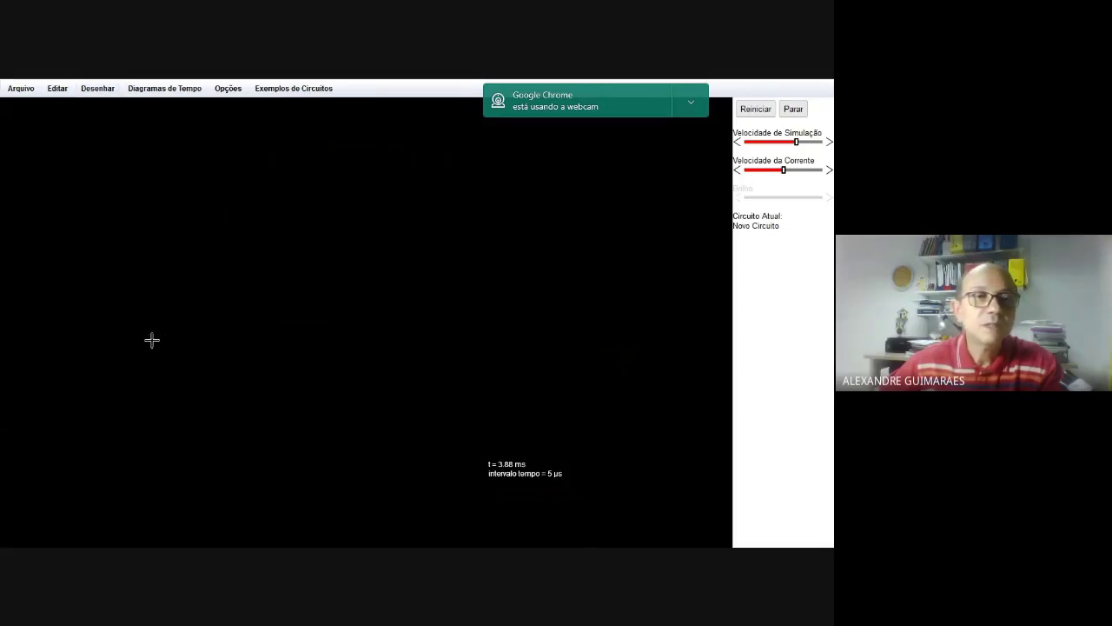
pyautogui.moveTo(140, 332); pyautogui.dragTo(135, 165)
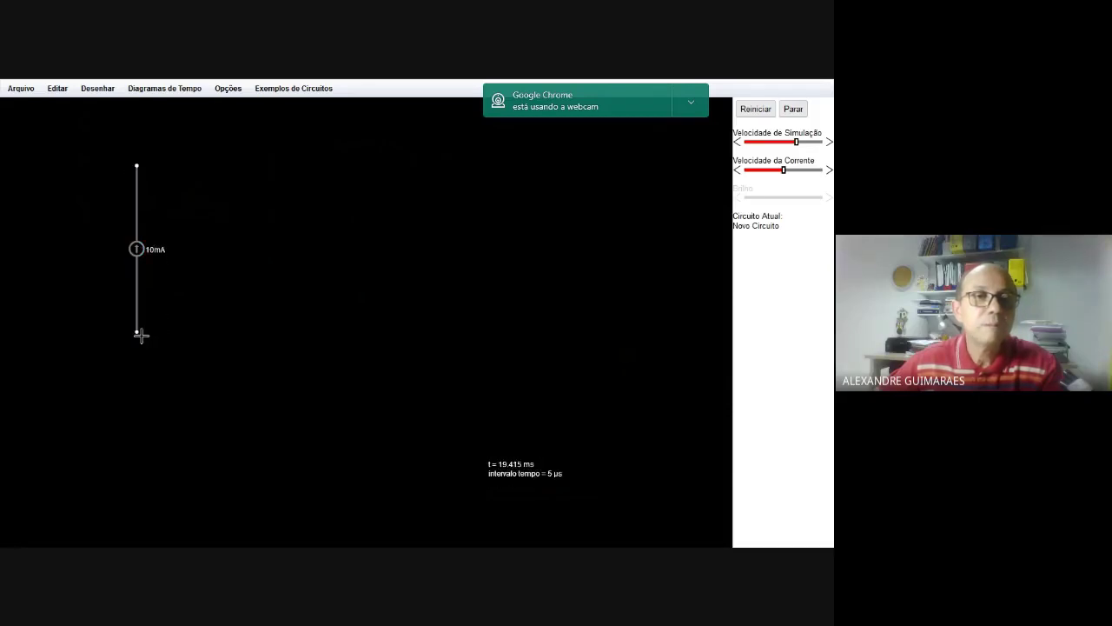
# - Draw a vertical resistor beside the current source and two horizontal resistors in series from its upper end, checking the example circuit
pyautogui.rightClick(136, 250)
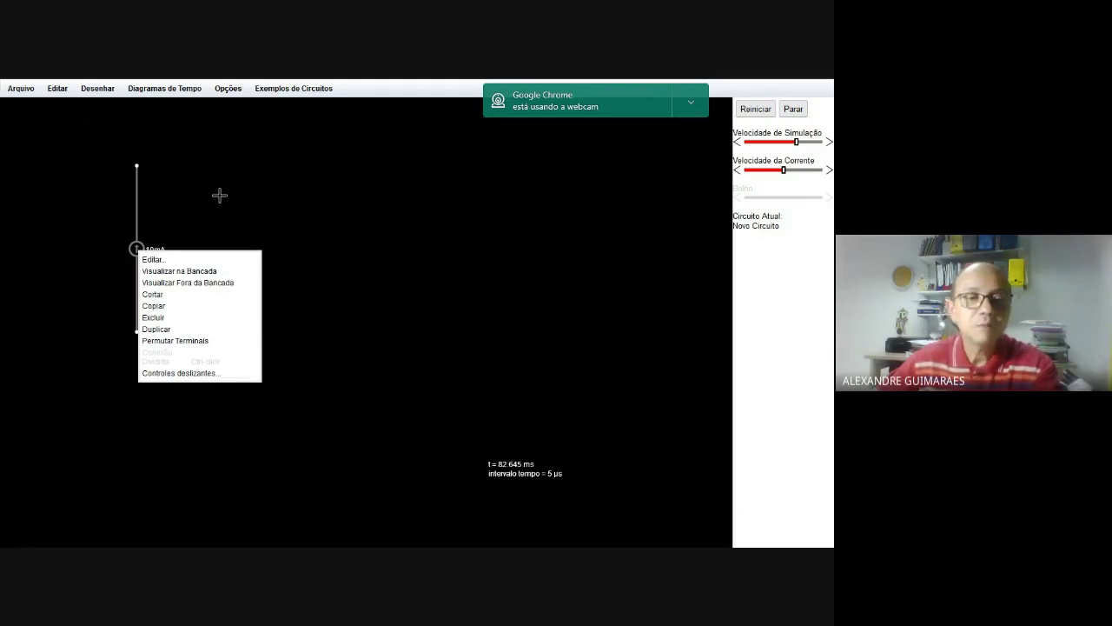
pyautogui.click(98, 89)
pyautogui.click(111, 120)
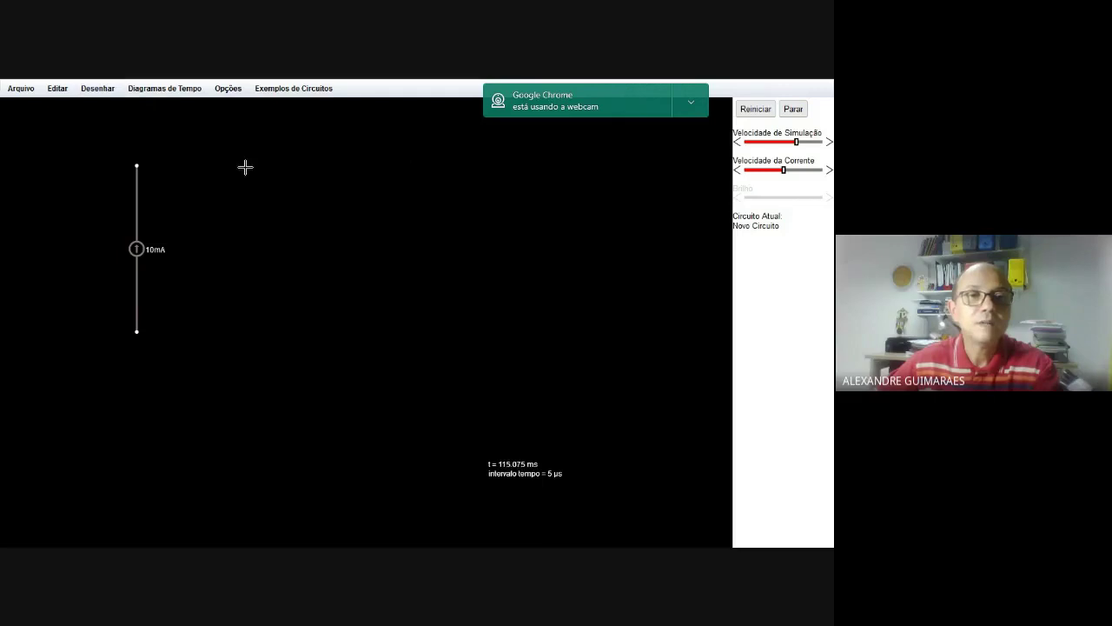
pyautogui.moveTo(263, 165)
pyautogui.mouseDown()
pyautogui.moveTo(271, 298)
pyautogui.moveTo(261, 332)
pyautogui.mouseUp()
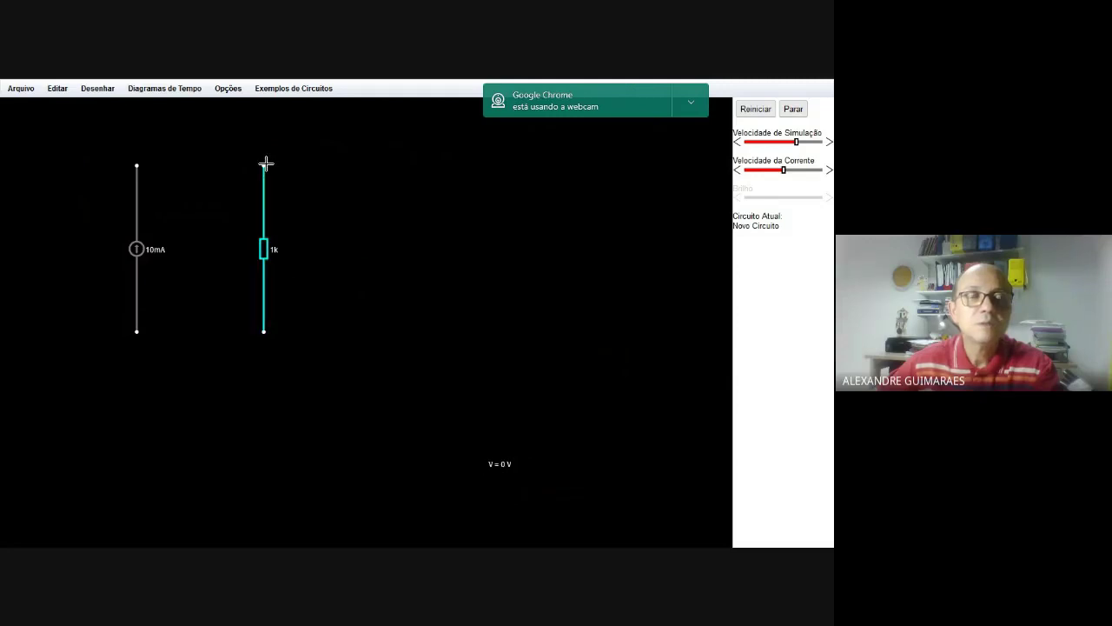
pyautogui.moveTo(266, 164); pyautogui.dragTo(395, 165)
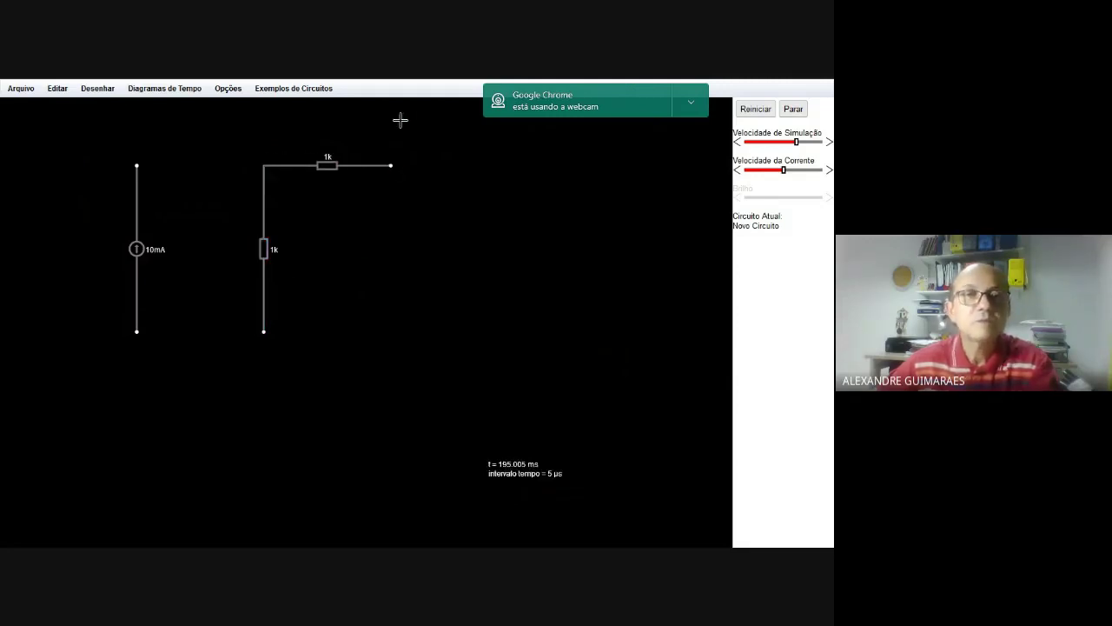
pyautogui.click(238, 90)
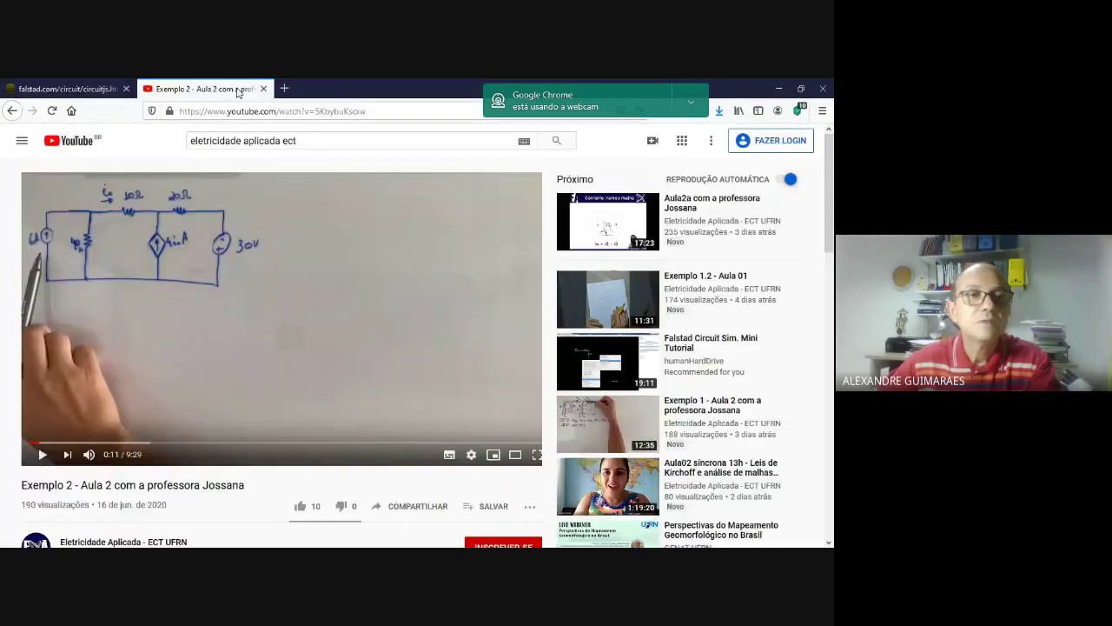
pyautogui.click(100, 91)
pyautogui.moveTo(390, 166); pyautogui.dragTo(517, 164)
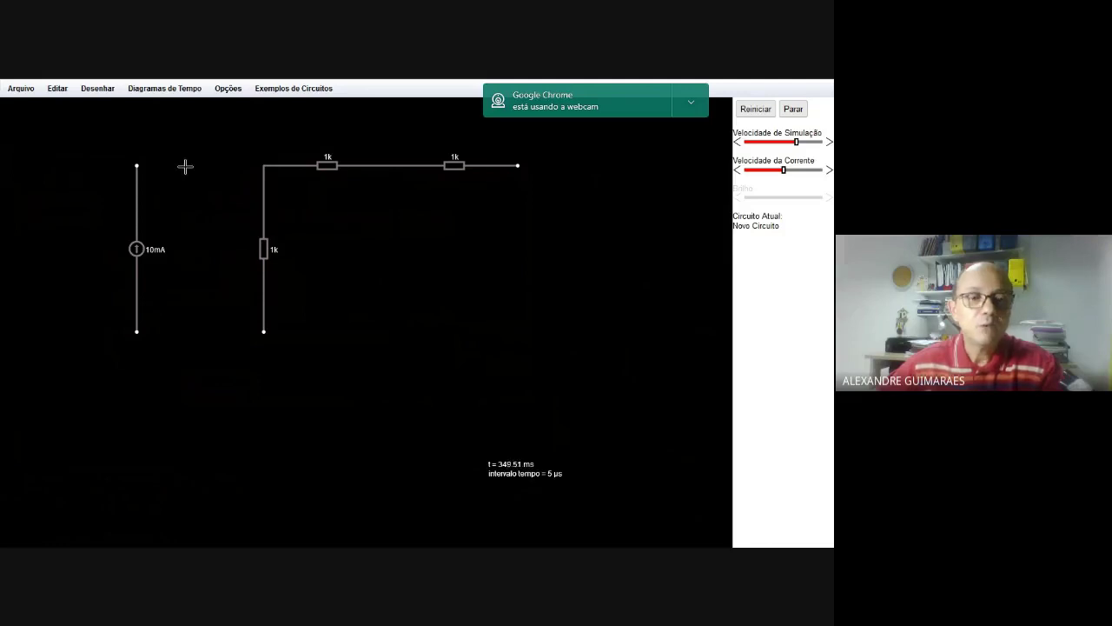
# - Wire the current source's upper and lower terminals to the matching ends of the vertical resistor
pyautogui.moveTo(137, 165); pyautogui.dragTo(256, 164)
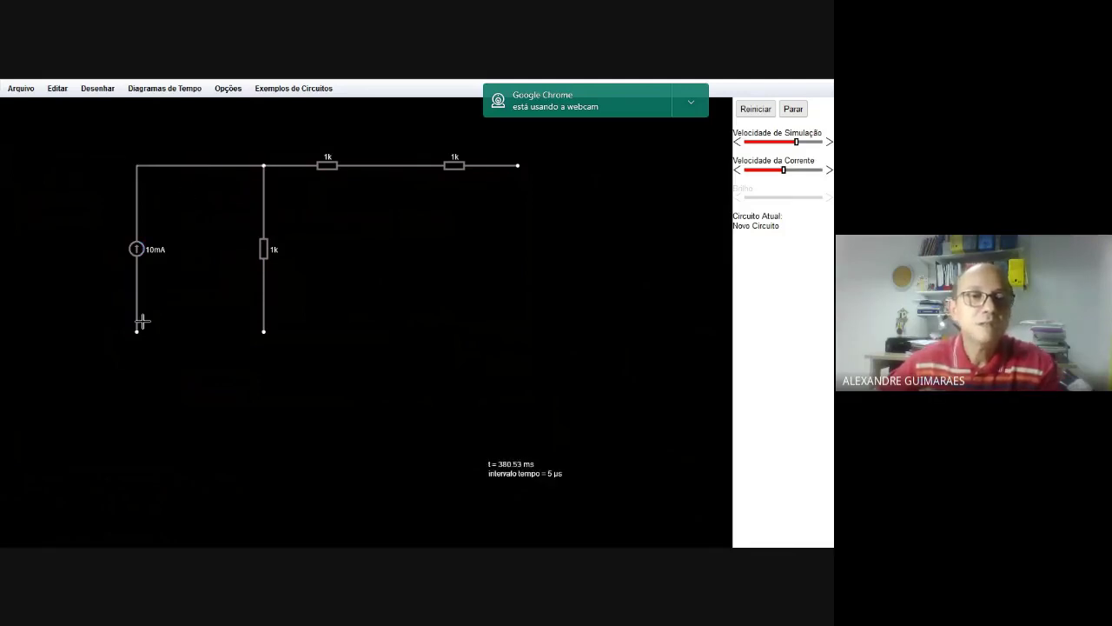
pyautogui.moveTo(138, 331); pyautogui.dragTo(264, 331)
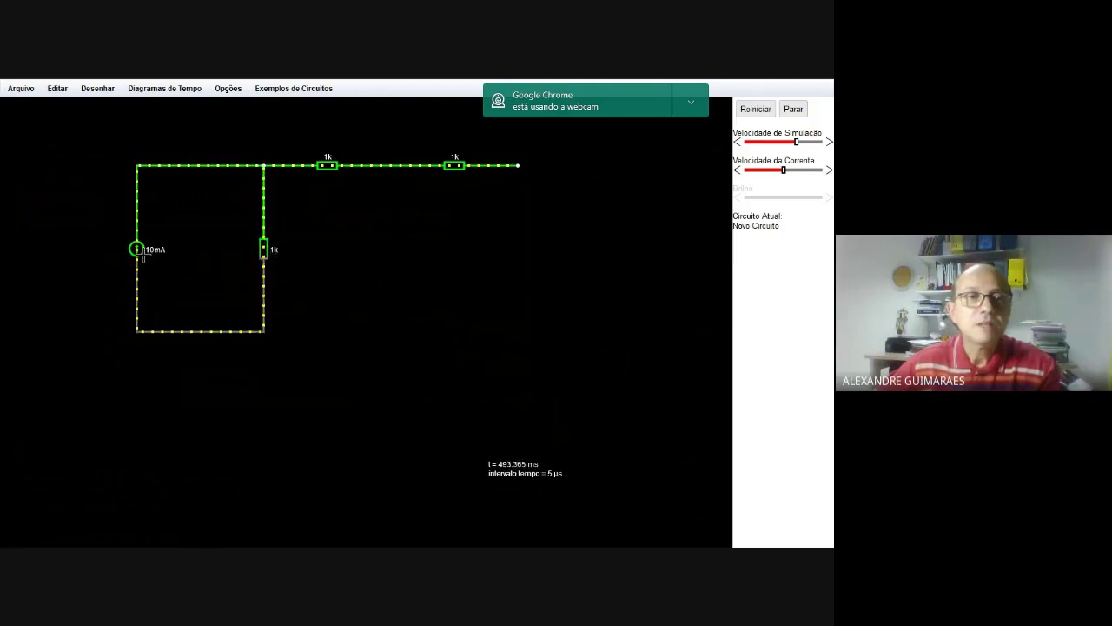
pyautogui.moveTo(136, 249)
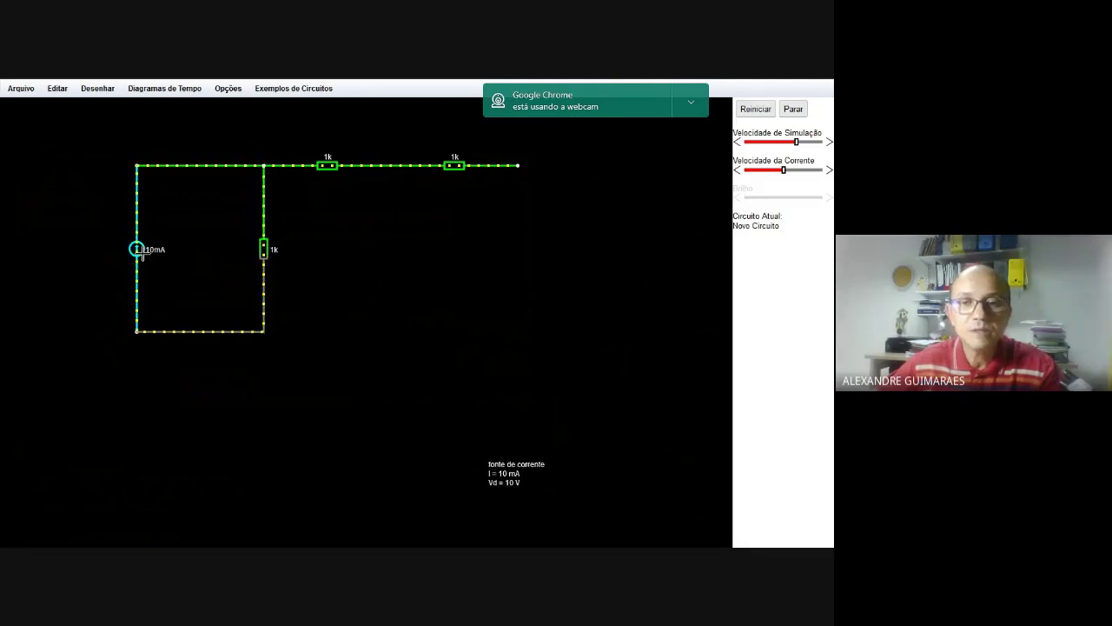
pyautogui.moveTo(264, 254)
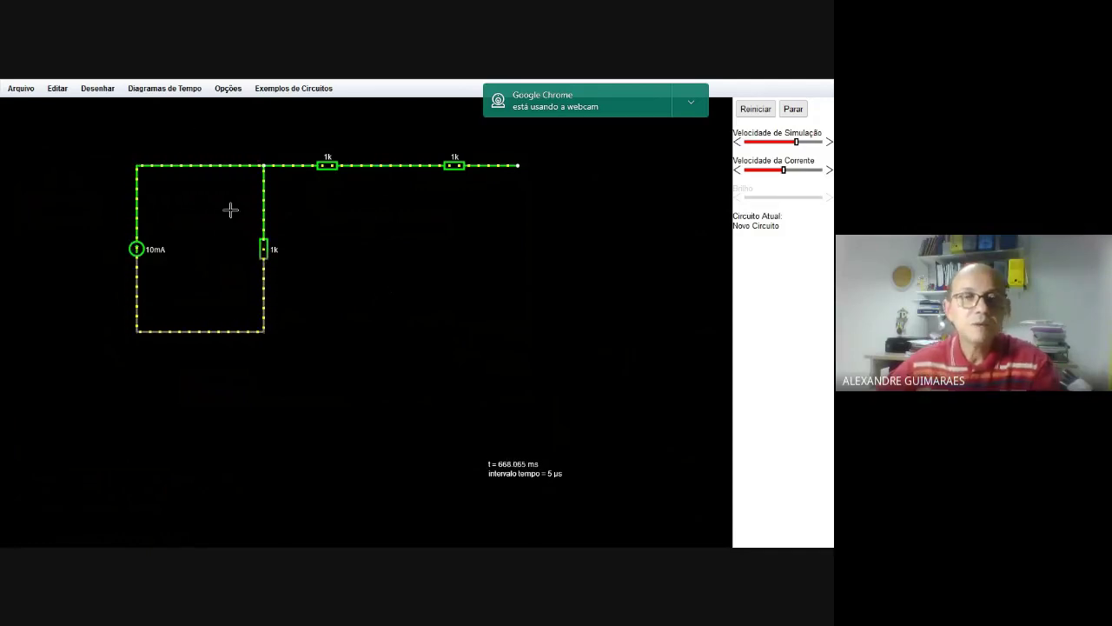
# - Check the example circuit, then place a current-controlled current source below the horizontal resistors, beside the vertical resistor
pyautogui.click(203, 89)
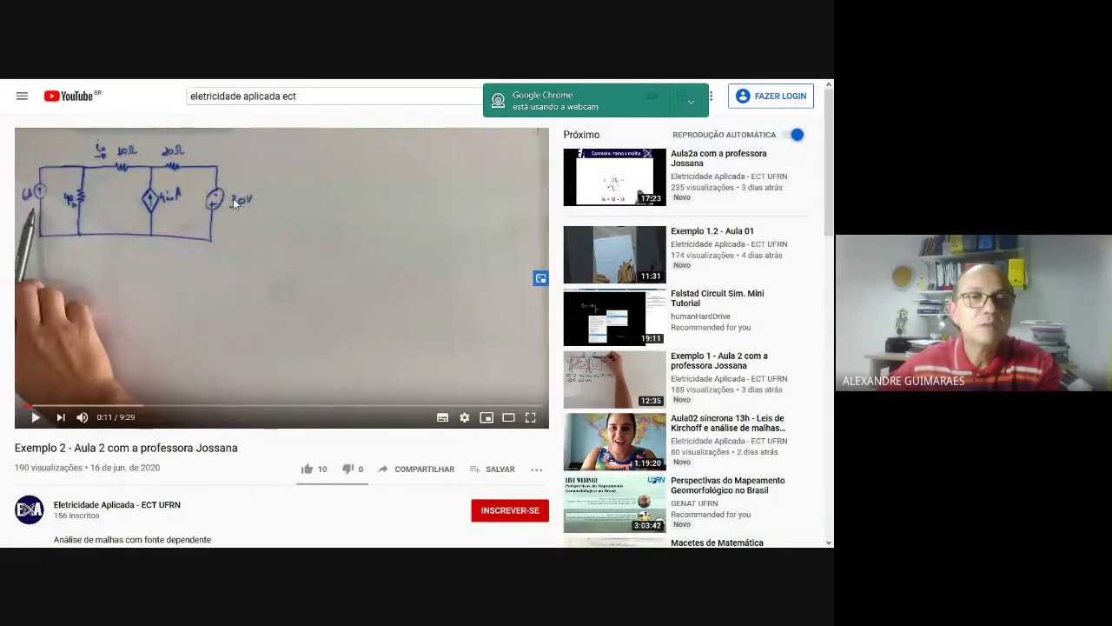
pyautogui.moveTo(217, 83)
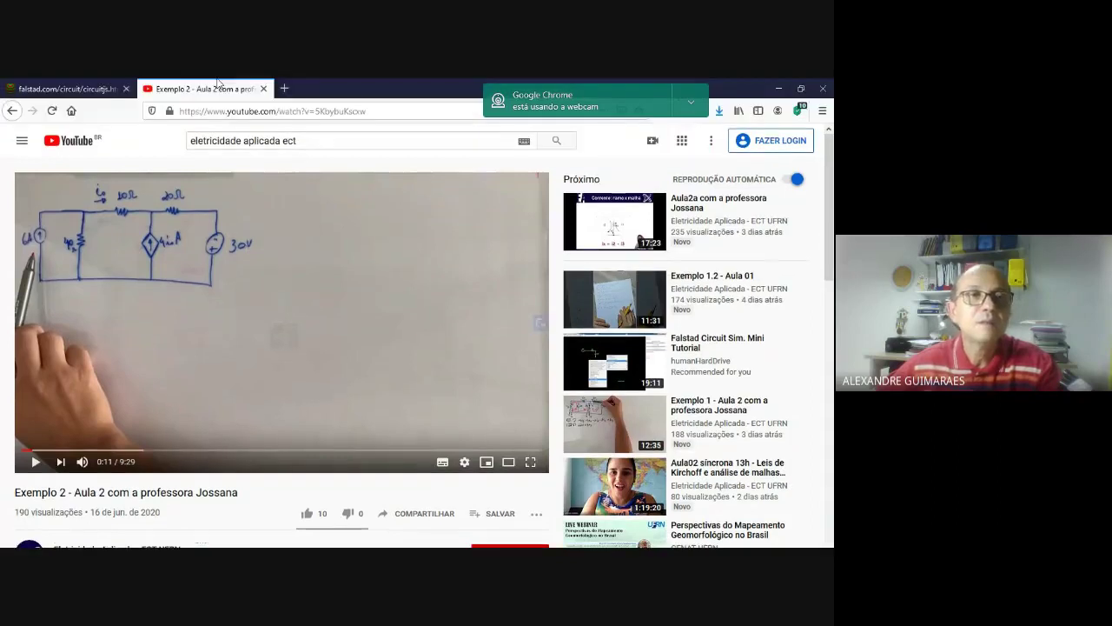
pyautogui.click(90, 88)
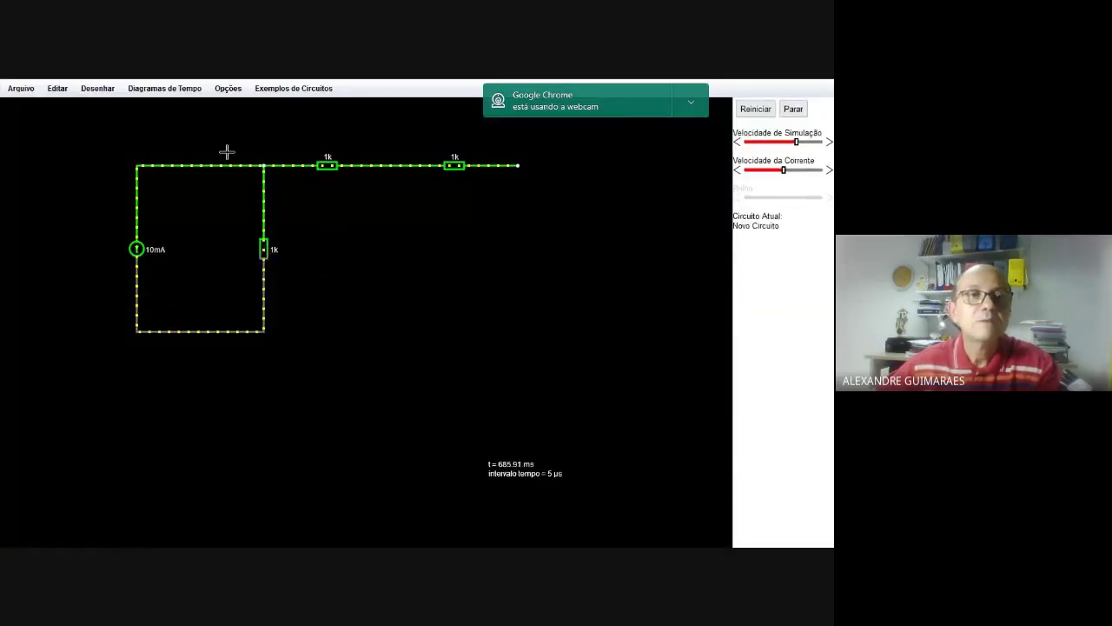
pyautogui.click(100, 88)
pyautogui.moveTo(122, 180)
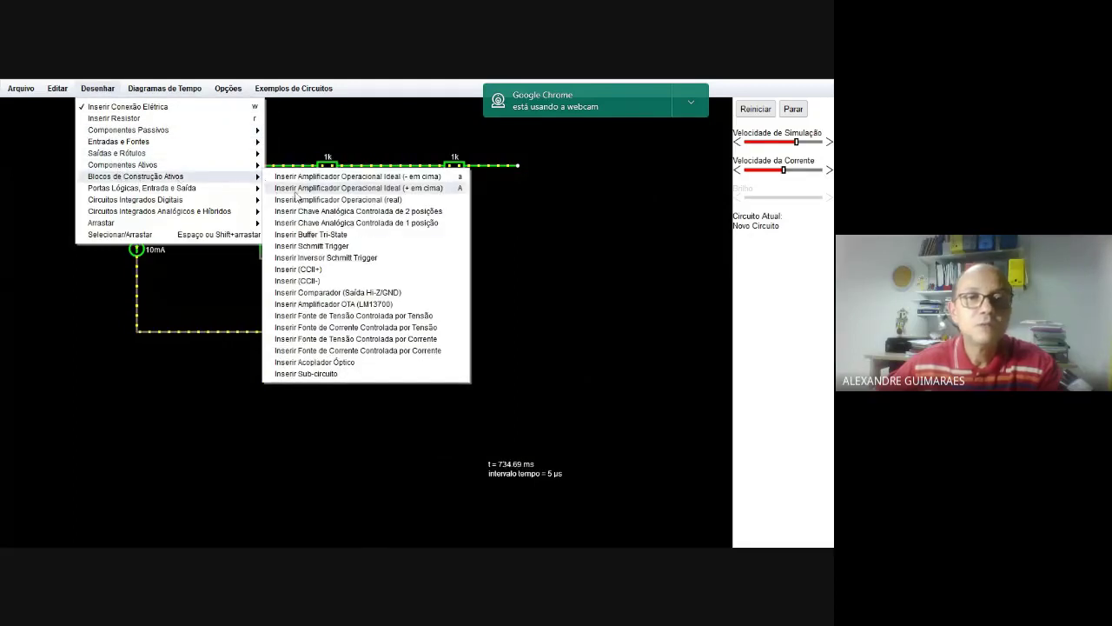
pyautogui.click(336, 354)
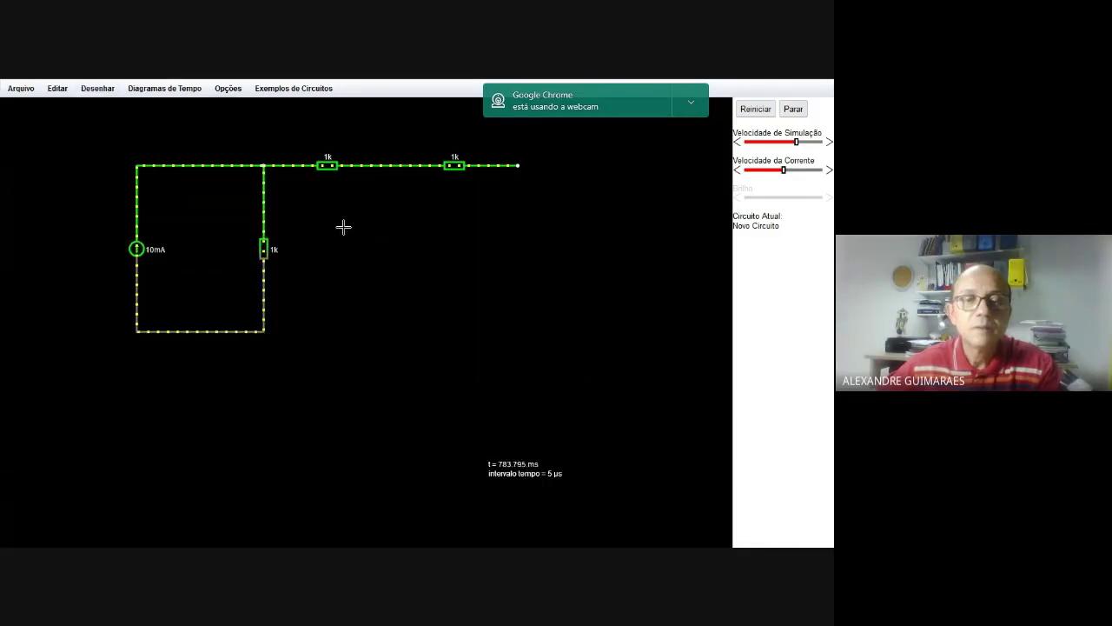
pyautogui.click(348, 261)
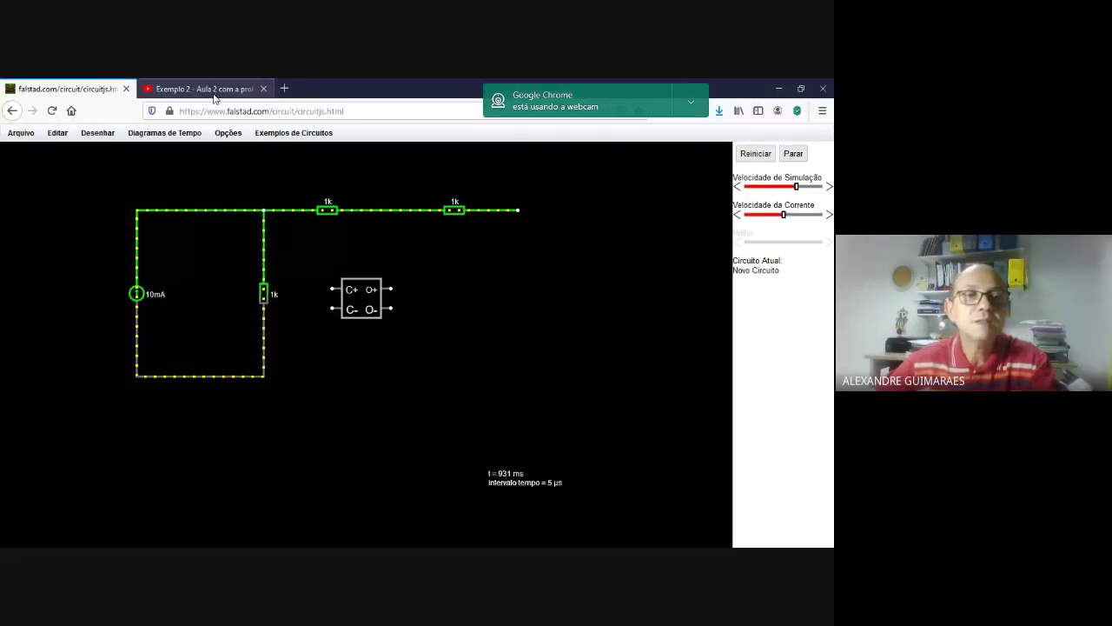
# - Recheck the example circuit, then wire the controlled source's O+ terminal up to the junction of the two horizontal resistors
pyautogui.click(212, 90)
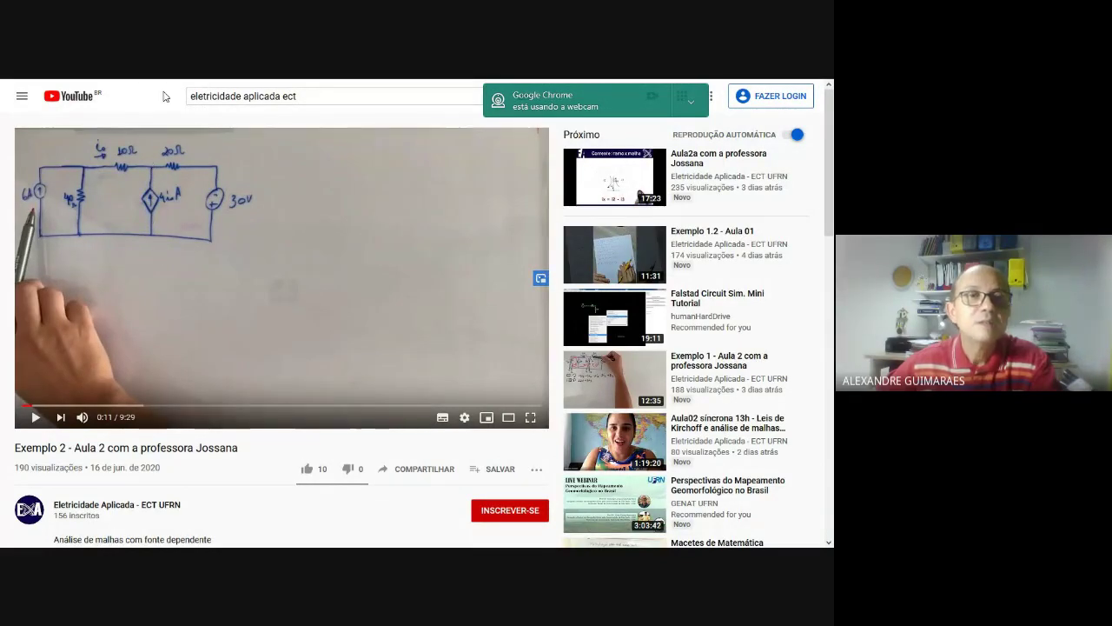
pyautogui.moveTo(178, 84)
pyautogui.click(106, 90)
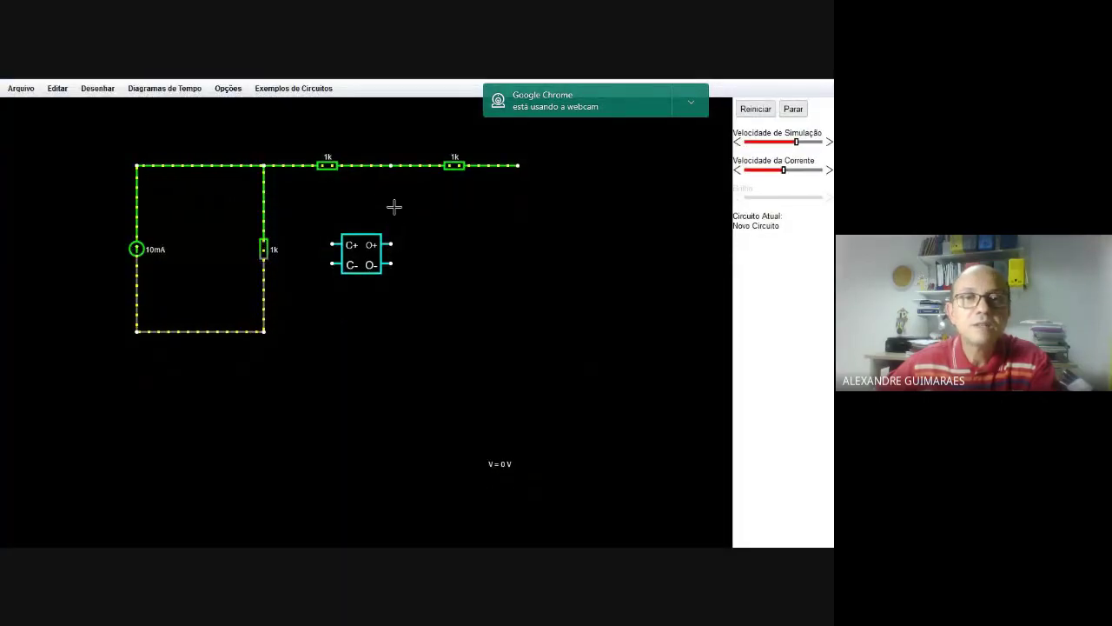
pyautogui.click(98, 89)
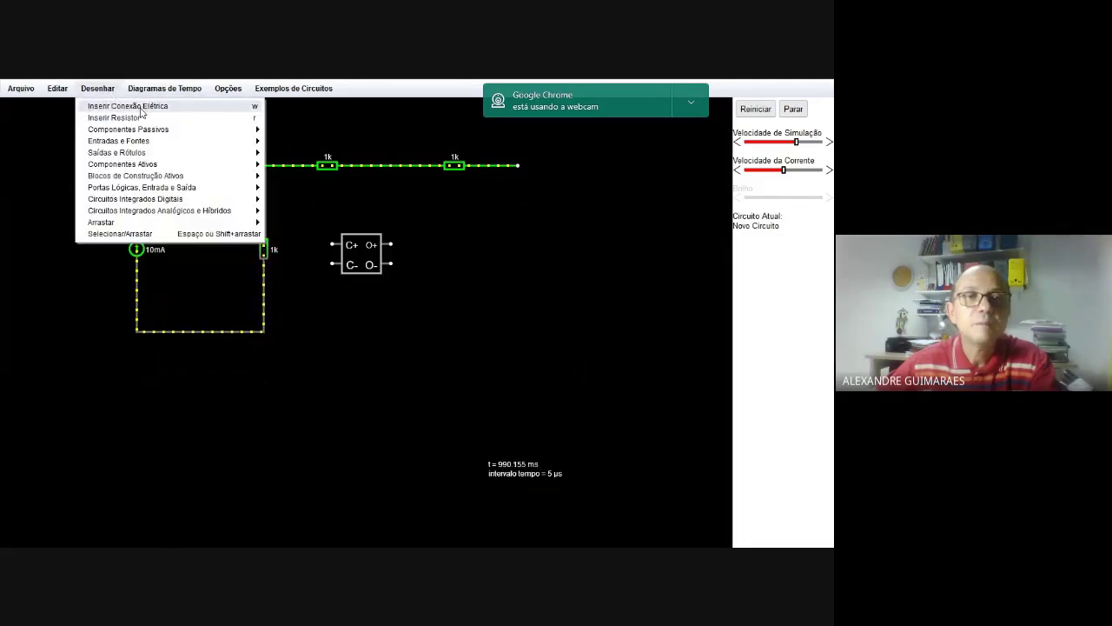
pyautogui.click(128, 105)
pyautogui.moveTo(391, 245)
pyautogui.mouseDown()
pyautogui.moveTo(390, 208)
pyautogui.moveTo(409, 169)
pyautogui.moveTo(449, 166)
pyautogui.moveTo(377, 169)
pyautogui.moveTo(390, 166)
pyautogui.mouseUp()
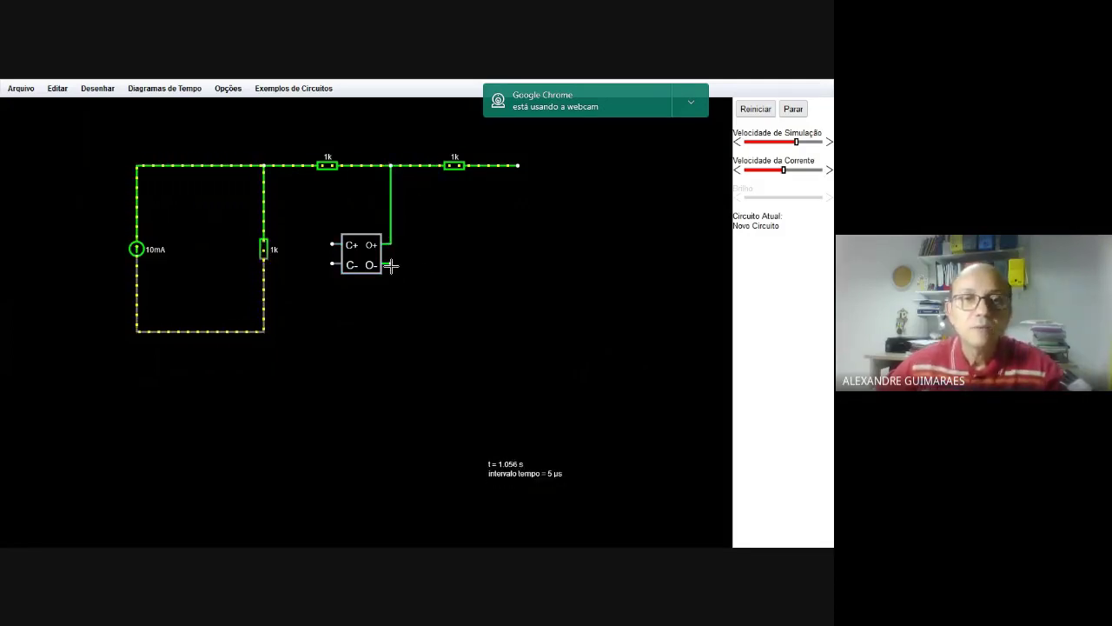
# - Extend a wire down from the controlled source's O- terminal and join it to the vertical resistor's lower end
pyautogui.moveTo(391, 264); pyautogui.dragTo(390, 322)
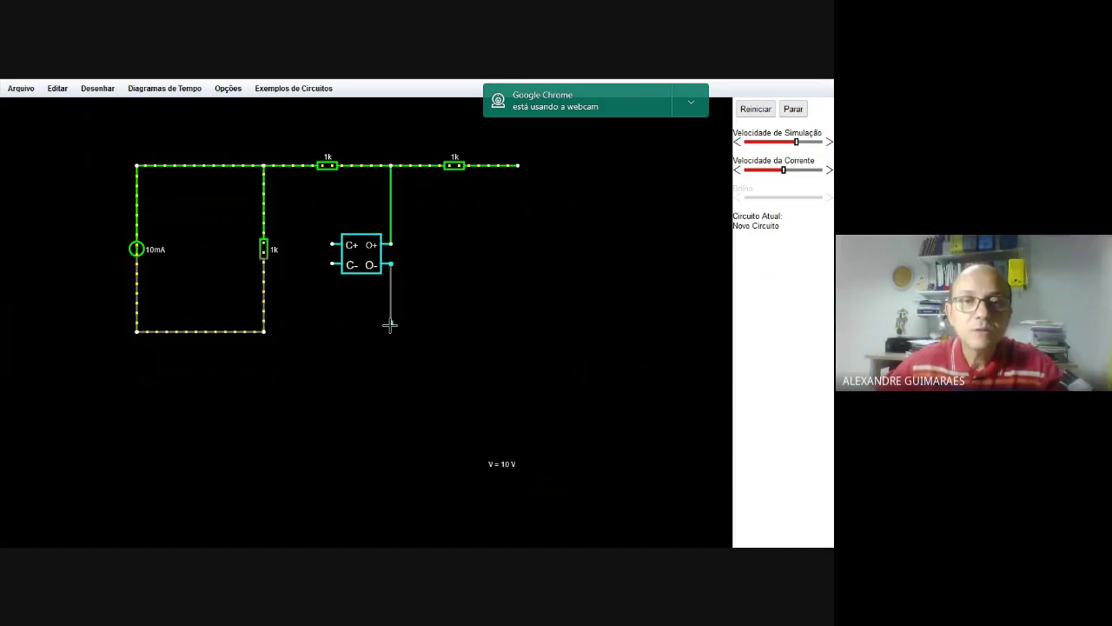
pyautogui.moveTo(390, 322); pyautogui.dragTo(390, 331)
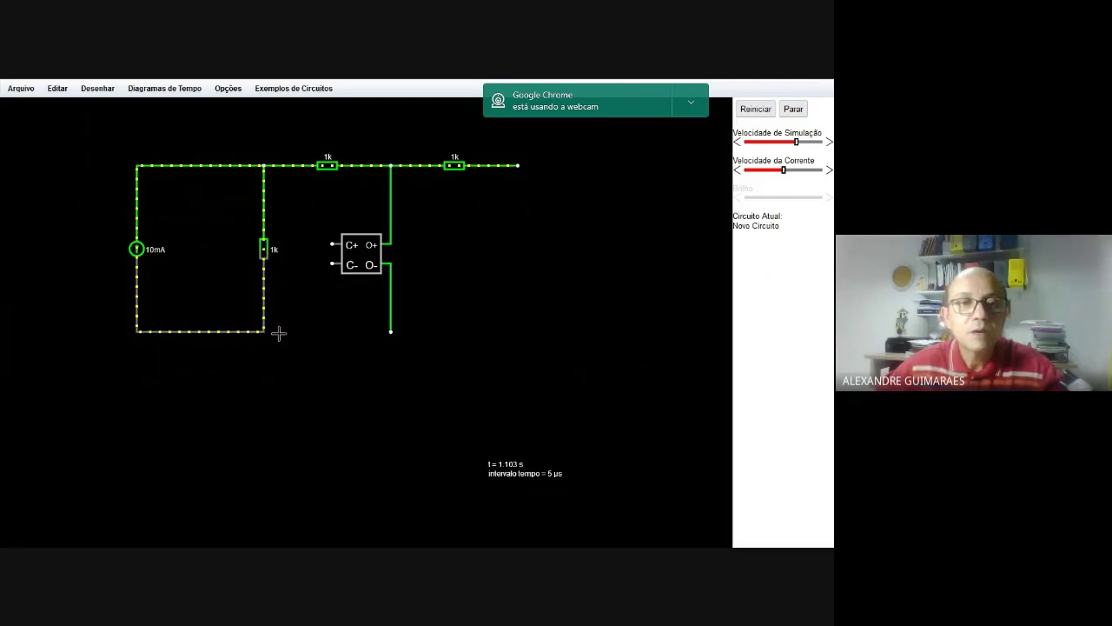
pyautogui.moveTo(265, 332); pyautogui.dragTo(391, 342)
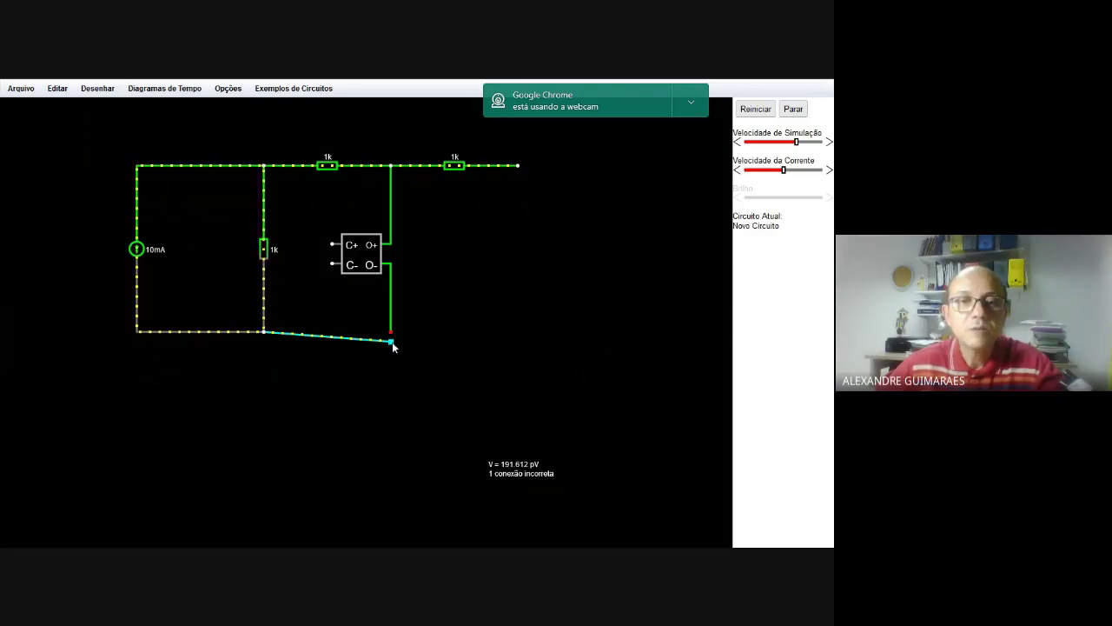
pyautogui.moveTo(391, 343); pyautogui.dragTo(392, 337)
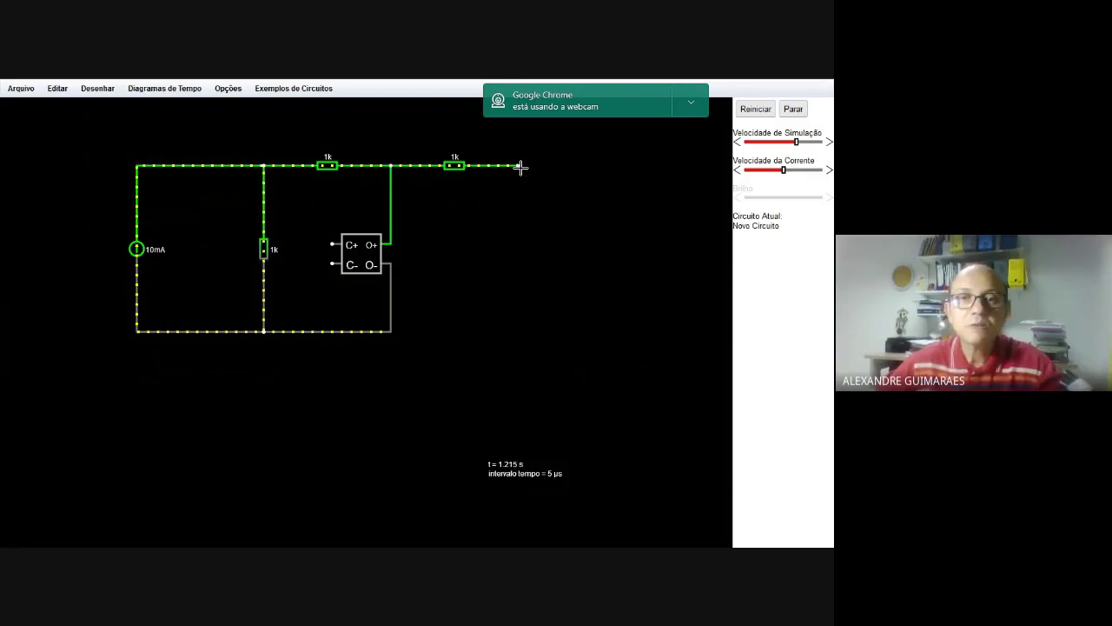
# - Draw a vertical DC voltage source down from the second horizontal resistor's free end and wire it to the lower rail
pyautogui.moveTo(518, 164); pyautogui.dragTo(519, 327)
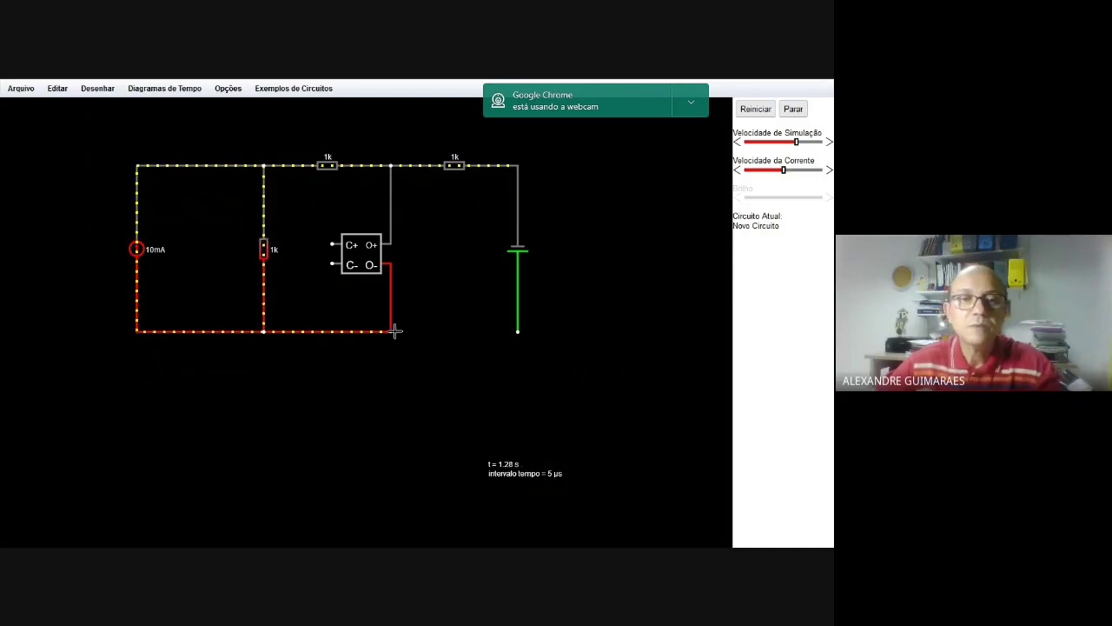
pyautogui.moveTo(391, 331); pyautogui.dragTo(518, 331)
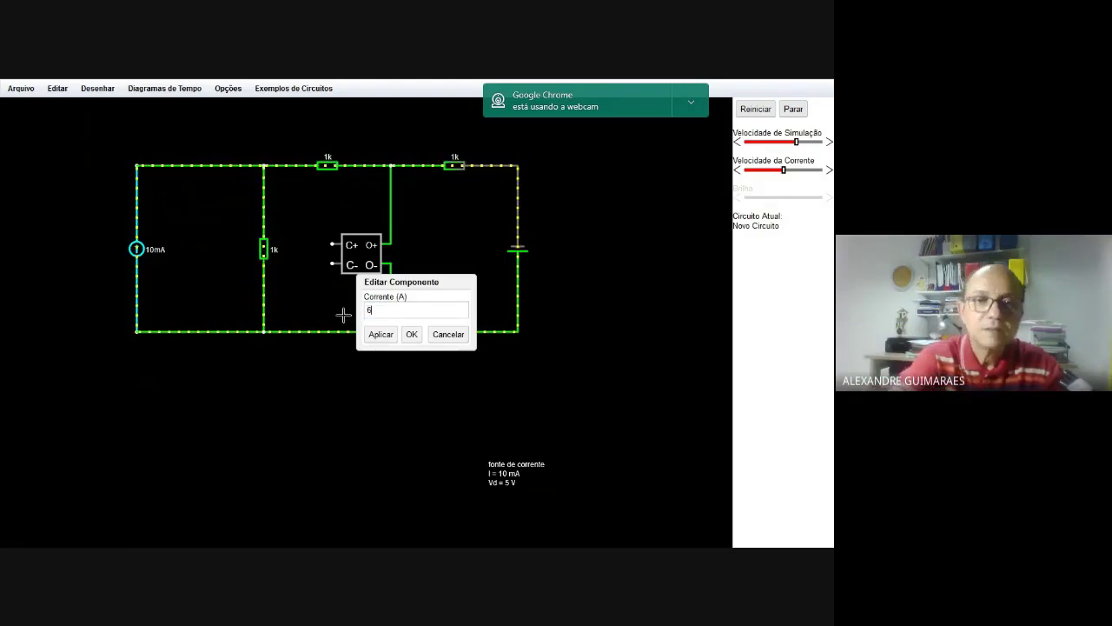
# - Set the independent current source to 6 A and the vertical resistor to 40 ohms
pyautogui.click(412, 334)
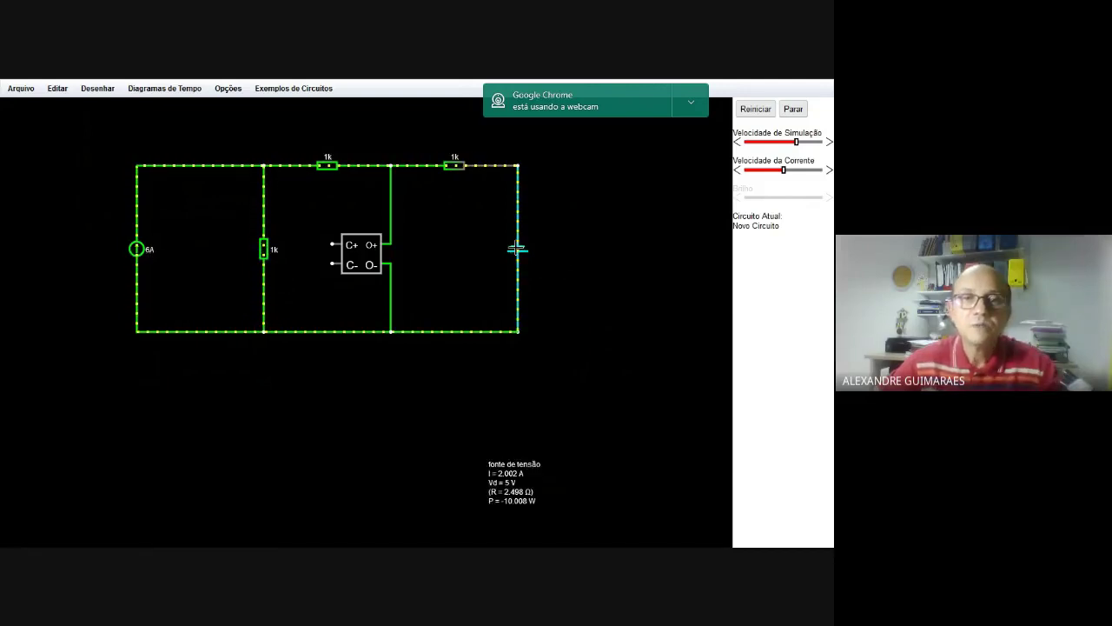
pyautogui.doubleClick(264, 250)
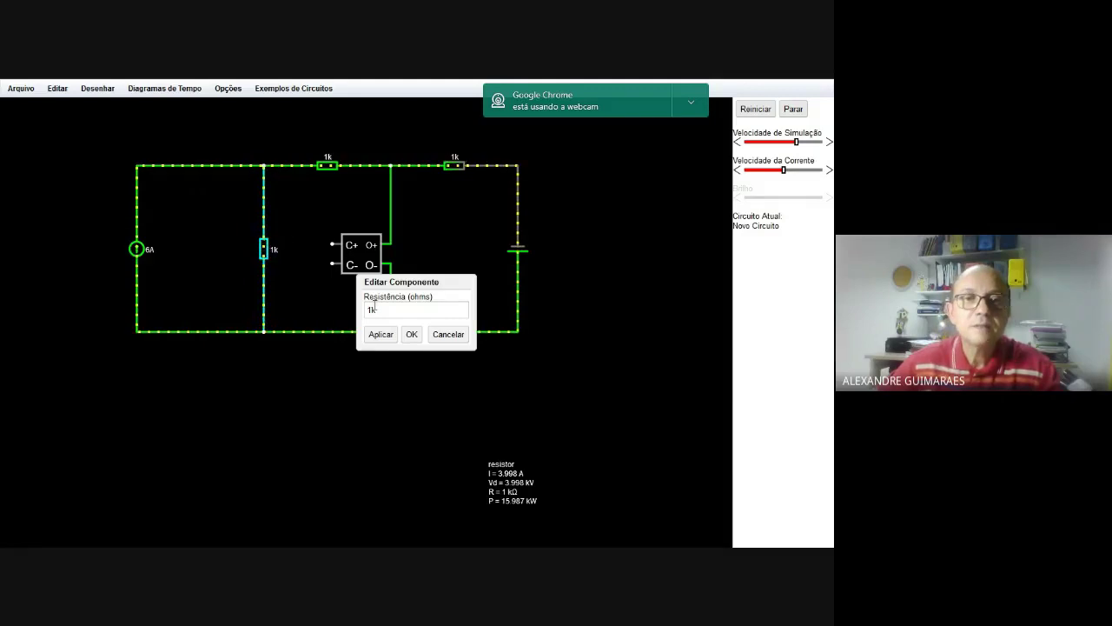
pyautogui.write('4')
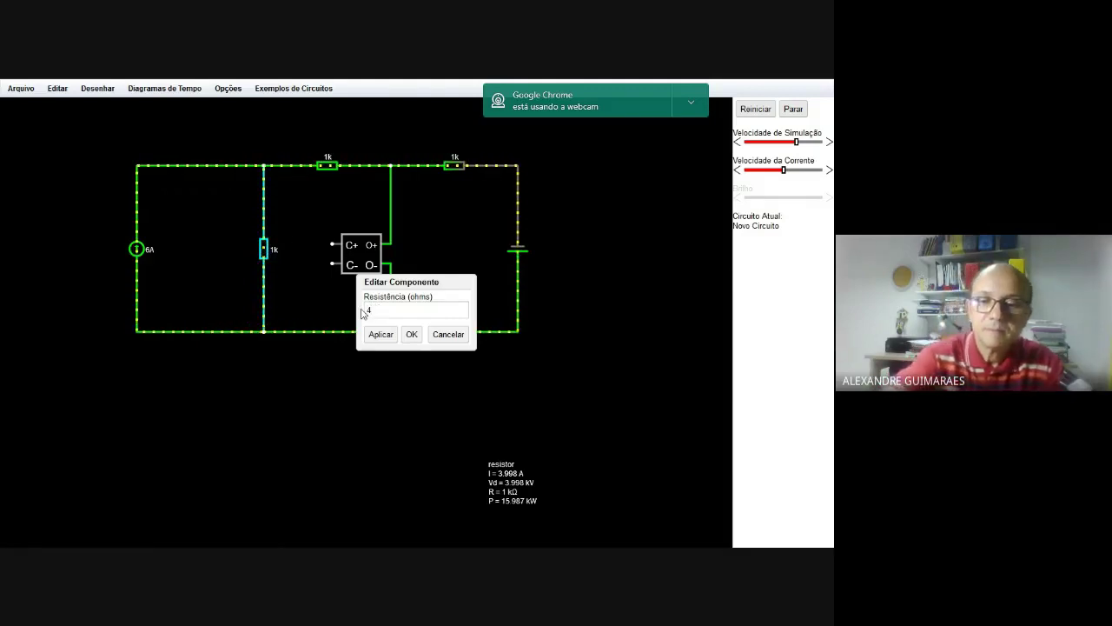
pyautogui.write('0')
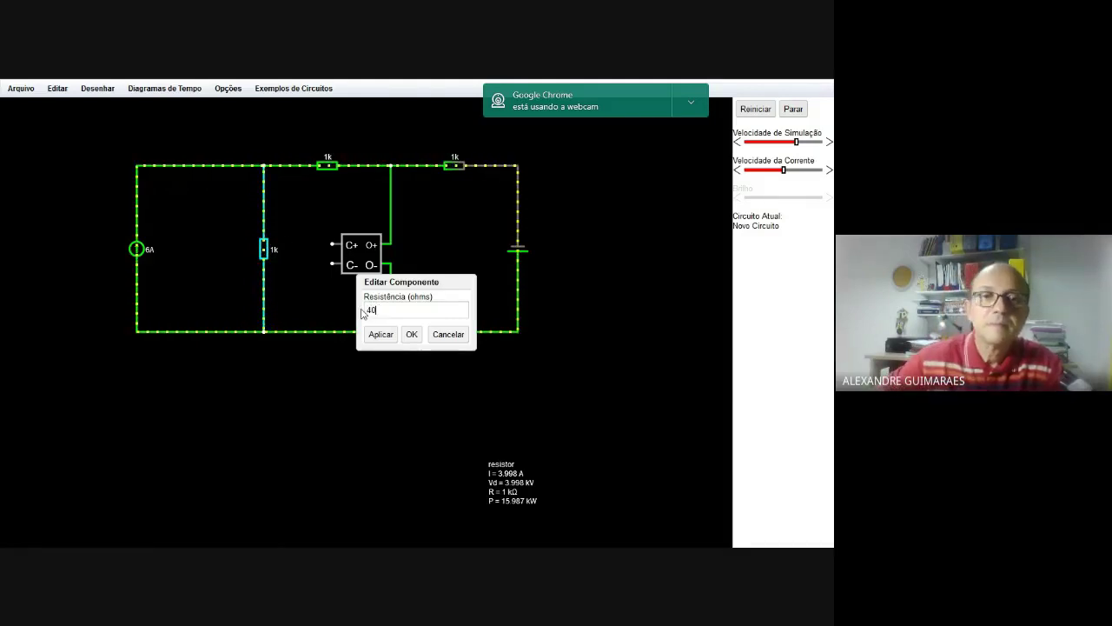
pyautogui.click(411, 335)
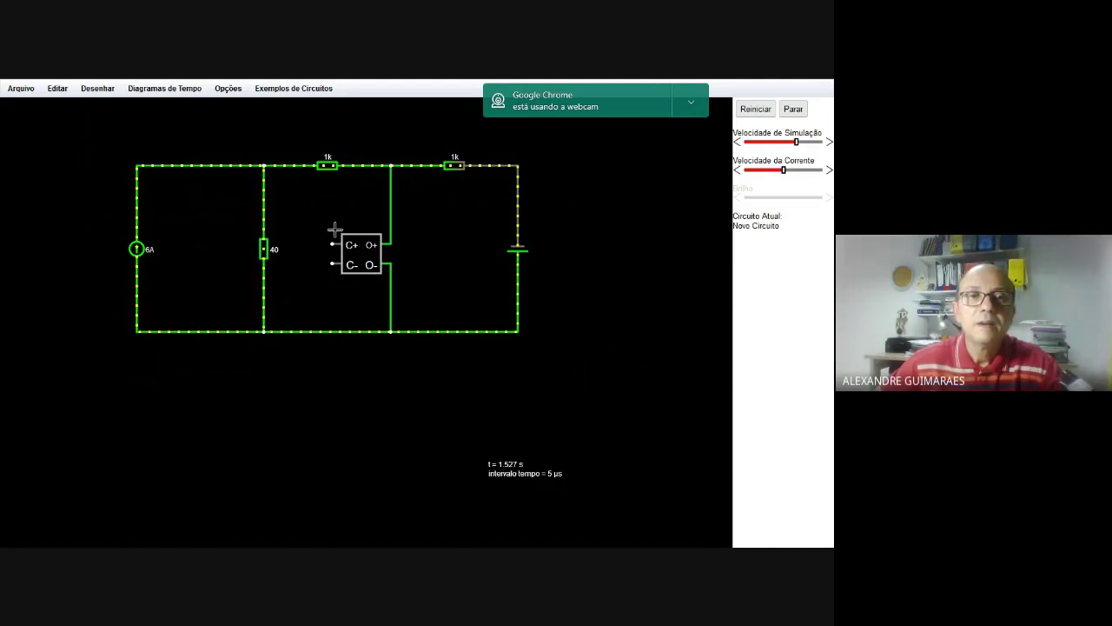
# - Set the first horizontal resistor, between the vertical resistor and the controlled source, to 10 ohms
pyautogui.doubleClick(328, 166)
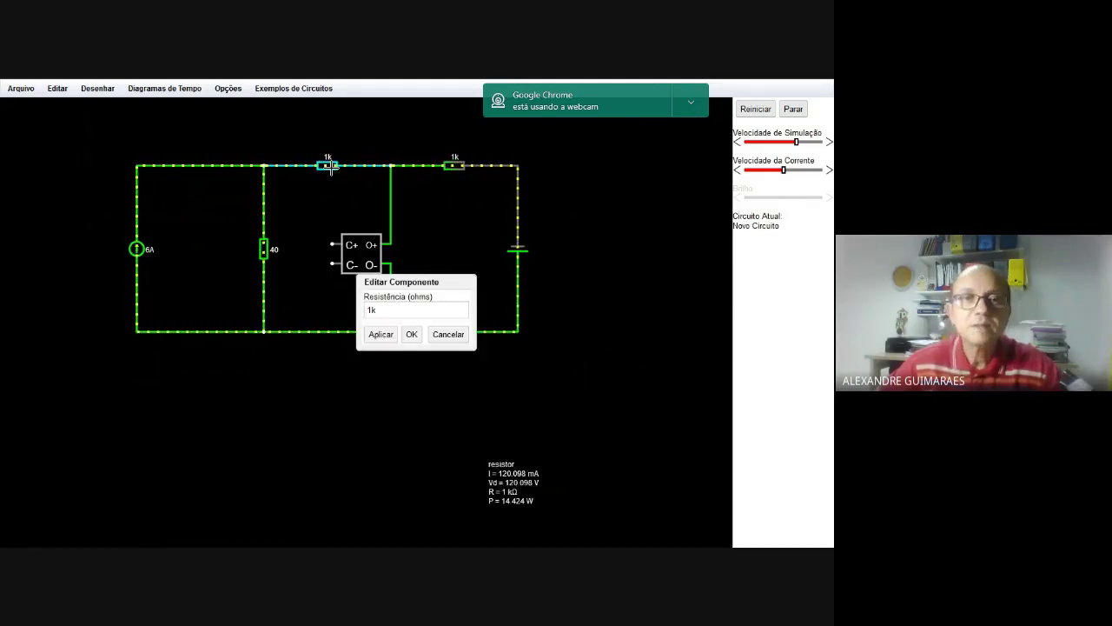
pyautogui.doubleClick(363, 308)
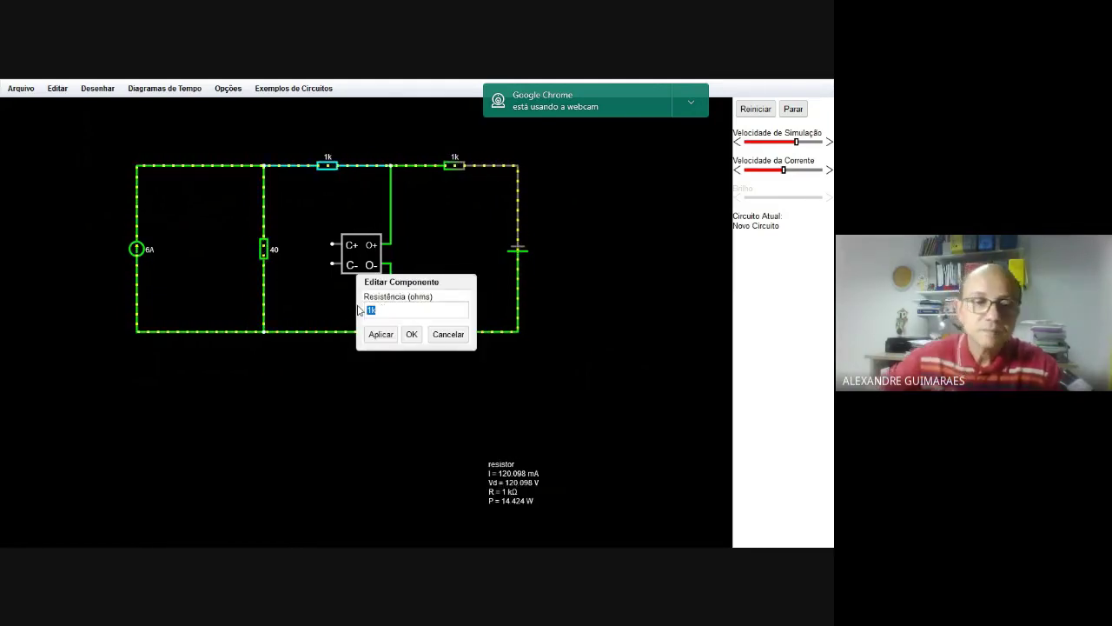
pyautogui.write('10')
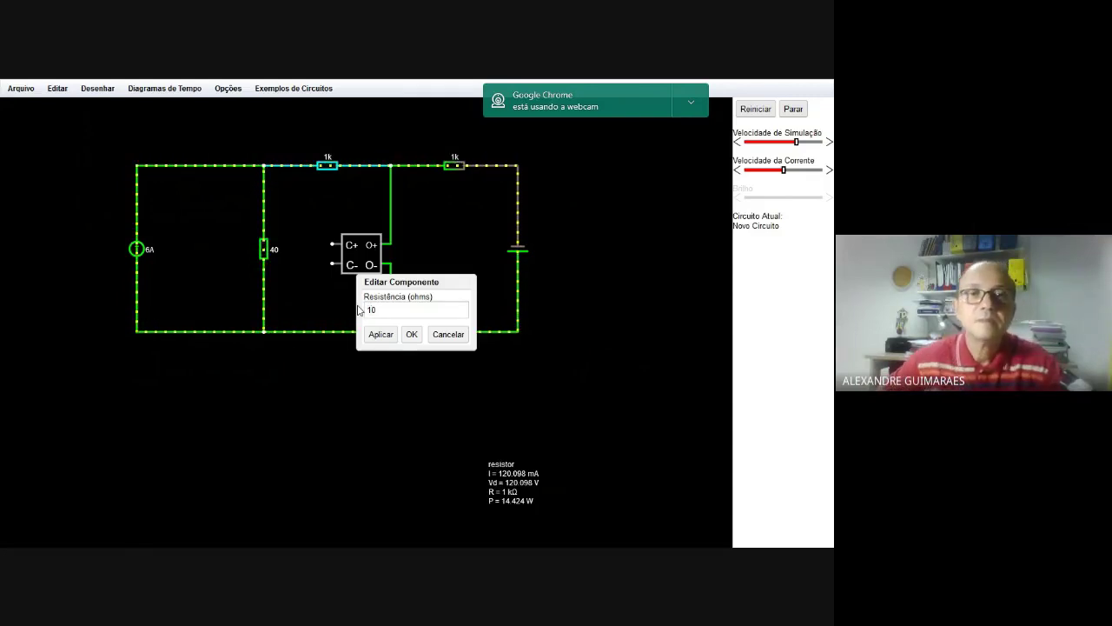
pyautogui.click(410, 340)
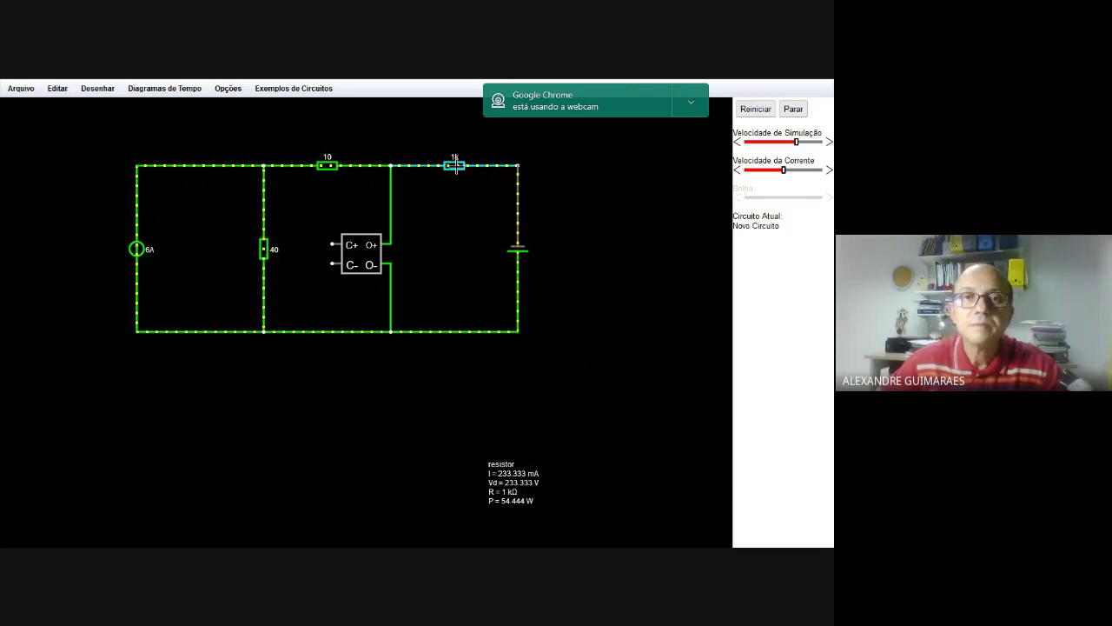
# - Set the second horizontal resistor to 20 ohms and the vertical DC voltage source to 30 V
pyautogui.doubleClick(456, 166)
pyautogui.moveTo(383, 310); pyautogui.dragTo(351, 309)
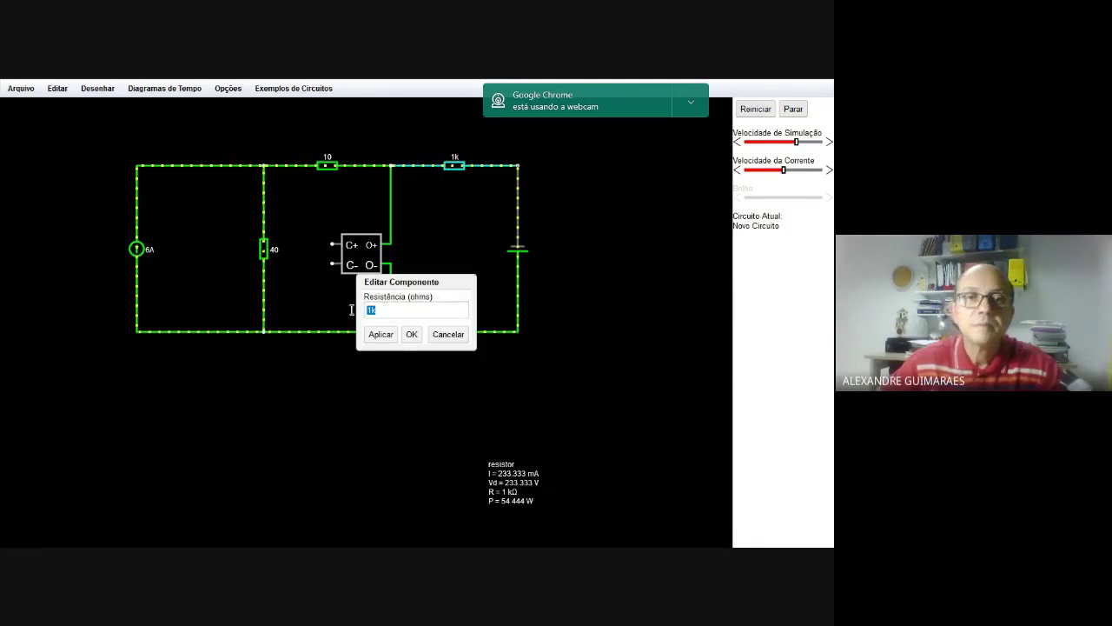
pyautogui.write('20')
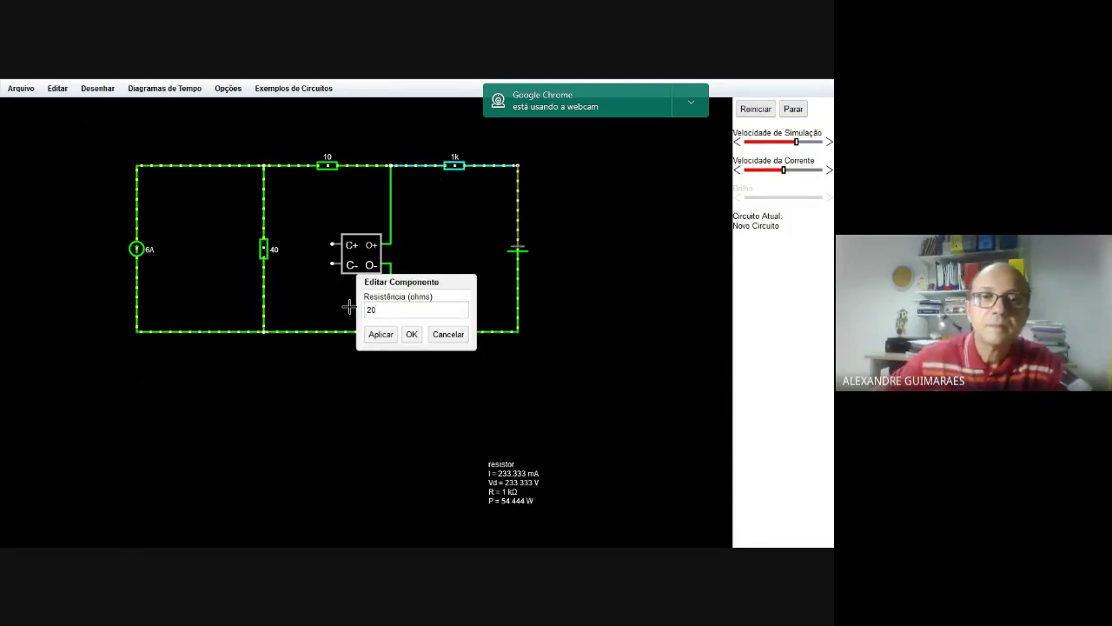
pyautogui.click(411, 335)
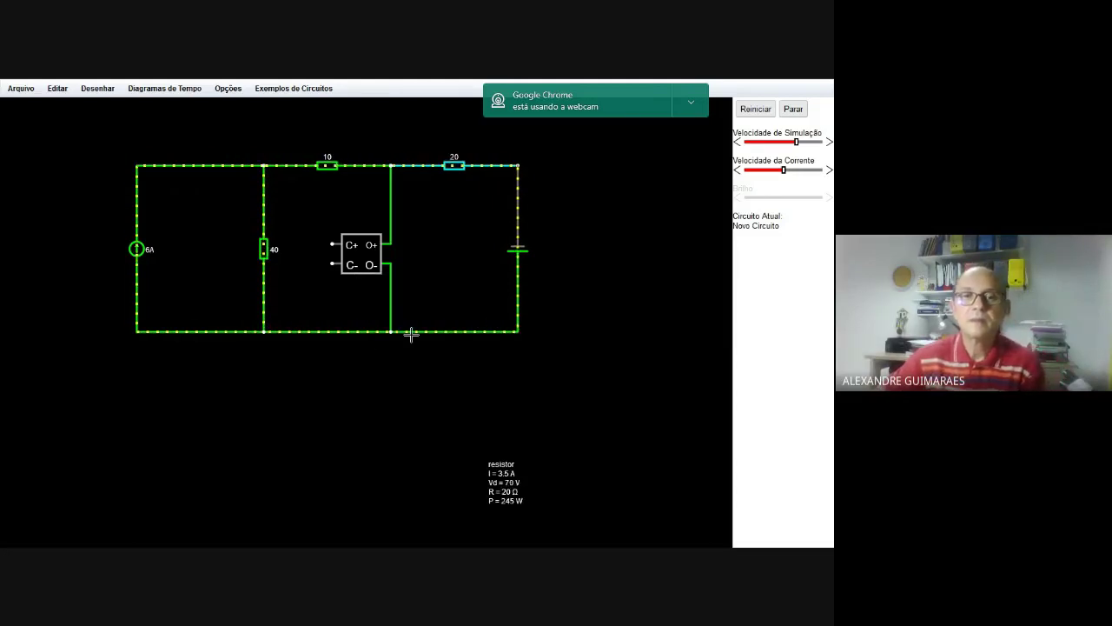
pyautogui.doubleClick(518, 249)
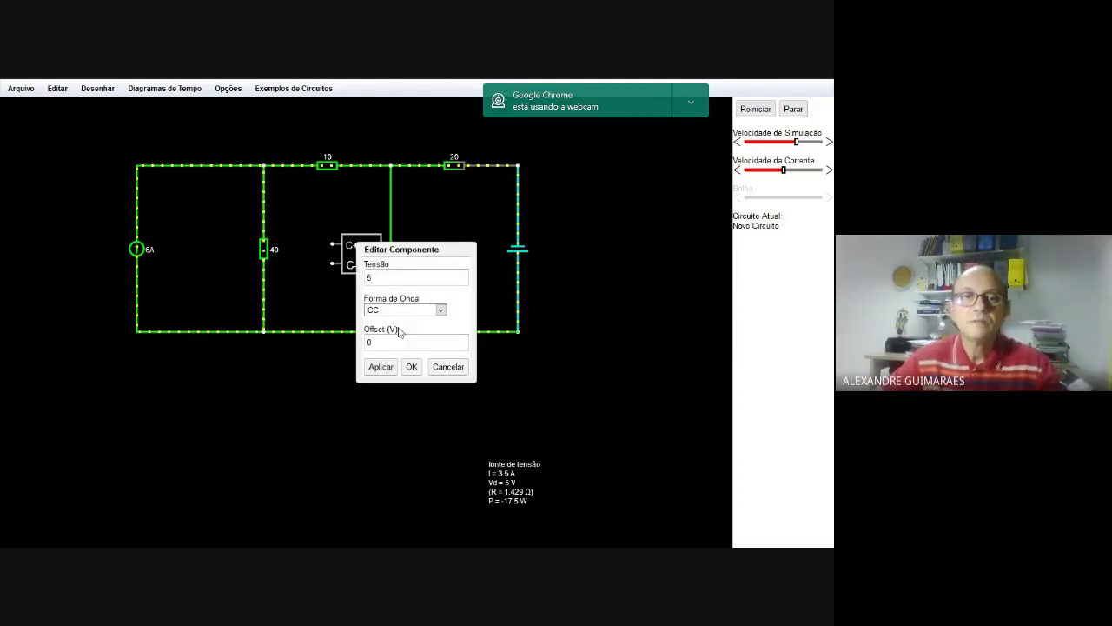
pyautogui.moveTo(388, 282); pyautogui.dragTo(365, 277)
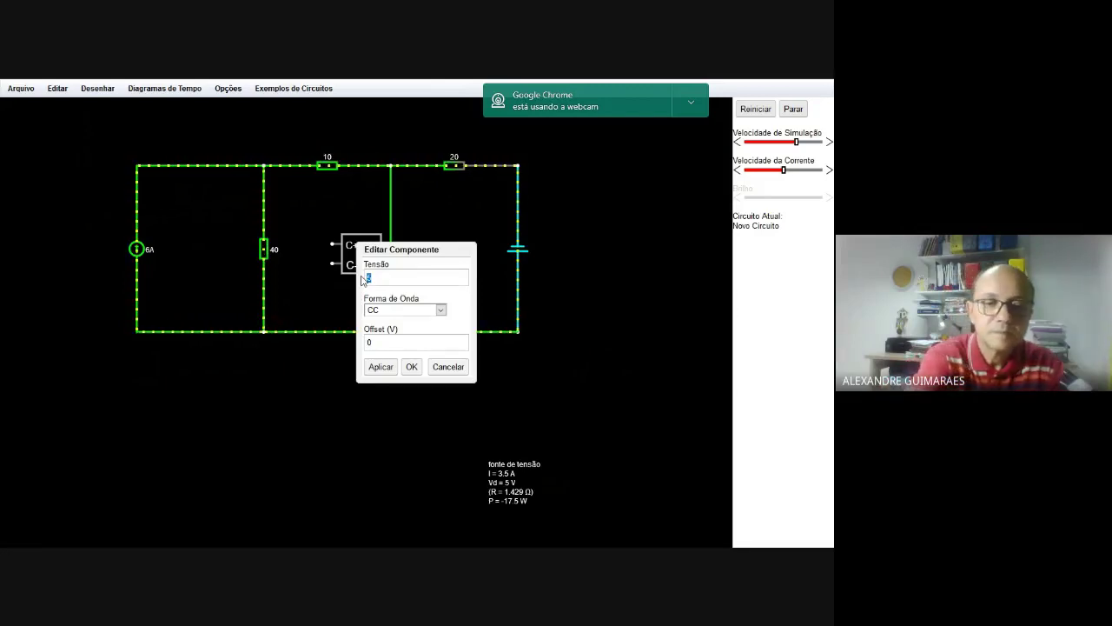
pyautogui.click(413, 366)
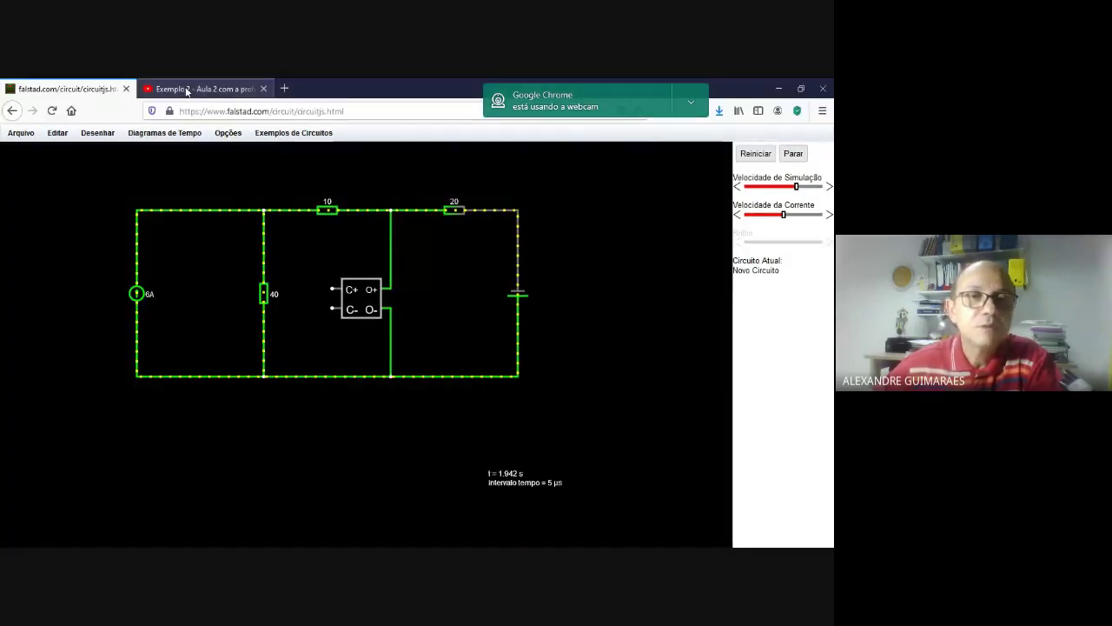
# - Check the example's circuit drawing, then shorten the 10 ohm resistor so its end detaches from the 40 ohm resistor's upper node
pyautogui.click(185, 90)
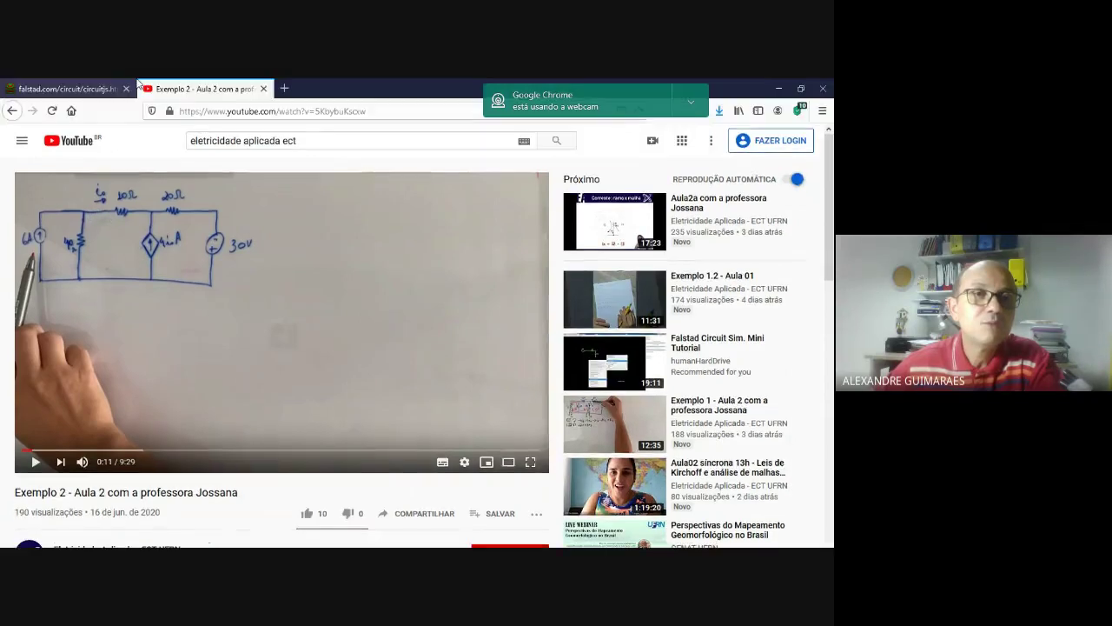
pyautogui.click(100, 87)
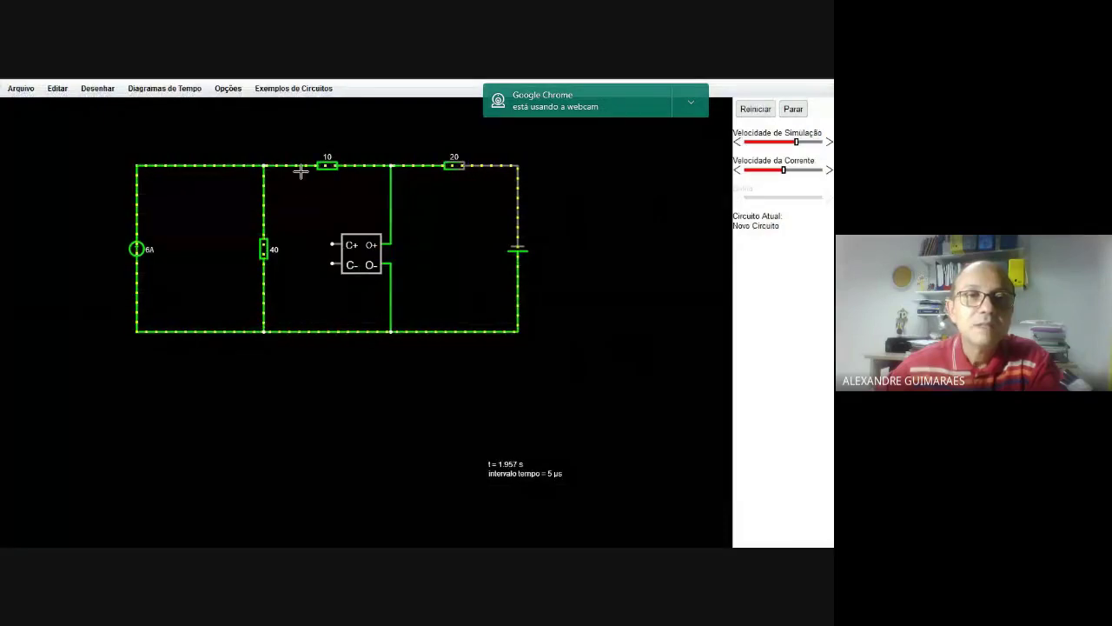
pyautogui.moveTo(280, 165)
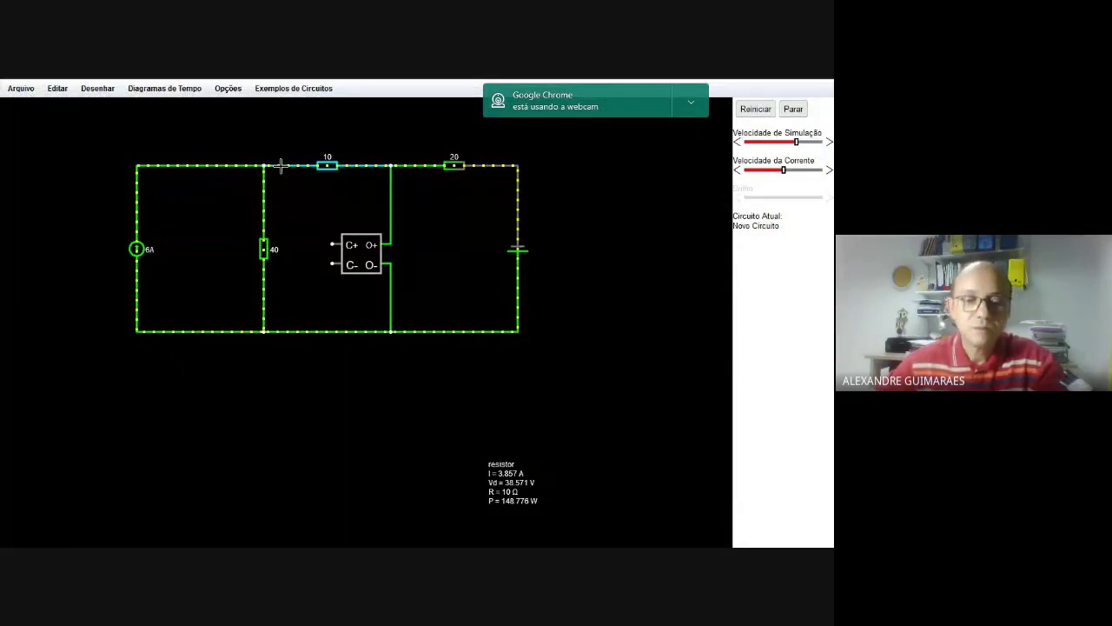
pyautogui.moveTo(266, 167); pyautogui.dragTo(341, 171)
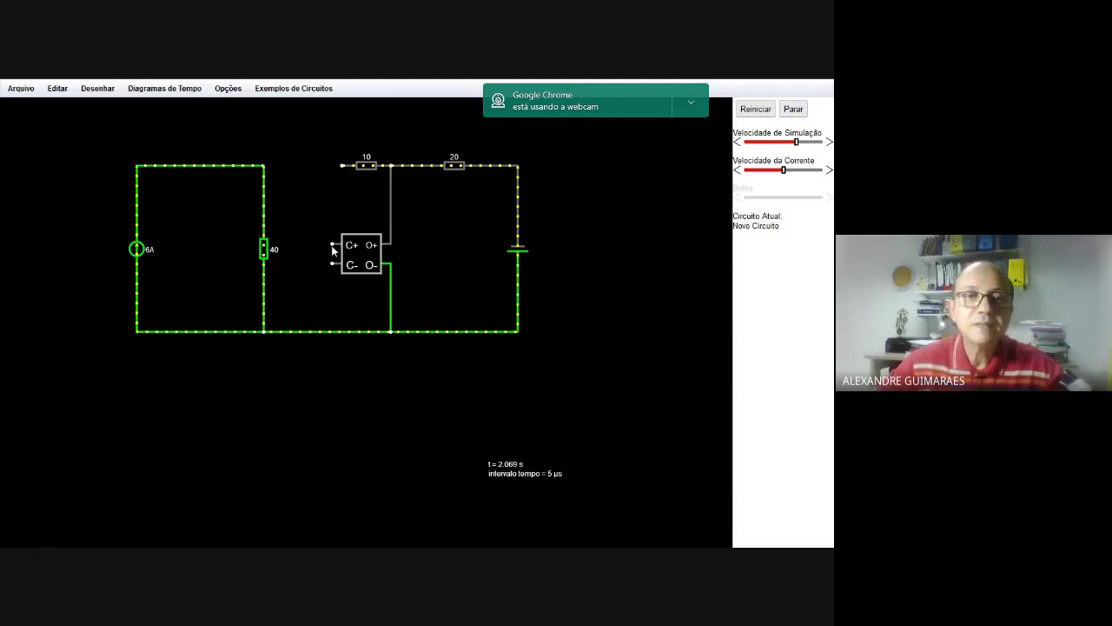
# - Wire the controlled source's C+ terminal to the 40 ohm resistor's upper node and C- to the 10 ohm resistor's free end
pyautogui.moveTo(332, 243)
pyautogui.mouseDown()
pyautogui.moveTo(304, 196)
pyautogui.moveTo(314, 237)
pyautogui.moveTo(333, 248)
pyautogui.moveTo(323, 242)
pyautogui.mouseUp()
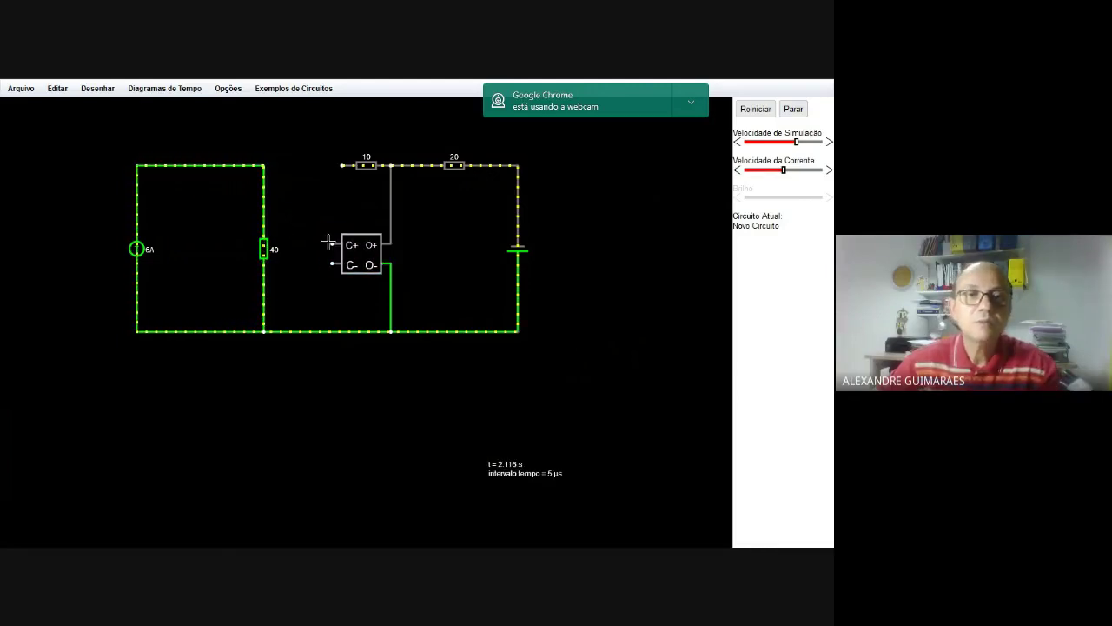
pyautogui.moveTo(332, 244); pyautogui.dragTo(265, 166)
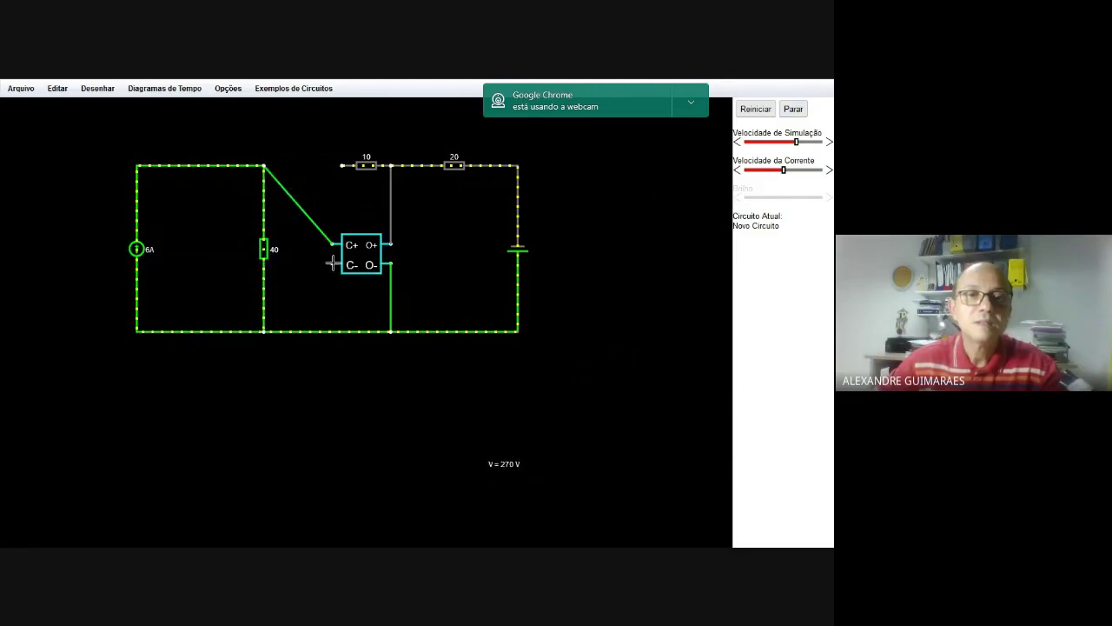
pyautogui.moveTo(331, 264); pyautogui.dragTo(344, 166)
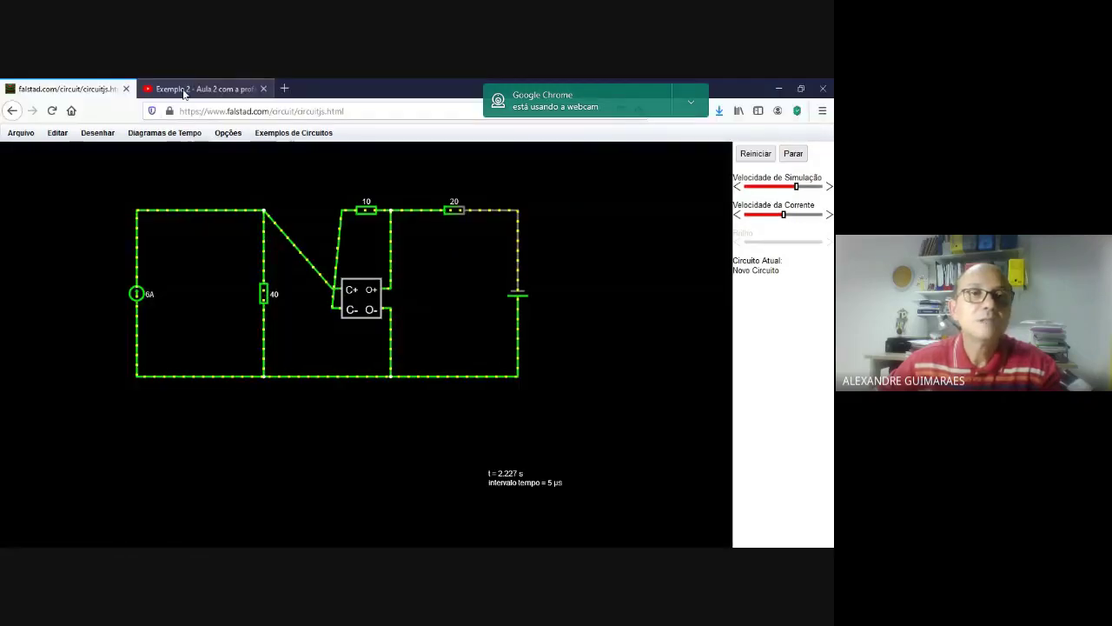
# - Check the dependent source's gain in the example video and set the controlled source's output function to 4*i
pyautogui.click(187, 88)
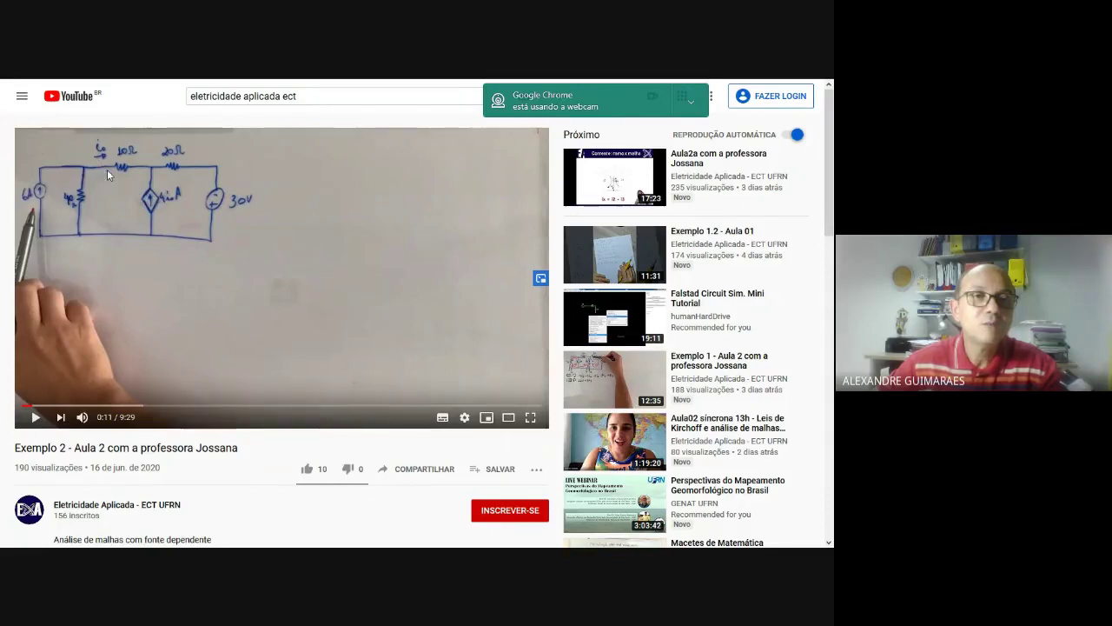
pyautogui.click(108, 87)
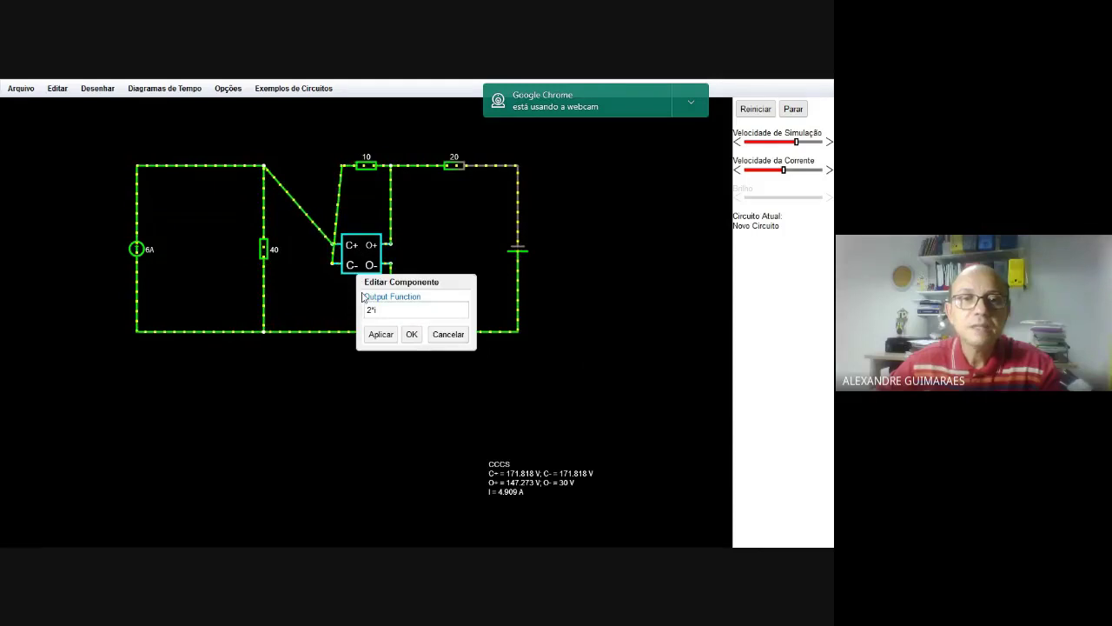
pyautogui.write('i')
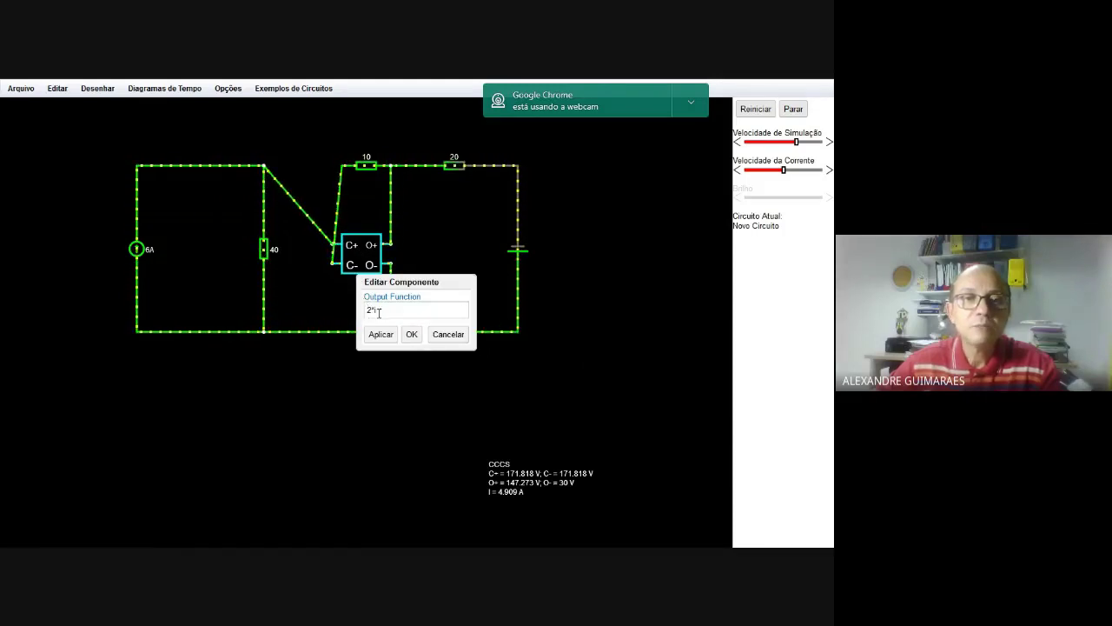
pyautogui.moveTo(370, 315); pyautogui.dragTo(364, 313)
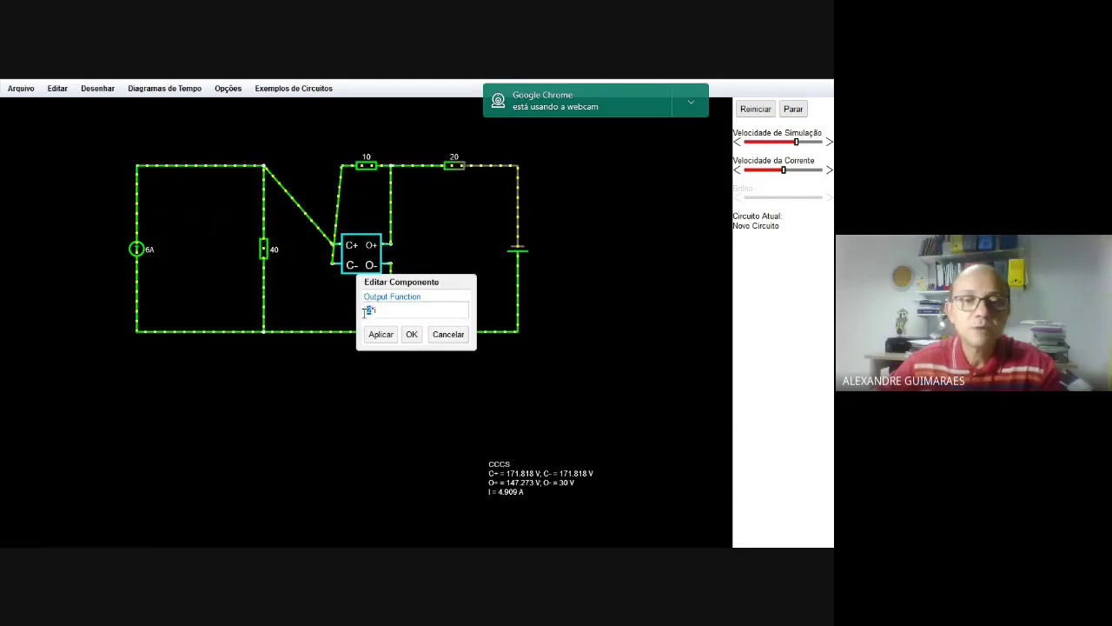
pyautogui.write('4')
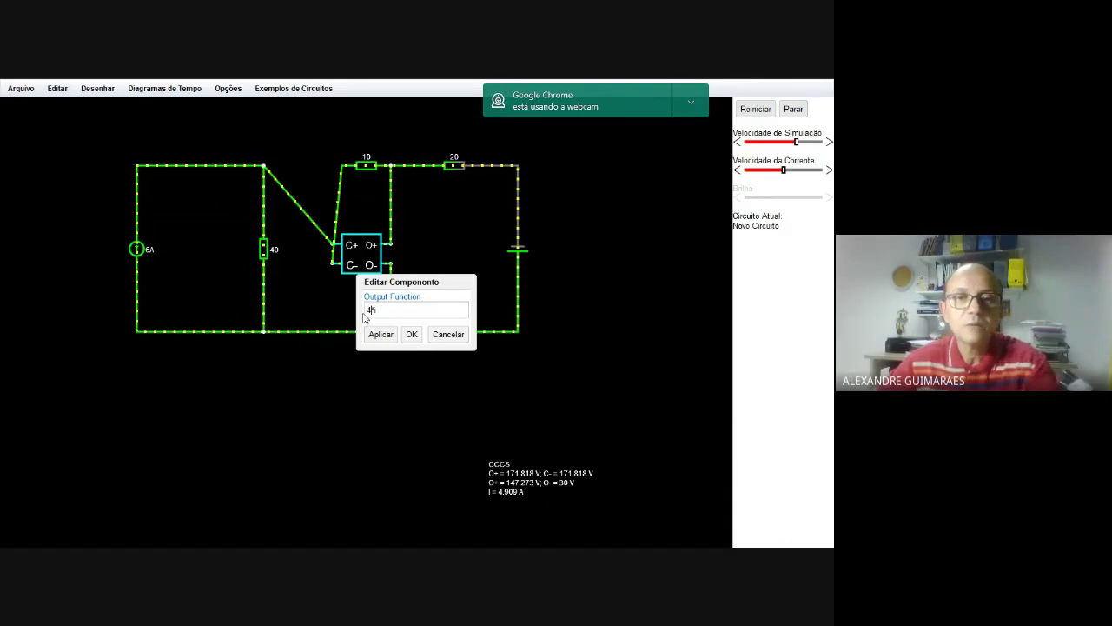
pyautogui.click(411, 335)
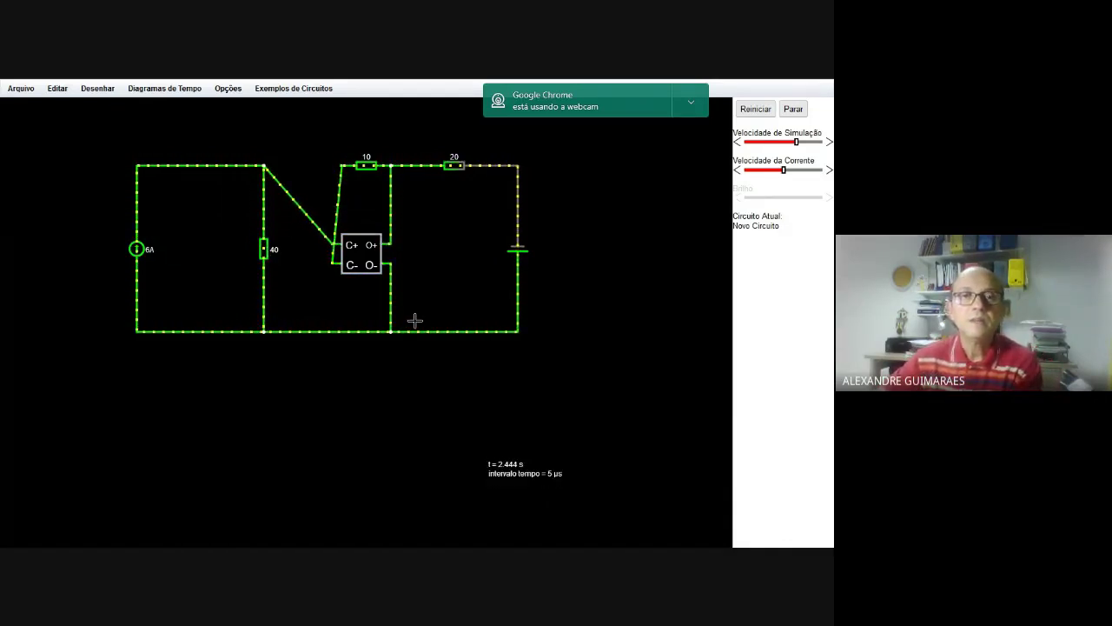
# - View the final solution near the end of the YouTube example and compare it with the simulated 10 ohm resistor's readings in Falstad
pyautogui.moveTo(217, 80)
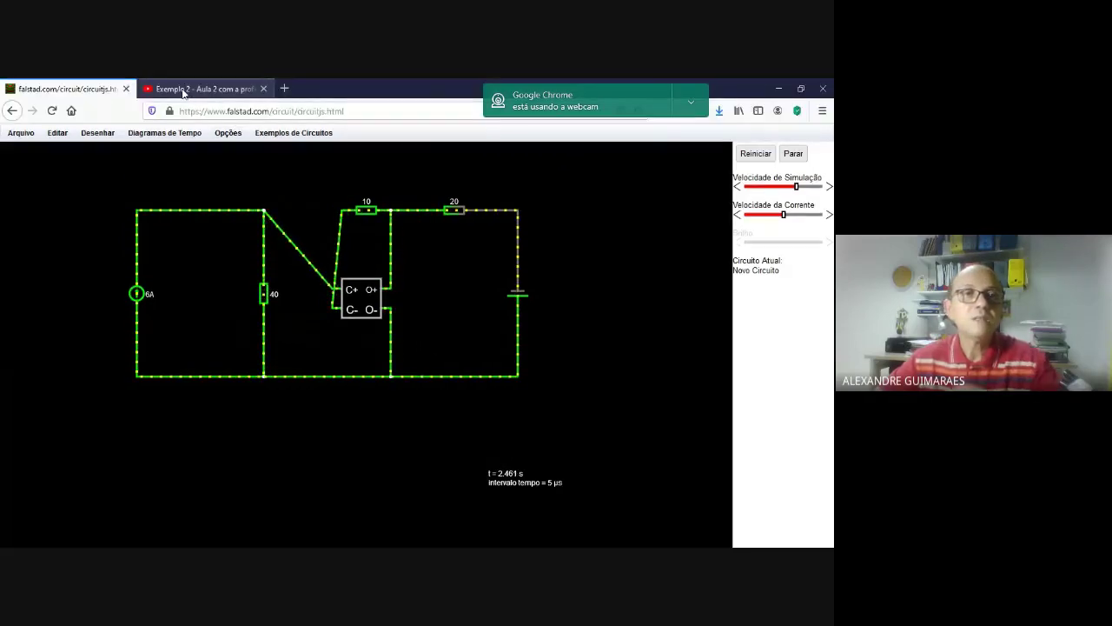
pyautogui.click(184, 91)
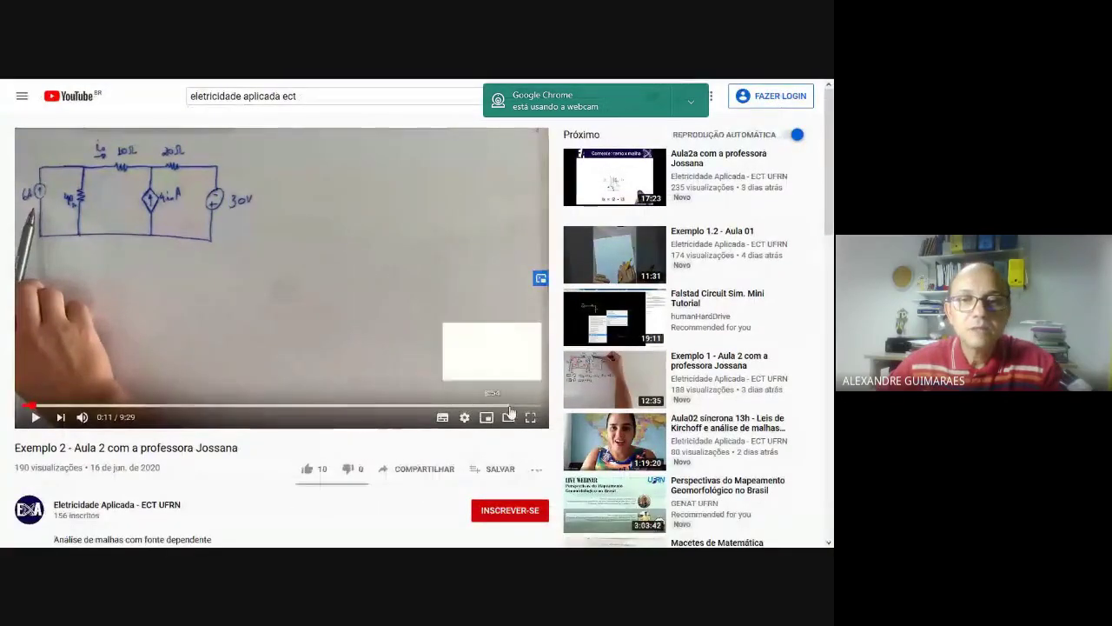
pyautogui.click(524, 407)
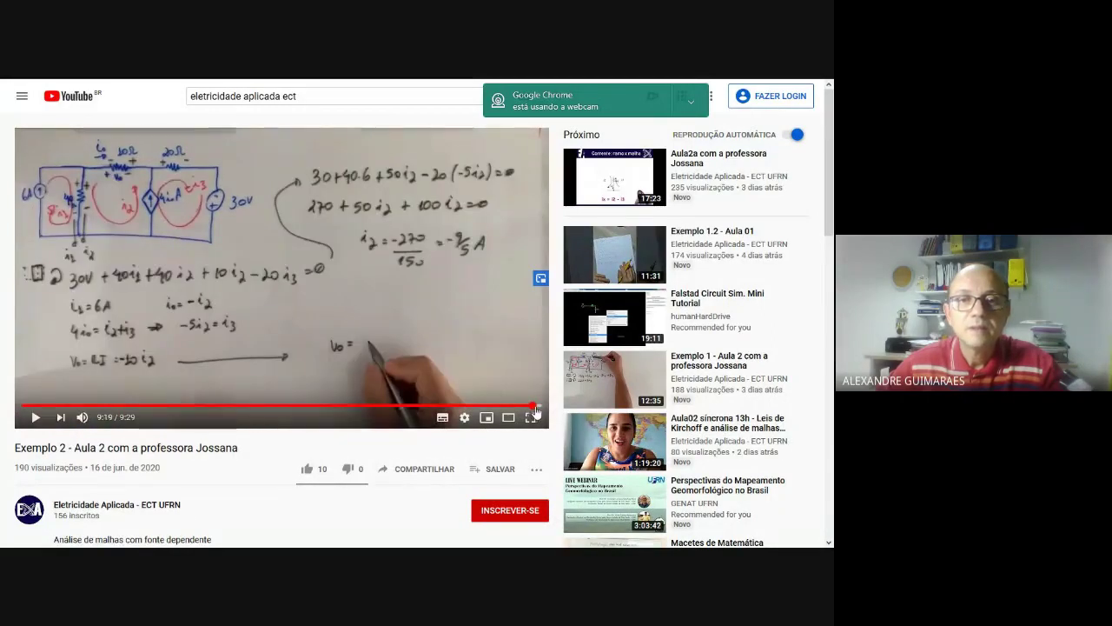
pyautogui.click(531, 407)
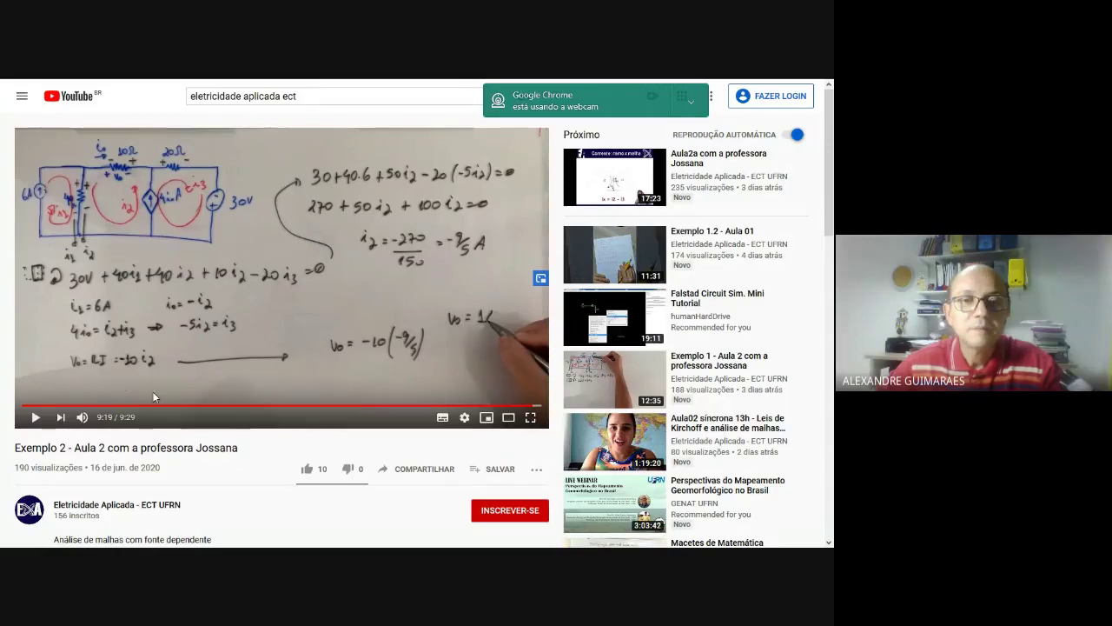
pyautogui.click(532, 419)
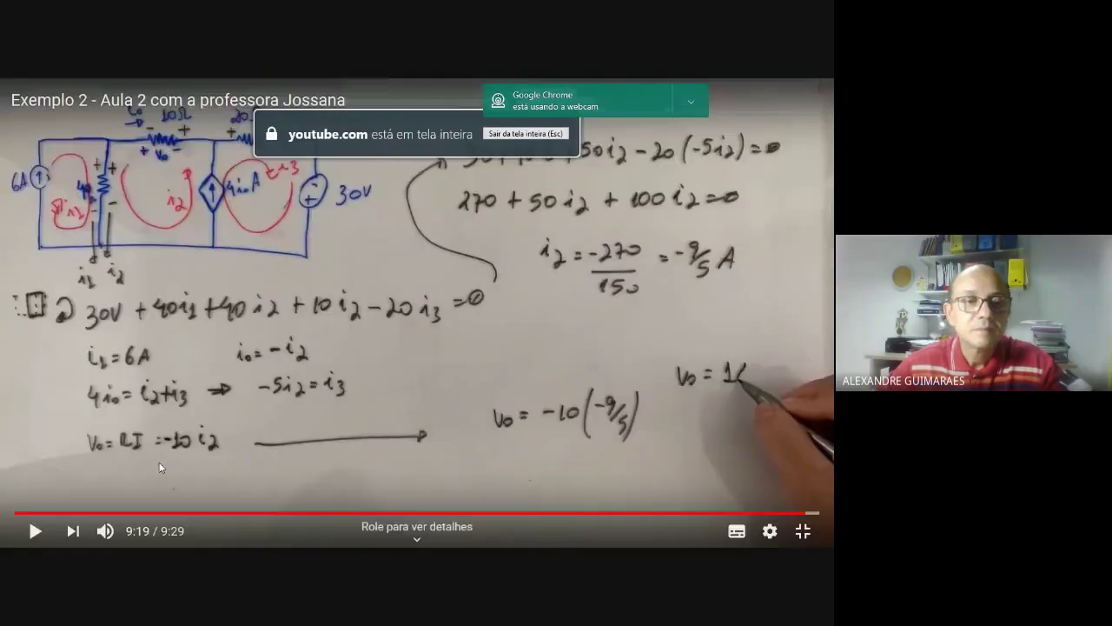
pyautogui.click(34, 532)
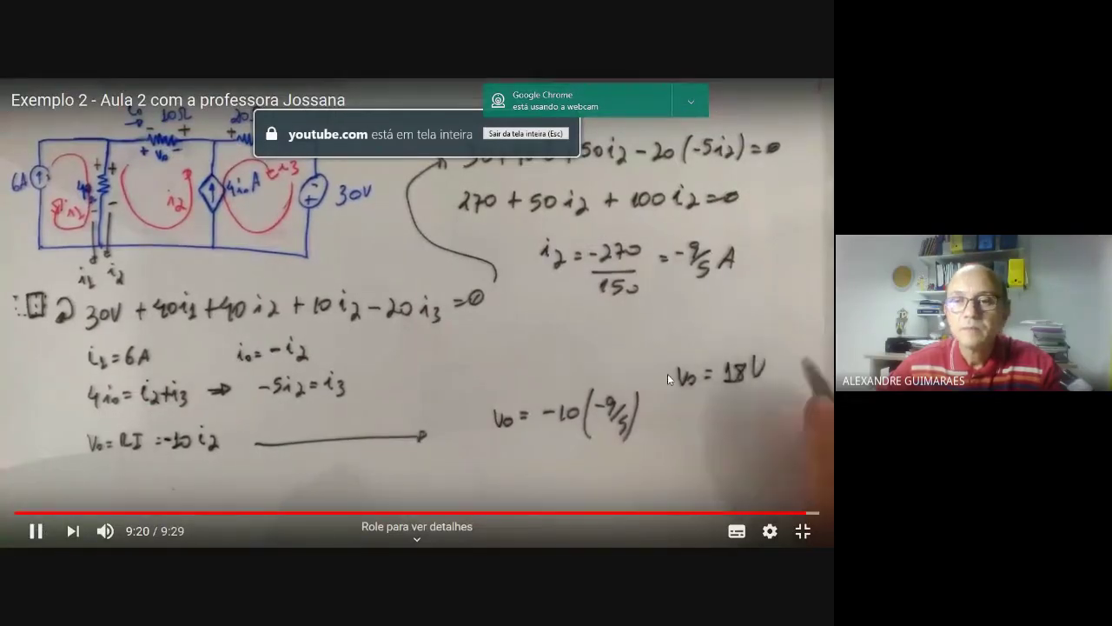
pyautogui.click(528, 323)
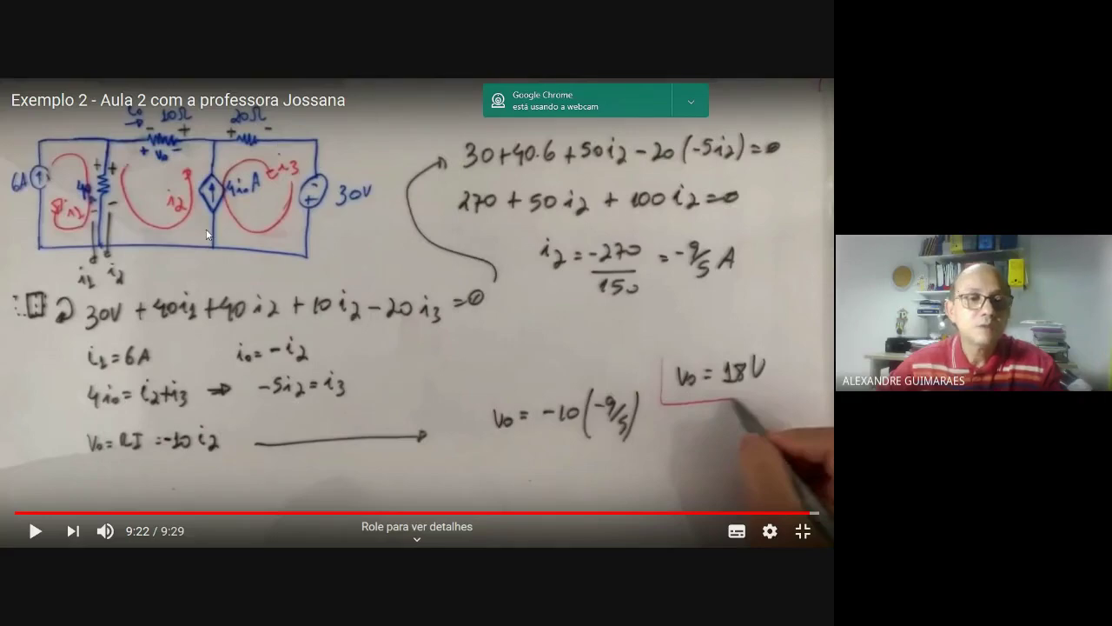
pyautogui.press('Escape')
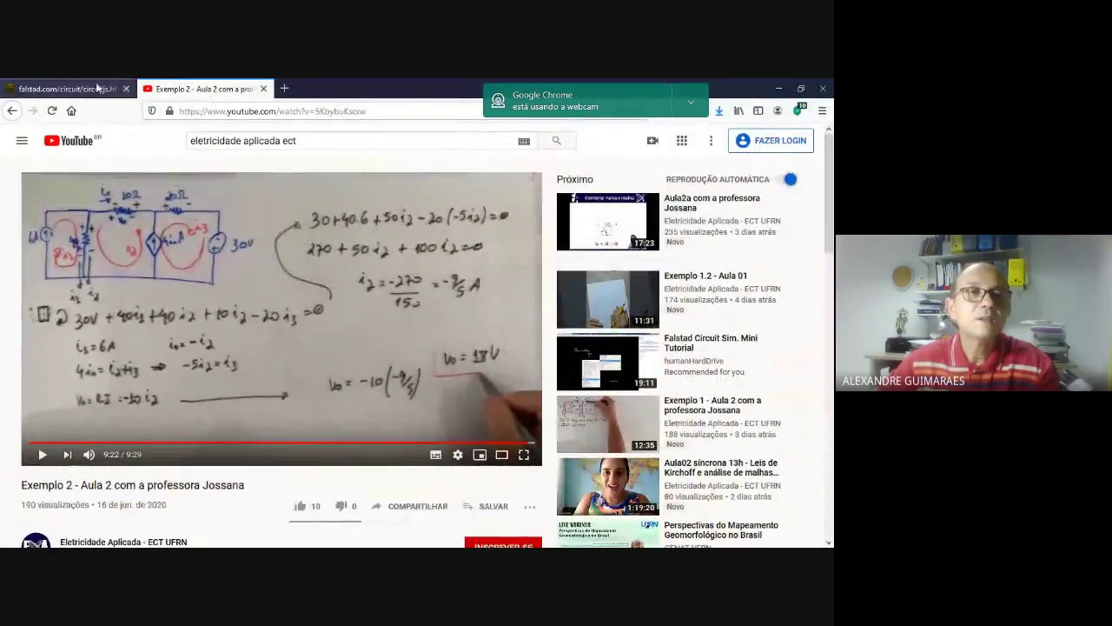
pyautogui.click(93, 90)
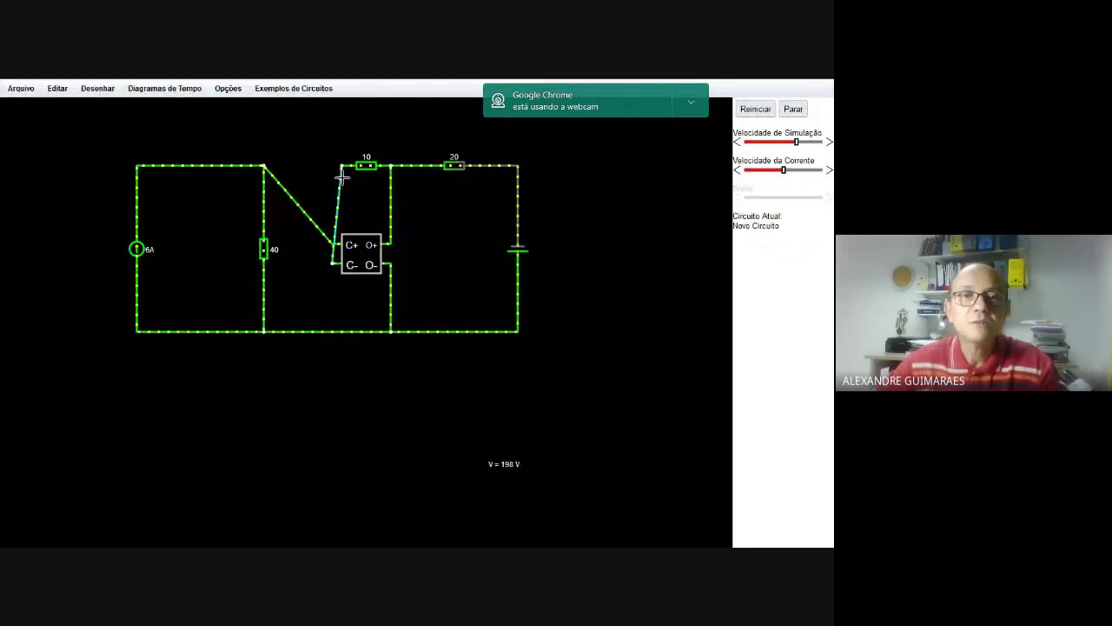
pyautogui.moveTo(365, 165)
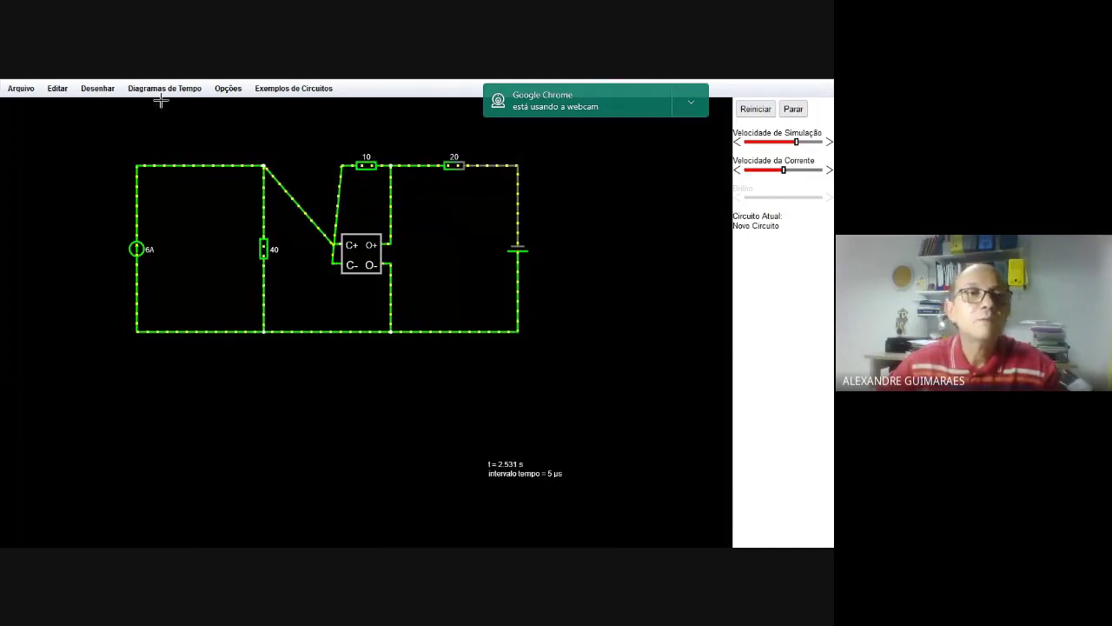
# - Start inserting a voltmeter/probe at the 10 ohm resistor
pyautogui.click(98, 88)
pyautogui.moveTo(104, 144)
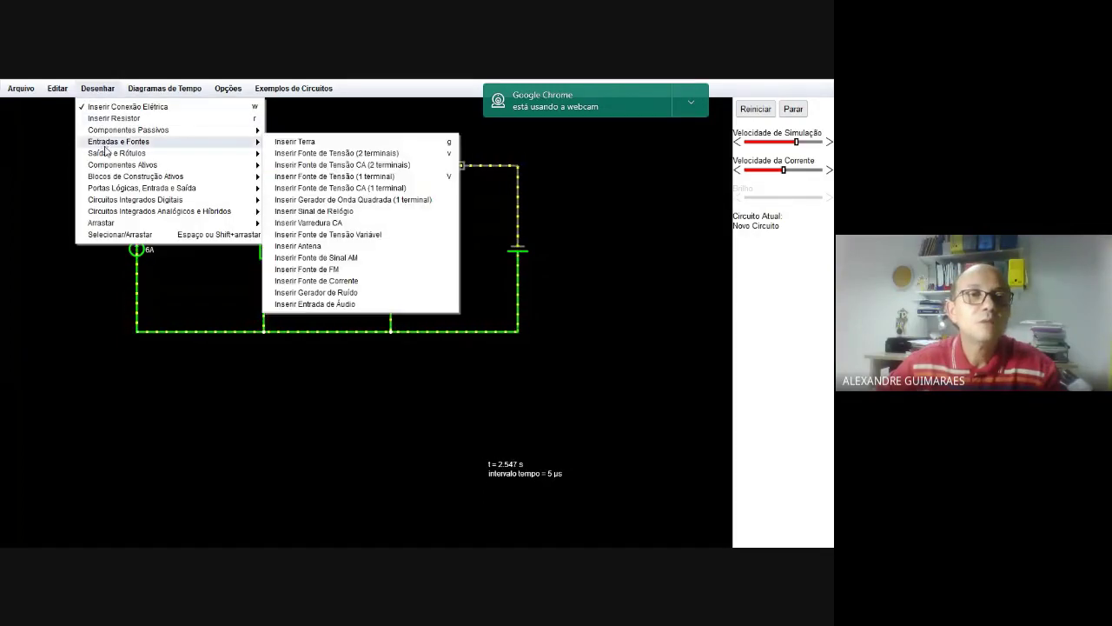
pyautogui.moveTo(150, 155)
pyautogui.moveTo(258, 165)
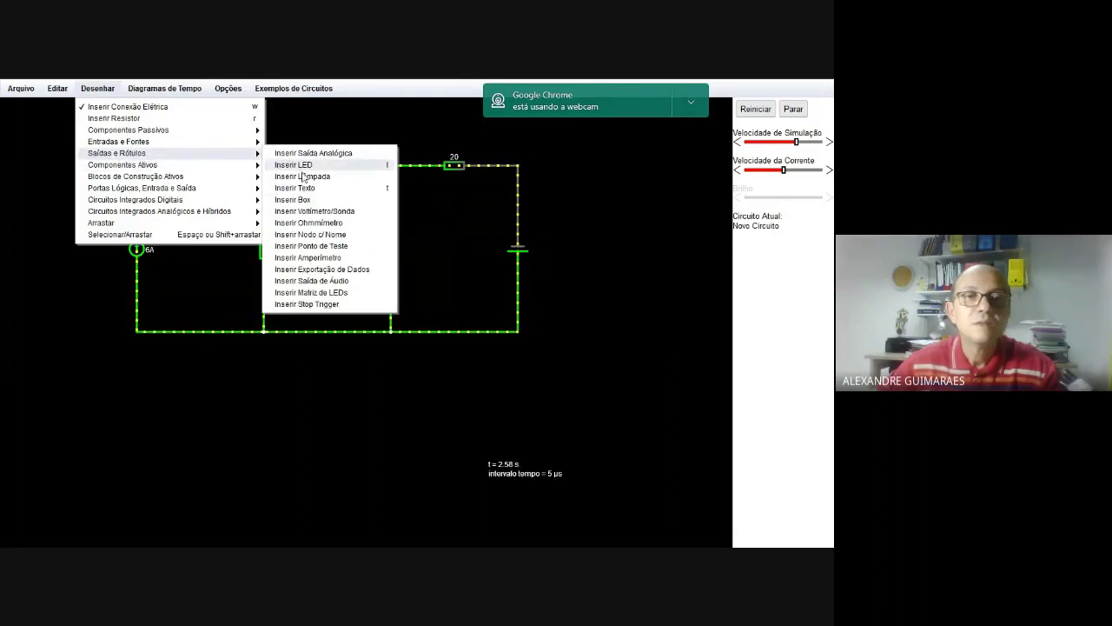
pyautogui.click(316, 212)
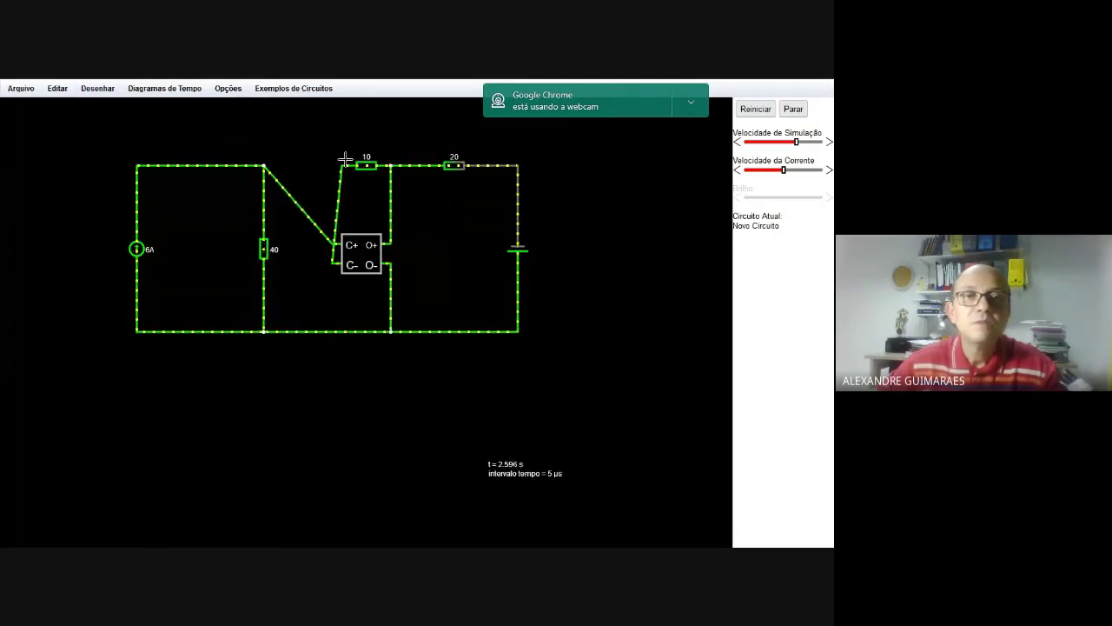